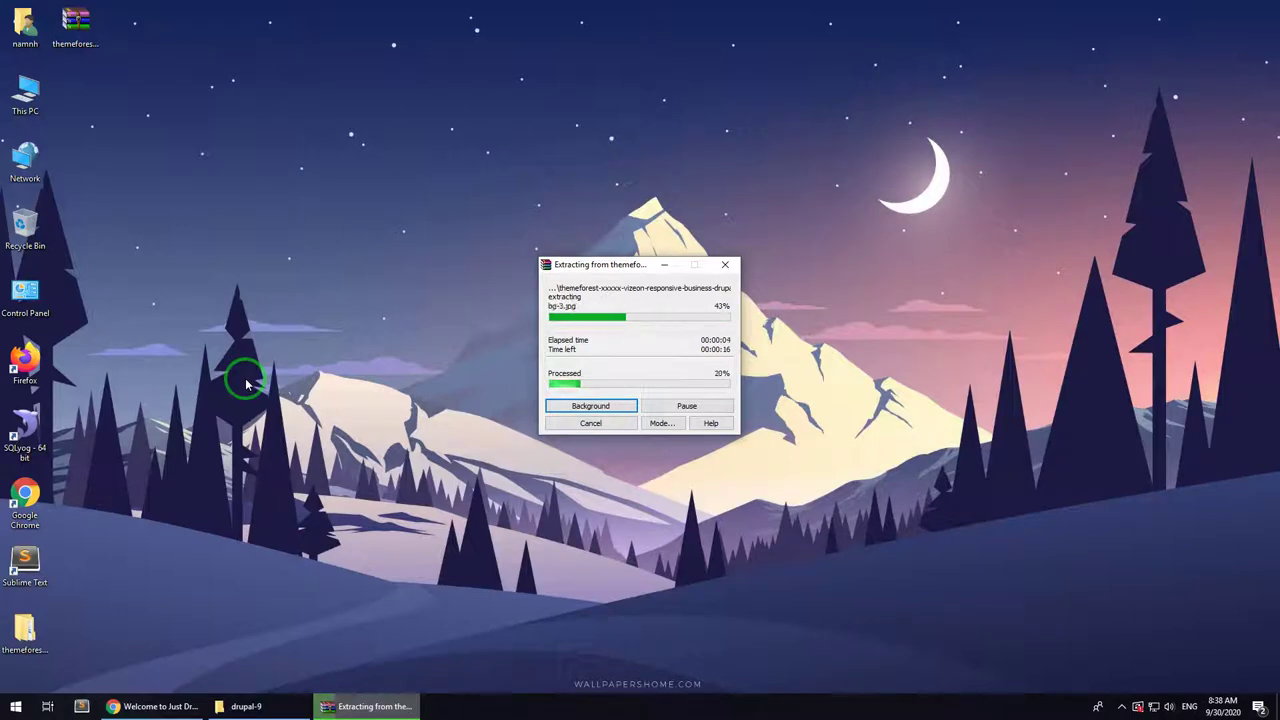
Step: Open the extracted Vizeon theme package folder from the desktop and move its window aside
{"action": "left_click", "coordinate": [47, 648]}
{"action": "double_click", "coordinate": [47, 648]}
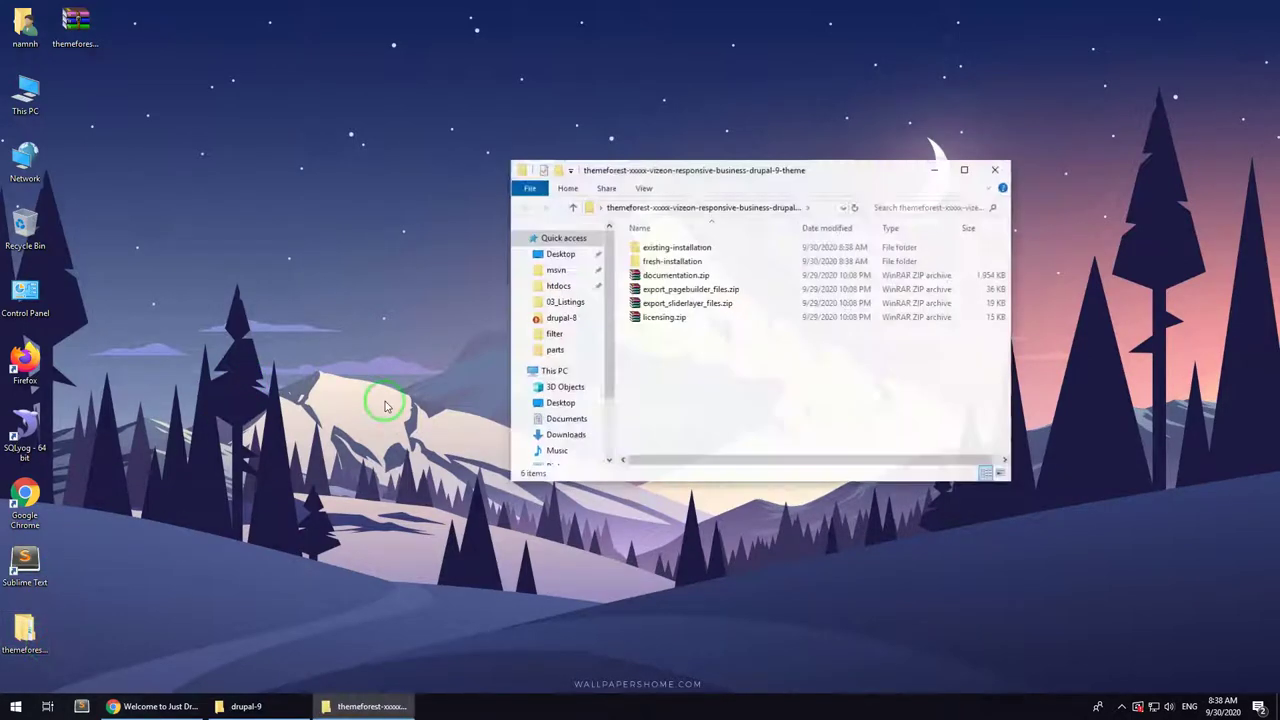
{"action": "left_click", "coordinate": [662, 262]}
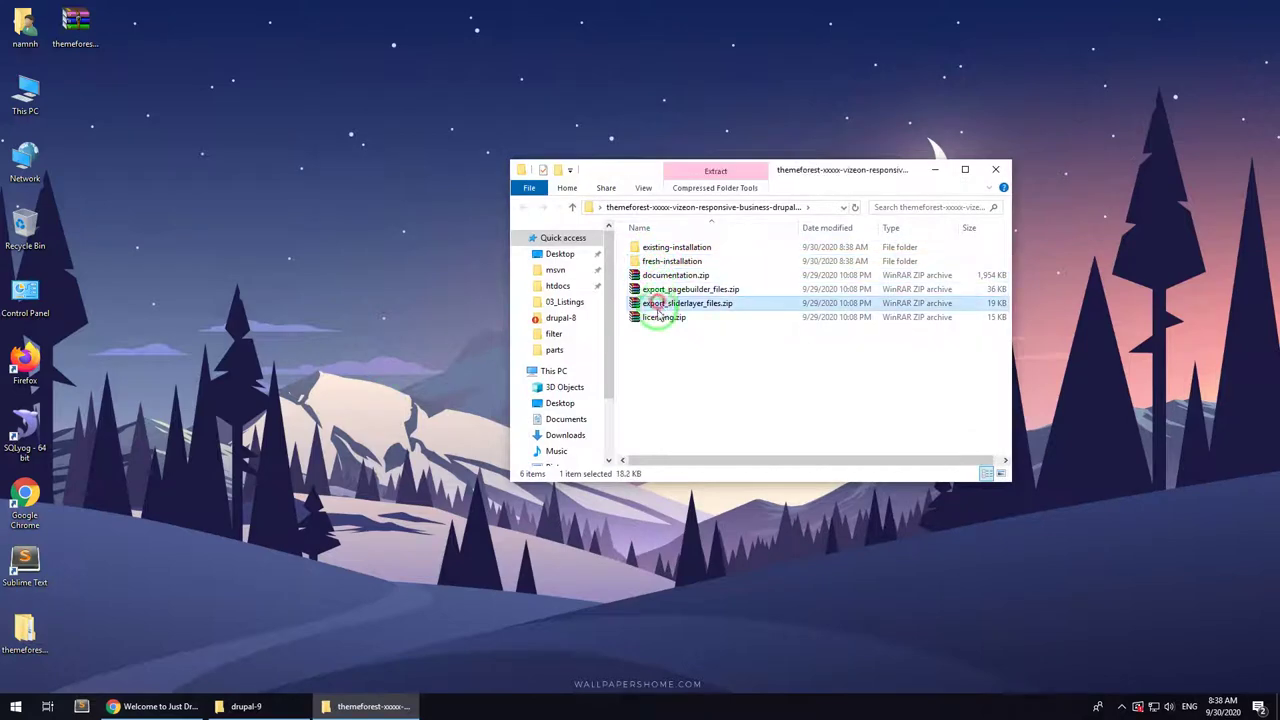
{"action": "left_click", "coordinate": [665, 350]}
{"action": "left_click_drag", "start_coordinate": [703, 169], "coordinate": [343, 166]}
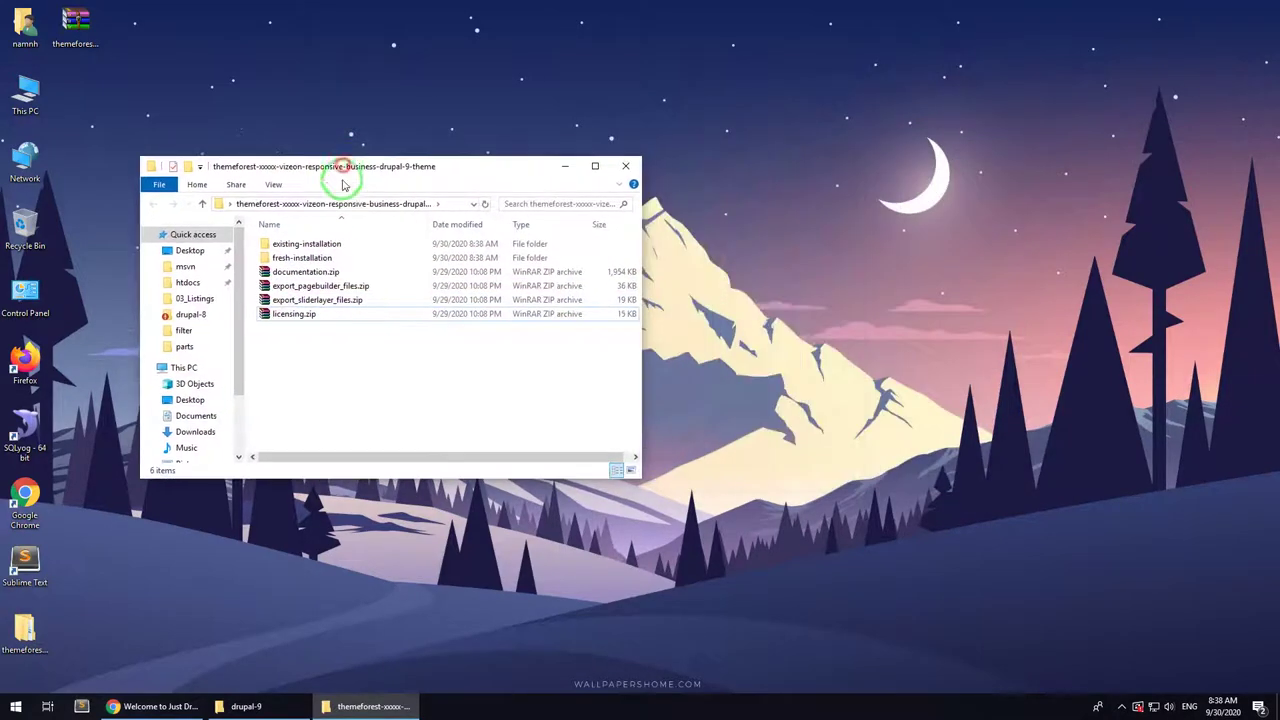
Step: Check the local site's drupal-9 address in the browser and arrange the drupal-9 folder window beside the theme package window
{"action": "left_click", "coordinate": [160, 706]}
{"action": "left_click_drag", "start_coordinate": [135, 34], "coordinate": [200, 34]}
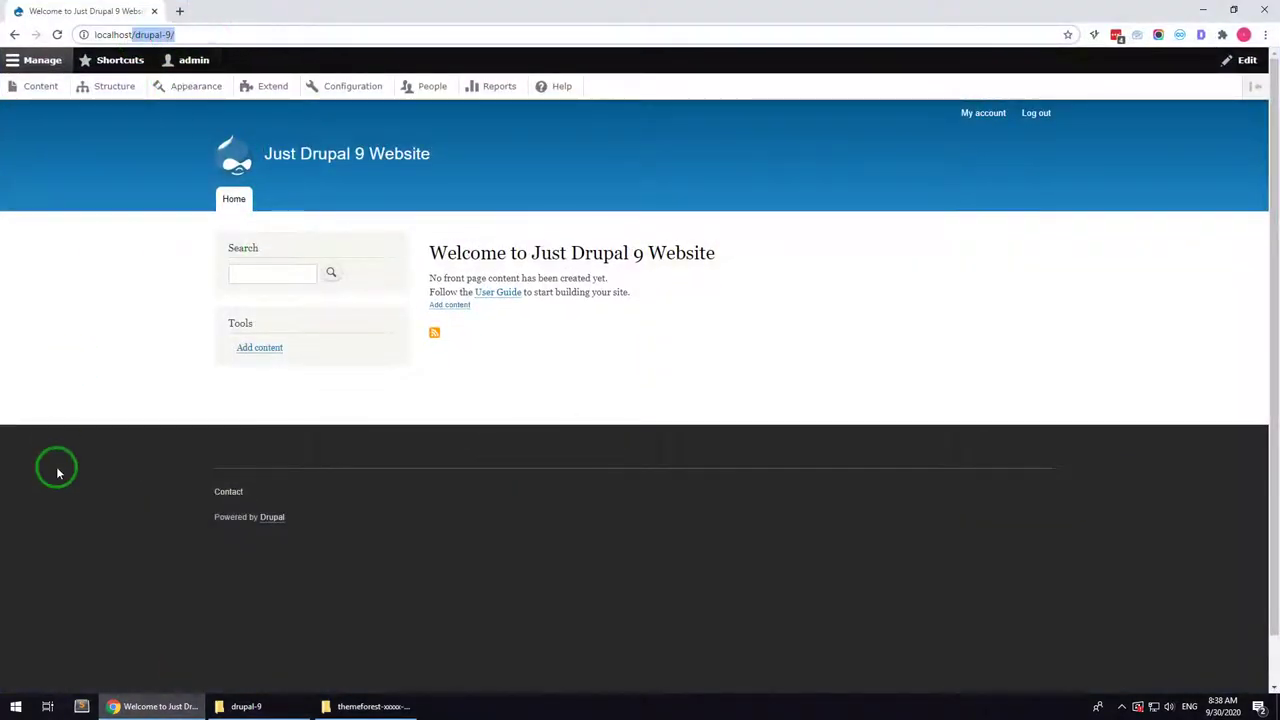
{"action": "left_click", "coordinate": [238, 706]}
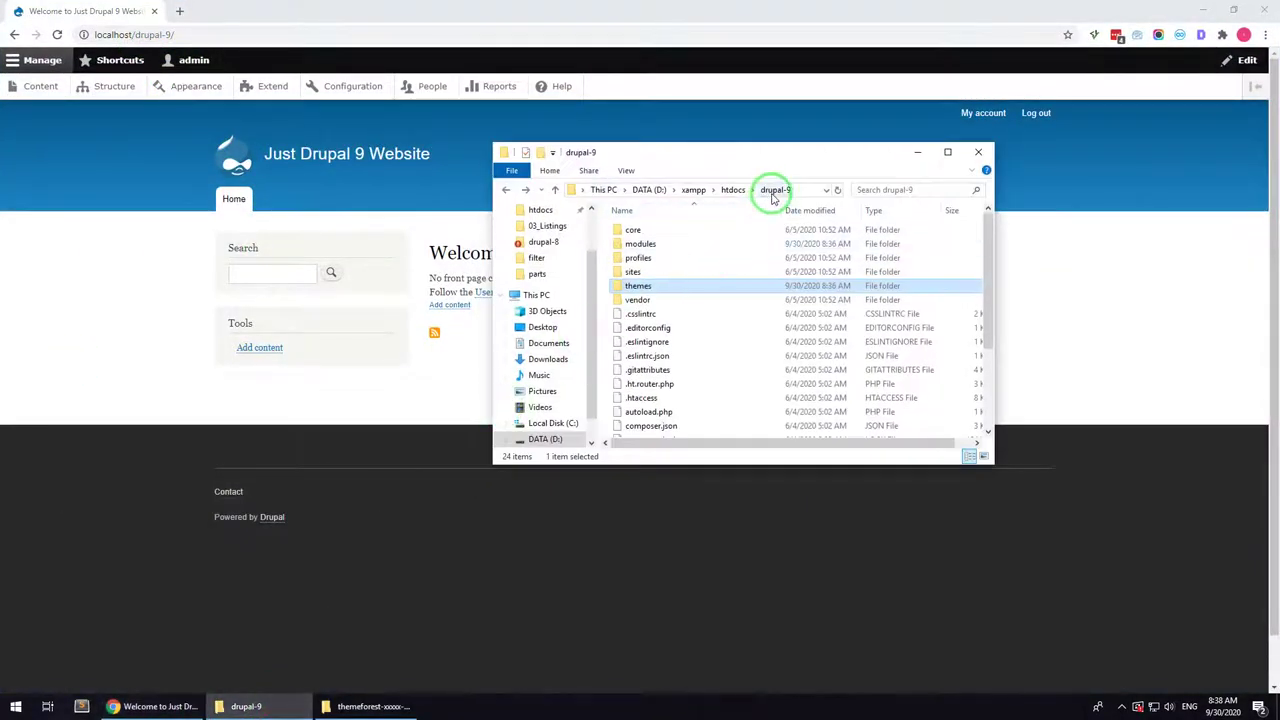
{"action": "left_click", "coordinate": [395, 706]}
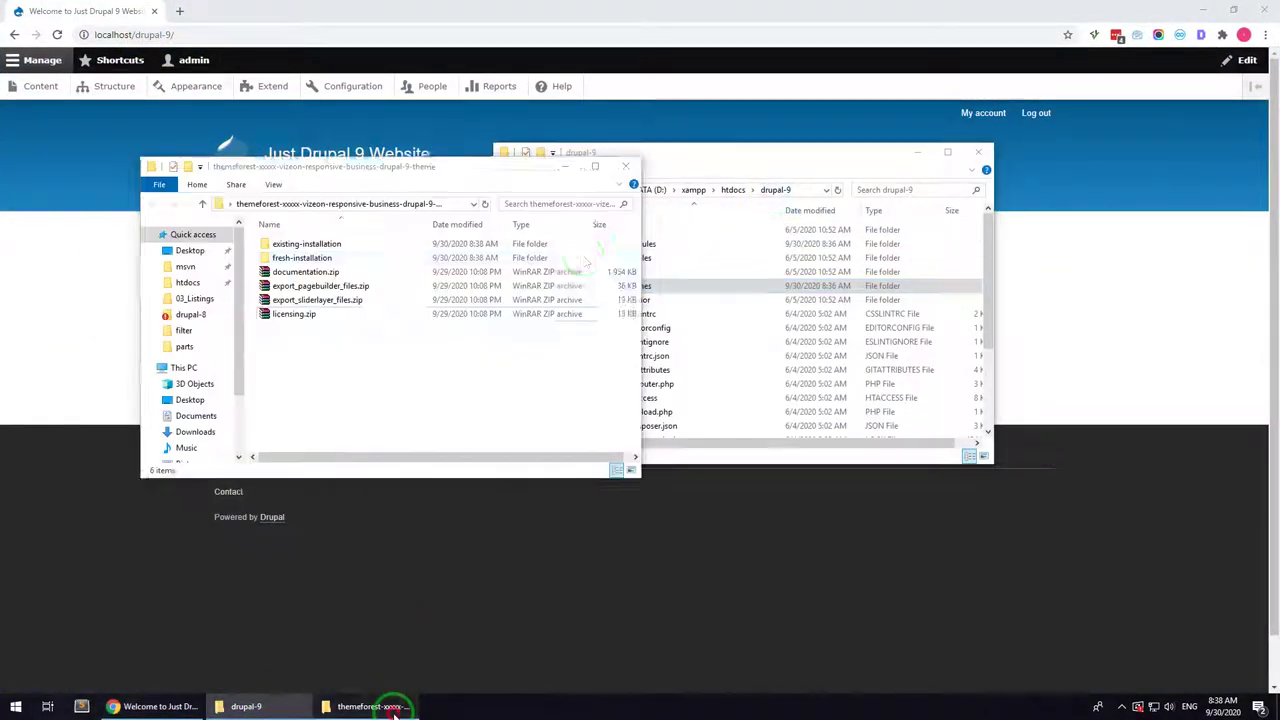
{"action": "left_click_drag", "start_coordinate": [768, 168], "coordinate": [916, 167]}
Step: Copy the contrib and custom folders from existing-installation/modules into the drupal-9/modules folder
{"action": "double_click", "coordinate": [342, 246]}
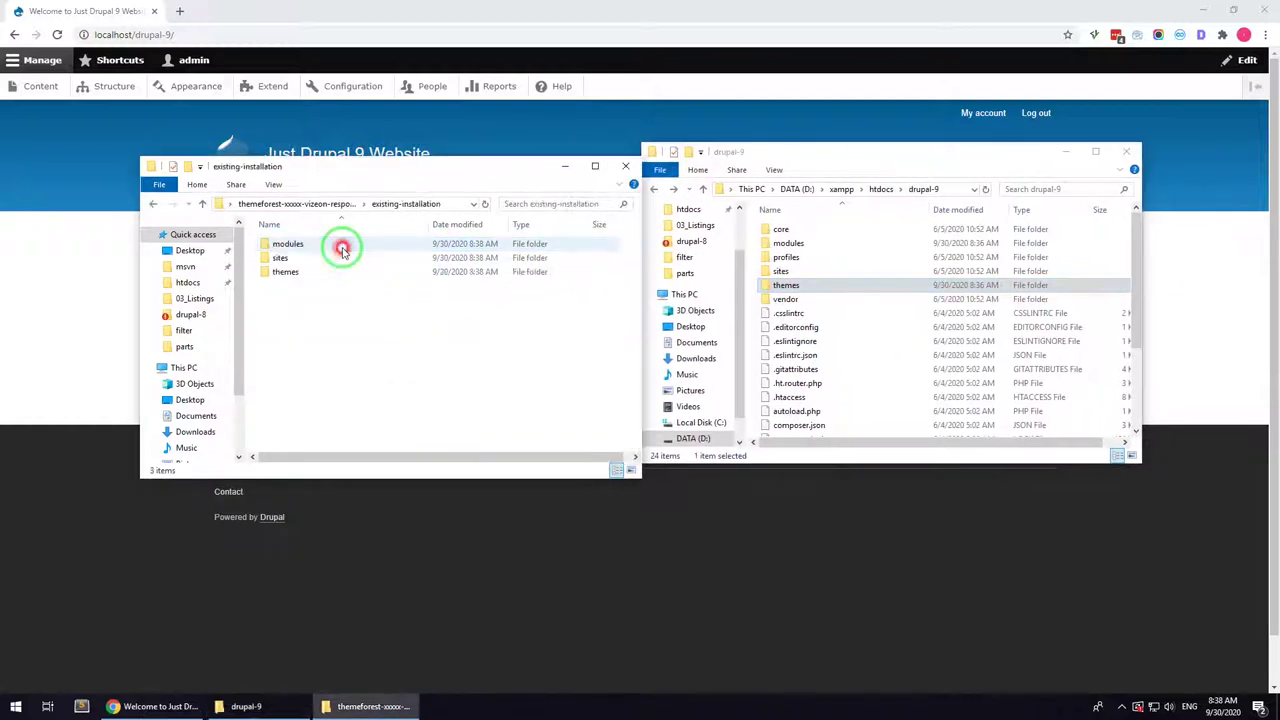
{"action": "double_click", "coordinate": [342, 248]}
{"action": "double_click", "coordinate": [770, 243]}
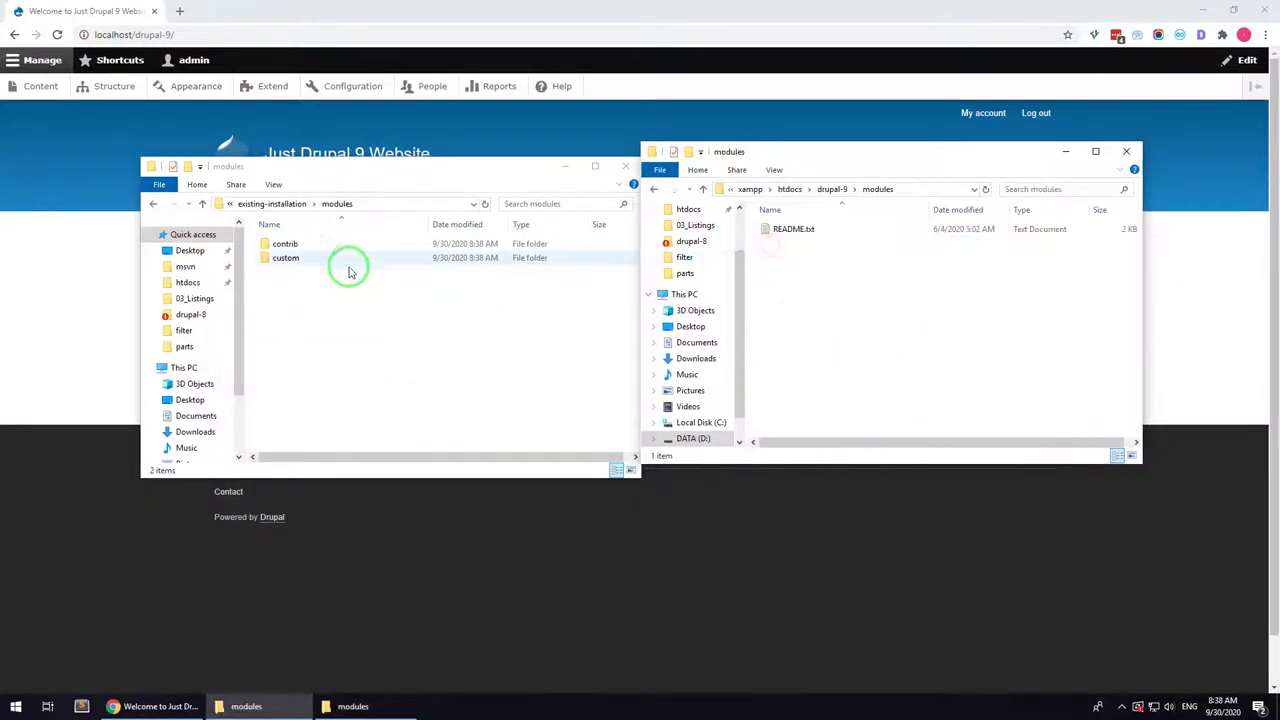
{"action": "left_click_drag", "start_coordinate": [348, 284], "coordinate": [300, 251]}
{"action": "left_click", "coordinate": [786, 314]}
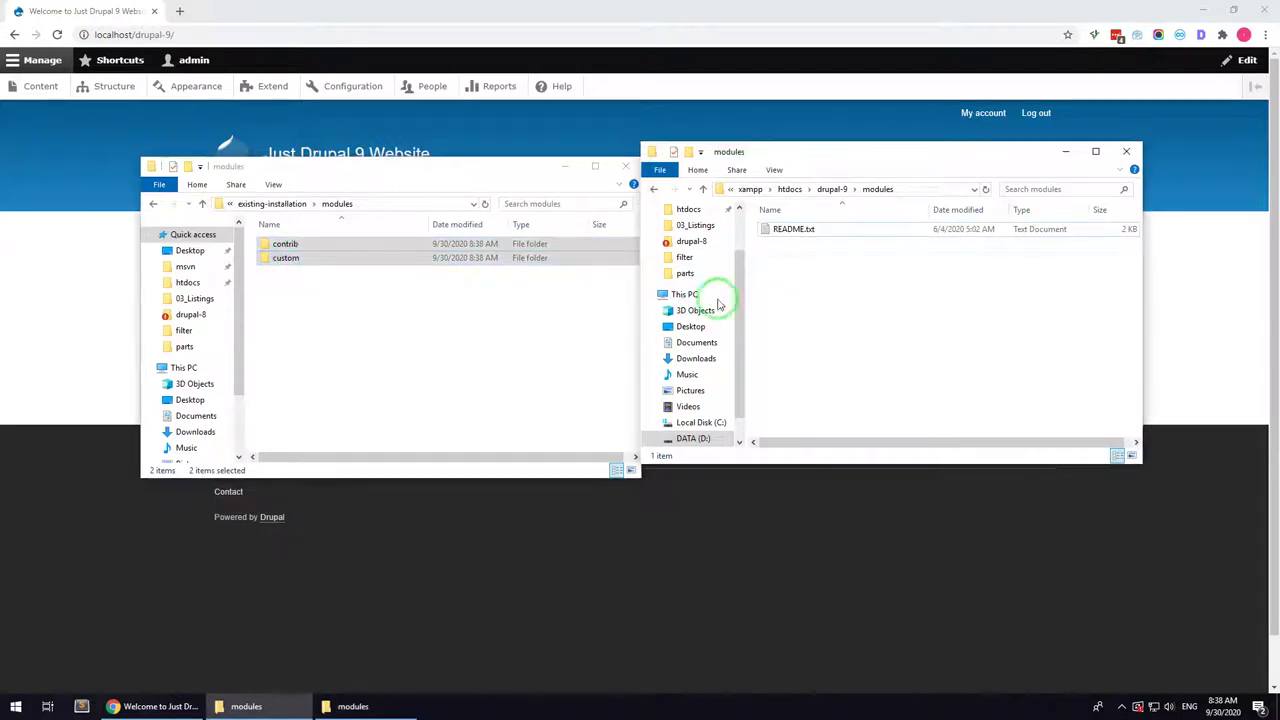
{"action": "key", "text": "ctrl+v"}
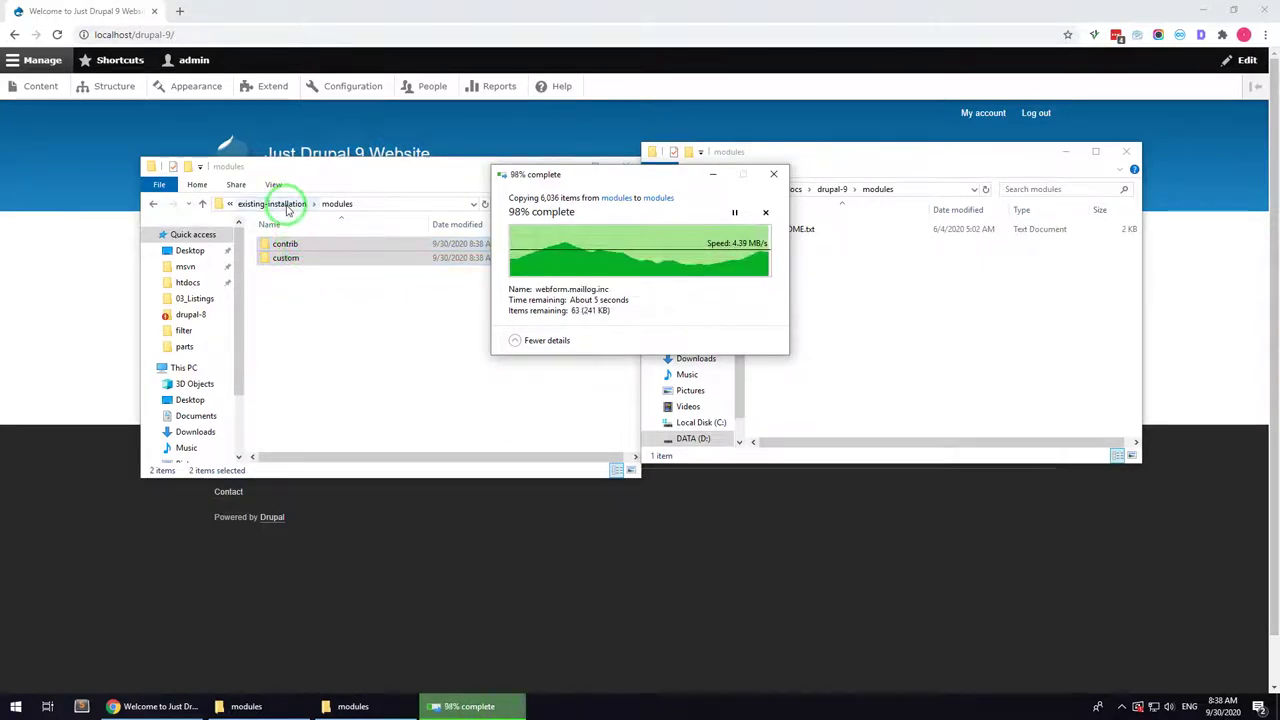
Step: Copy the default folder from existing-installation/sites into the drupal-9/sites folder
{"action": "left_click", "coordinate": [286, 205]}
{"action": "left_click", "coordinate": [831, 189]}
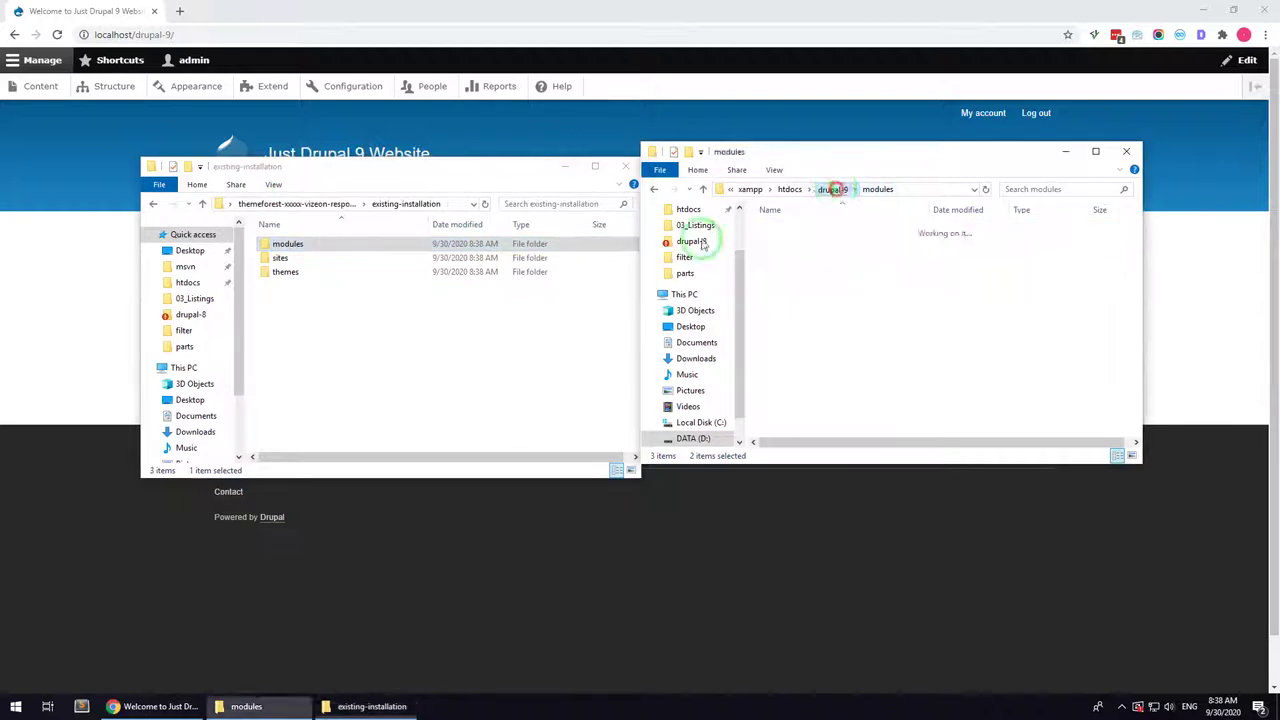
{"action": "double_click", "coordinate": [281, 257]}
{"action": "double_click", "coordinate": [781, 271]}
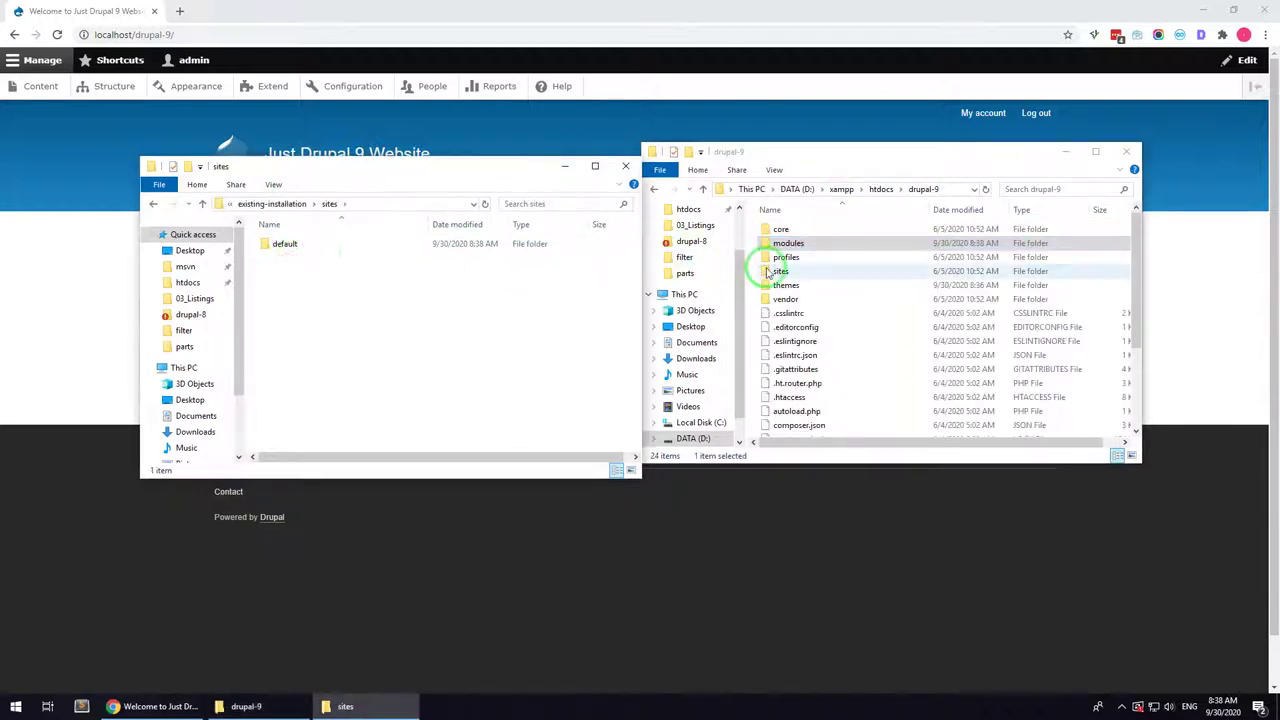
{"action": "left_click_drag", "start_coordinate": [288, 246], "coordinate": [810, 322]}
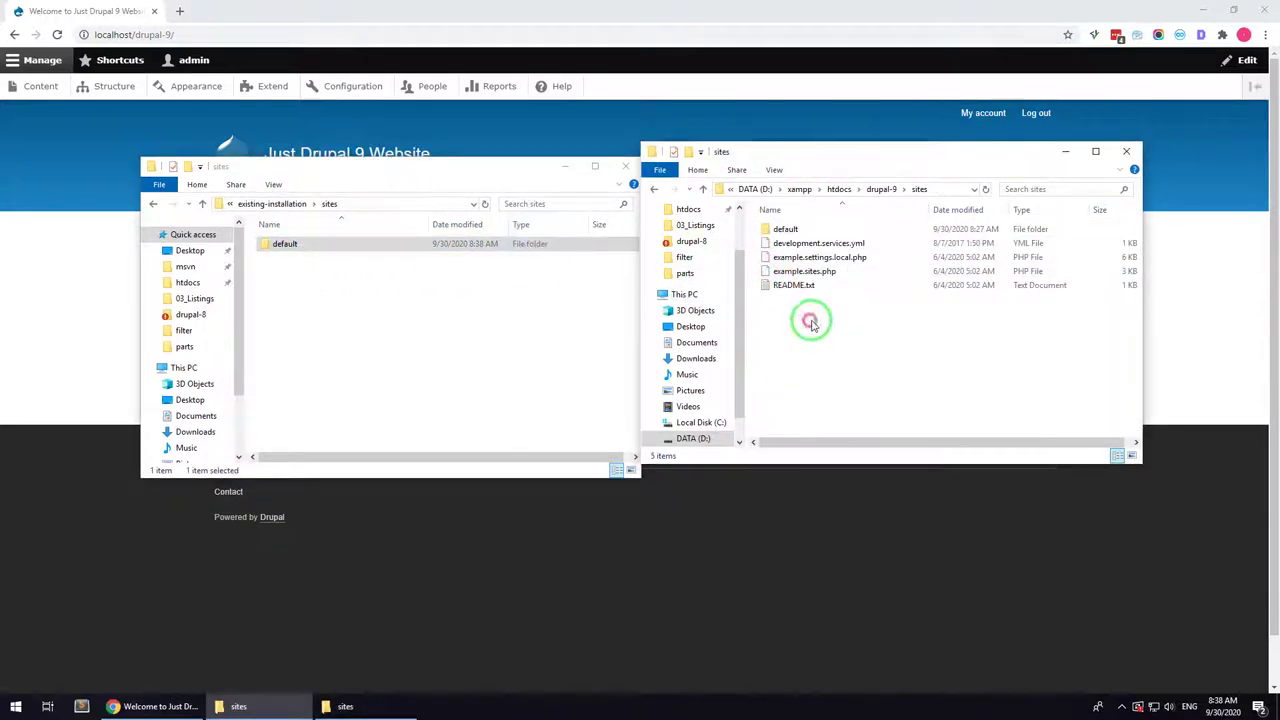
{"action": "left_click", "coordinate": [865, 229]}
Step: Copy the custom folder from existing-installation/themes into the drupal-9/themes folder
{"action": "left_click", "coordinate": [886, 190]}
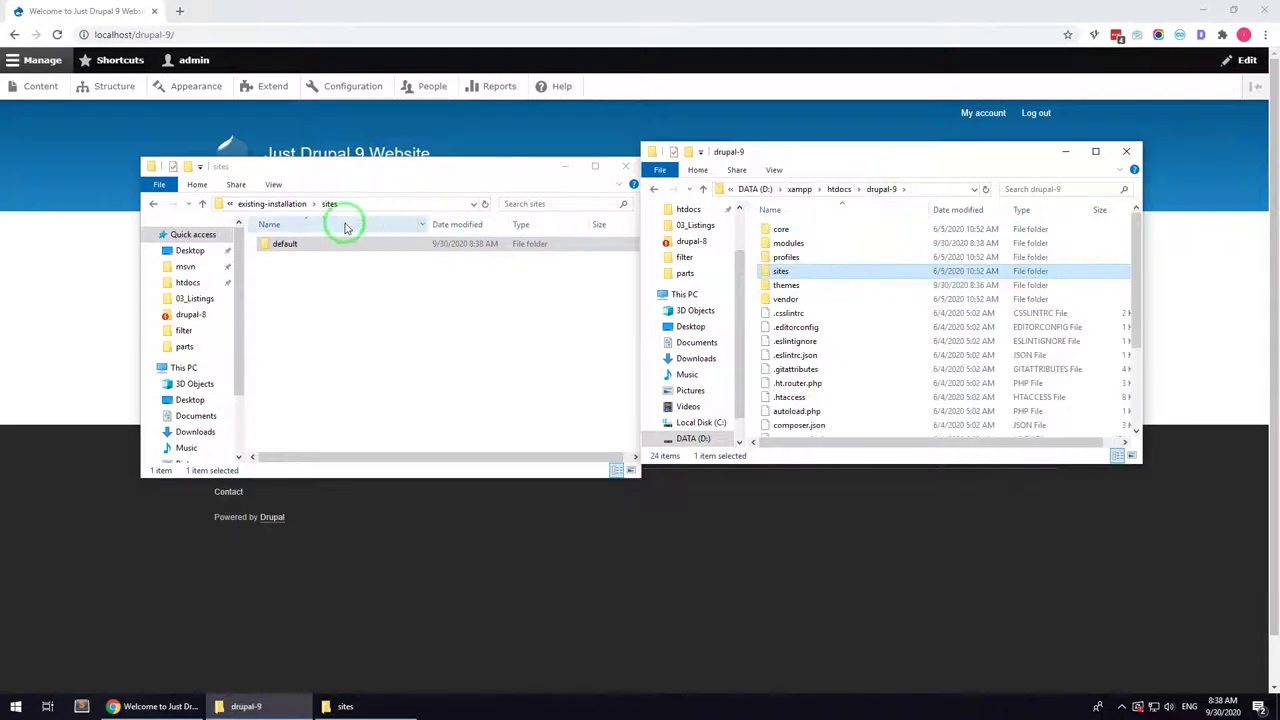
{"action": "left_click", "coordinate": [291, 205]}
{"action": "left_click", "coordinate": [286, 274]}
{"action": "double_click", "coordinate": [286, 273]}
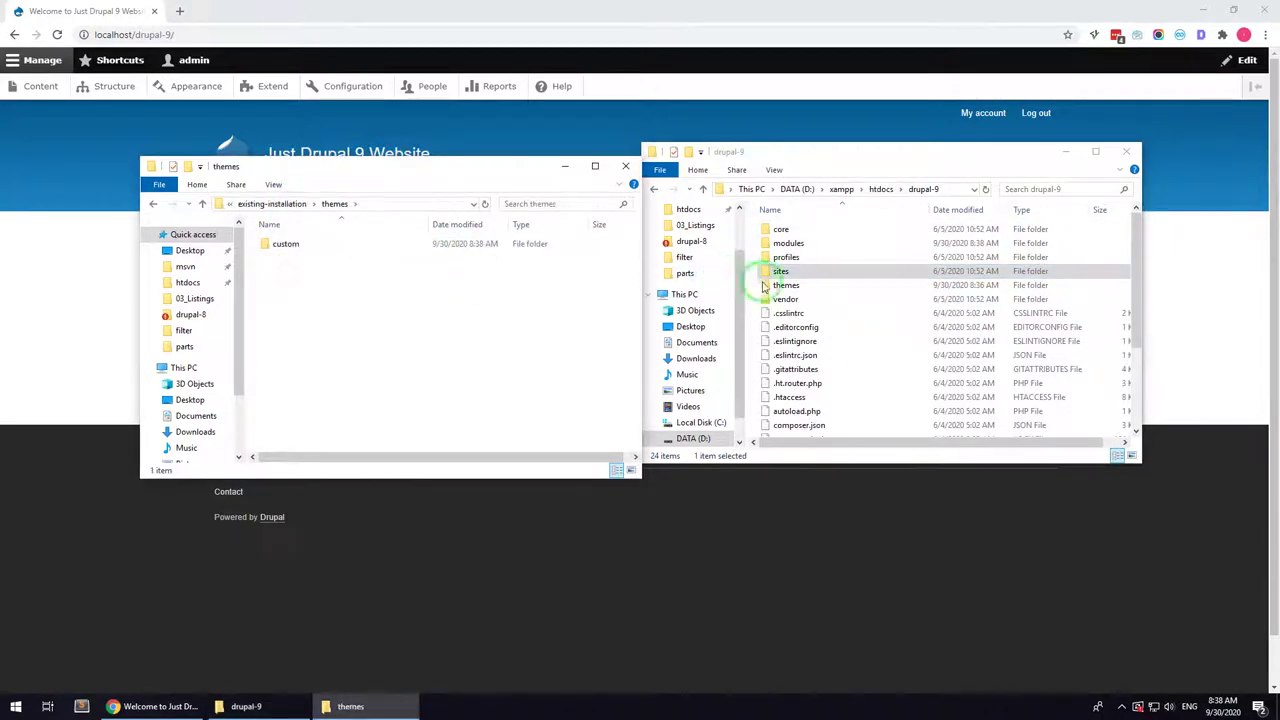
{"action": "double_click", "coordinate": [786, 285]}
{"action": "left_click_drag", "start_coordinate": [307, 264], "coordinate": [812, 276]}
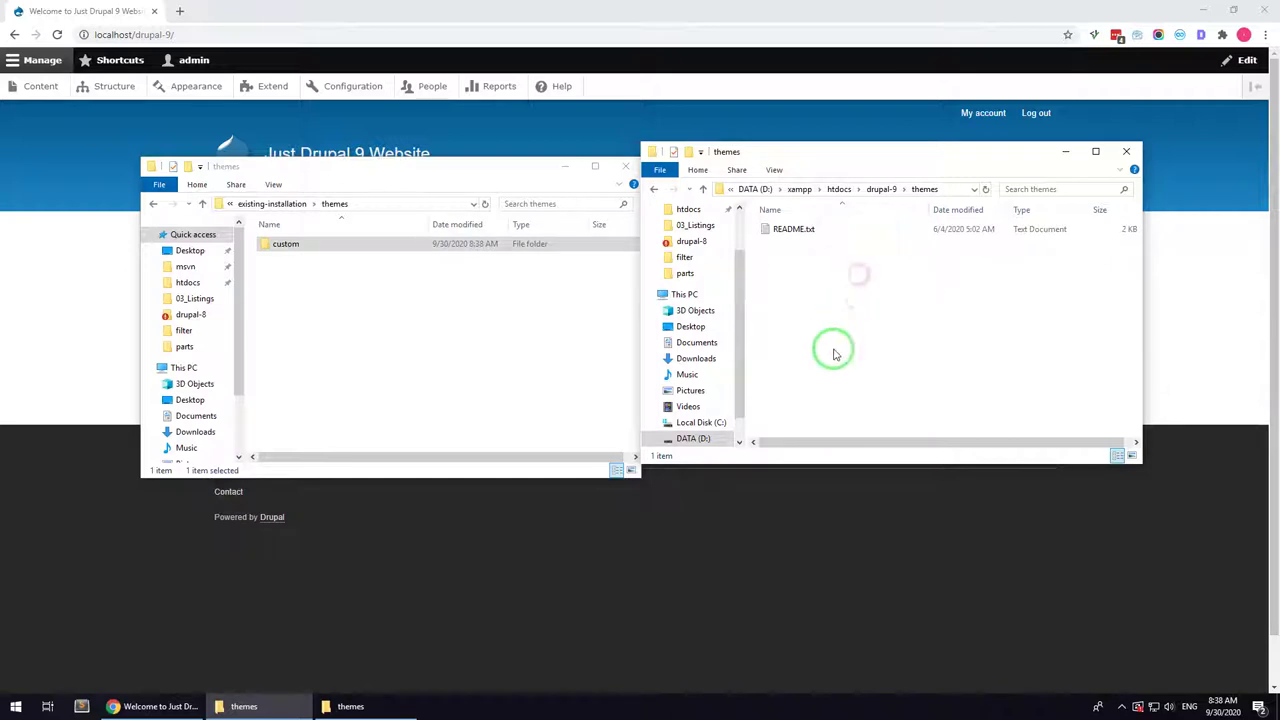
Step: Install the Vizeon sub-theme on the Drupal site and set it as the default theme
{"action": "left_click", "coordinate": [880, 553]}
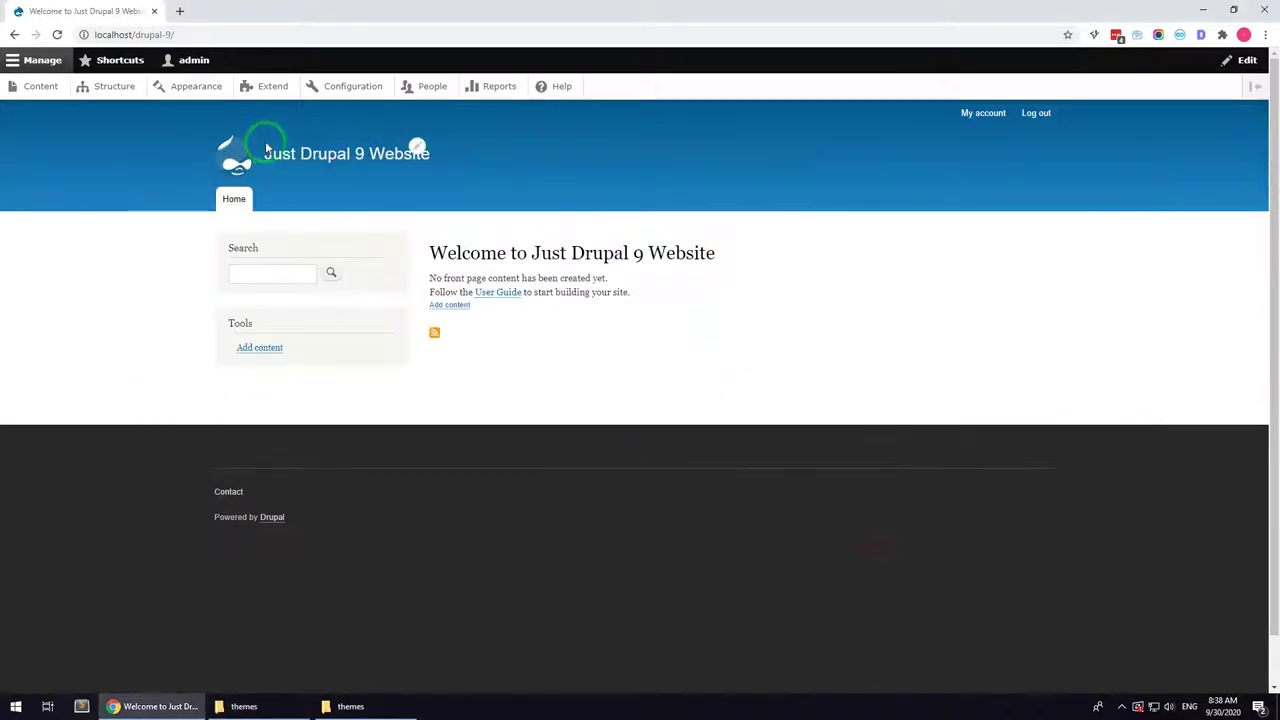
{"action": "left_click", "coordinate": [190, 86]}
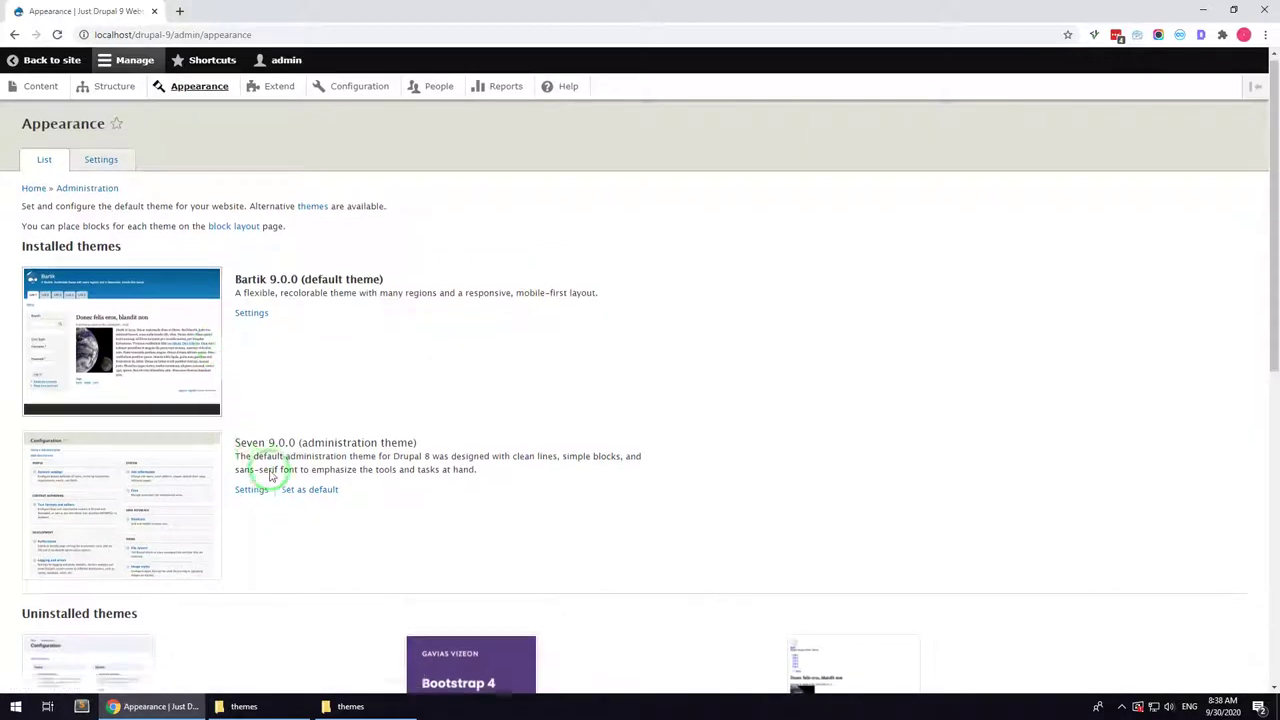
{"action": "scroll", "coordinate": [337, 480], "scroll_direction": "down", "scroll_amount": 6}
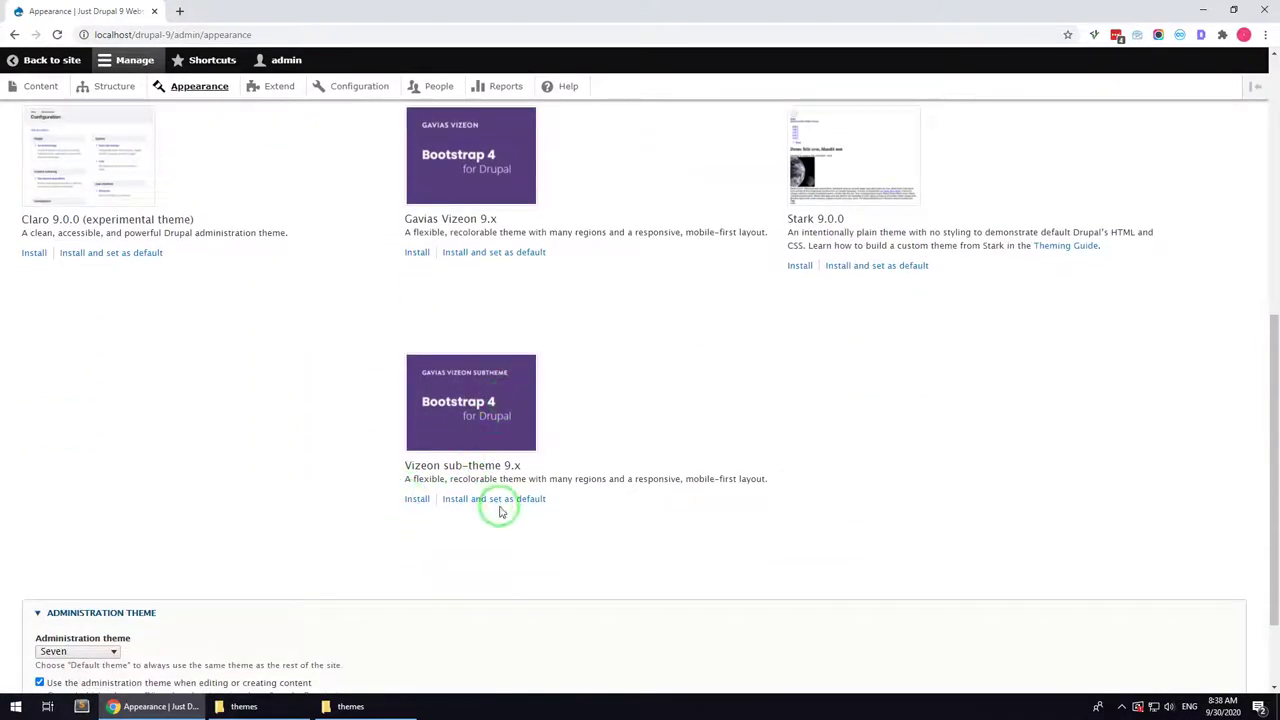
{"action": "left_click", "coordinate": [499, 505]}
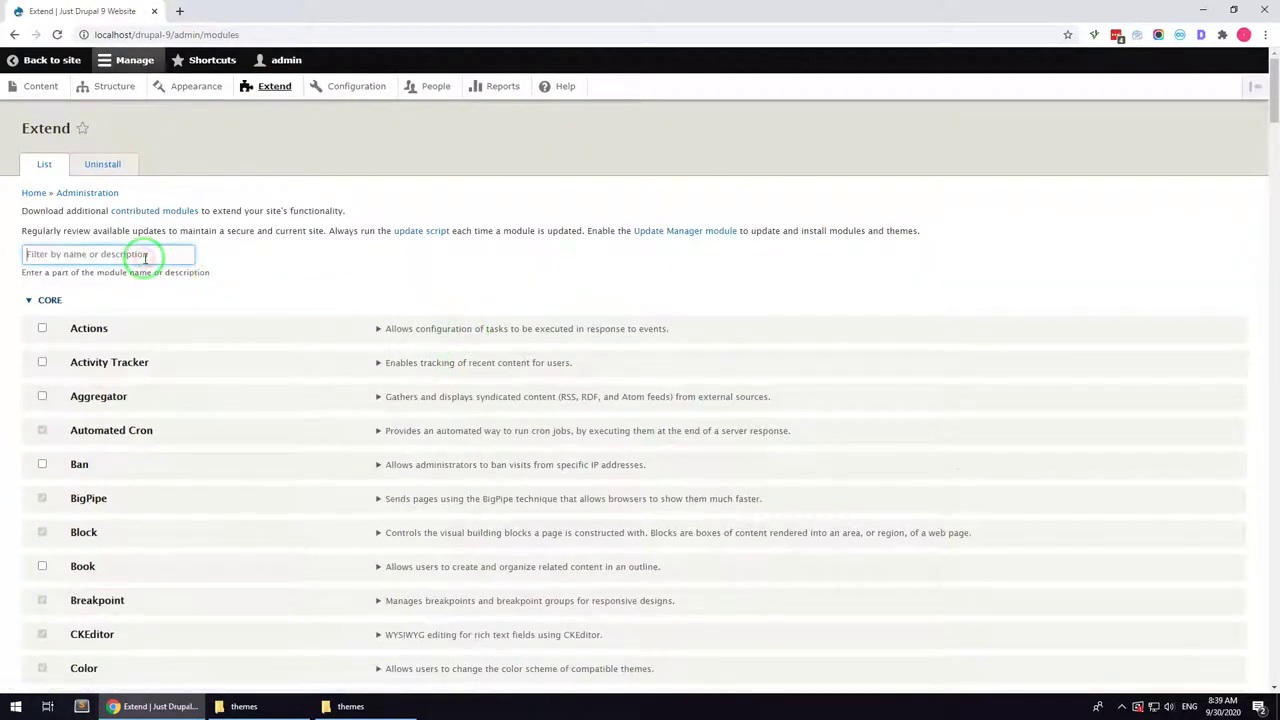
Step: Filter the site's modules by "gav" and install Gavias Custom View, Page Builder, SliderLayer, Themer and Vizeon Themer
{"action": "left_click", "coordinate": [145, 258]}
{"action": "type", "text": "gav"}
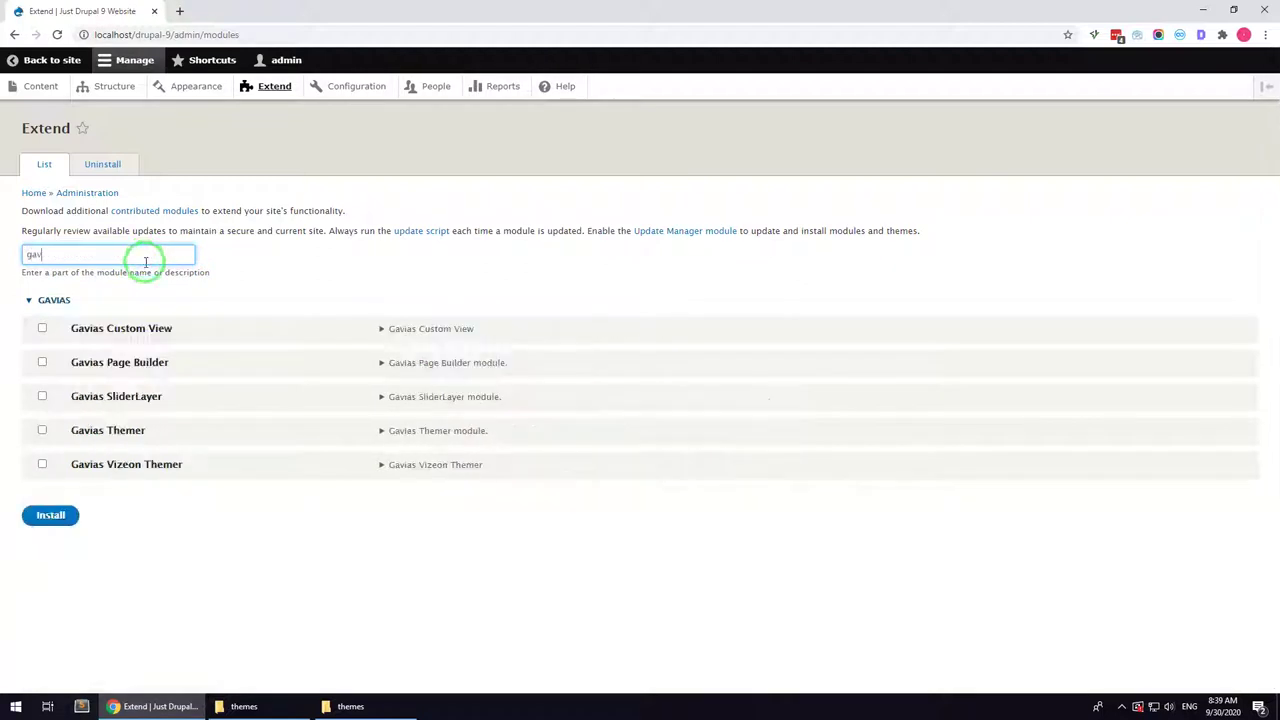
{"action": "left_click", "coordinate": [147, 337]}
{"action": "left_click", "coordinate": [133, 398]}
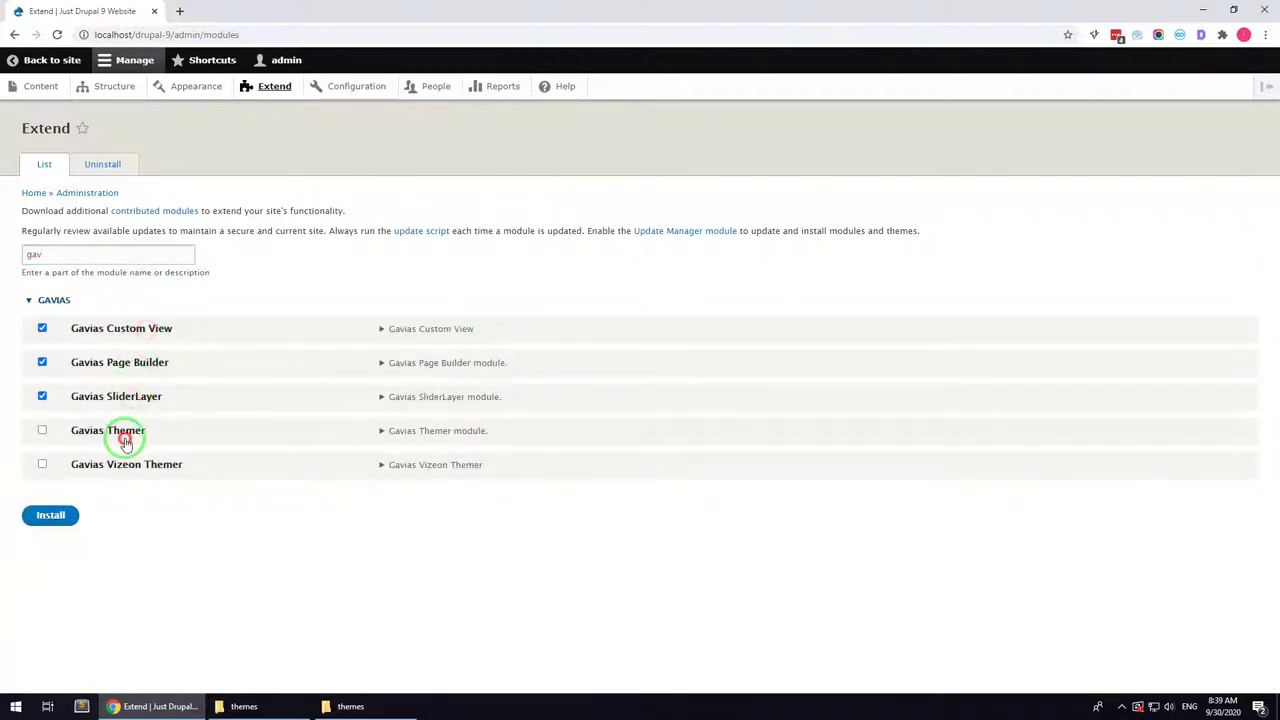
{"action": "left_click", "coordinate": [126, 432]}
{"action": "left_click", "coordinate": [129, 466]}
{"action": "left_click", "coordinate": [51, 516]}
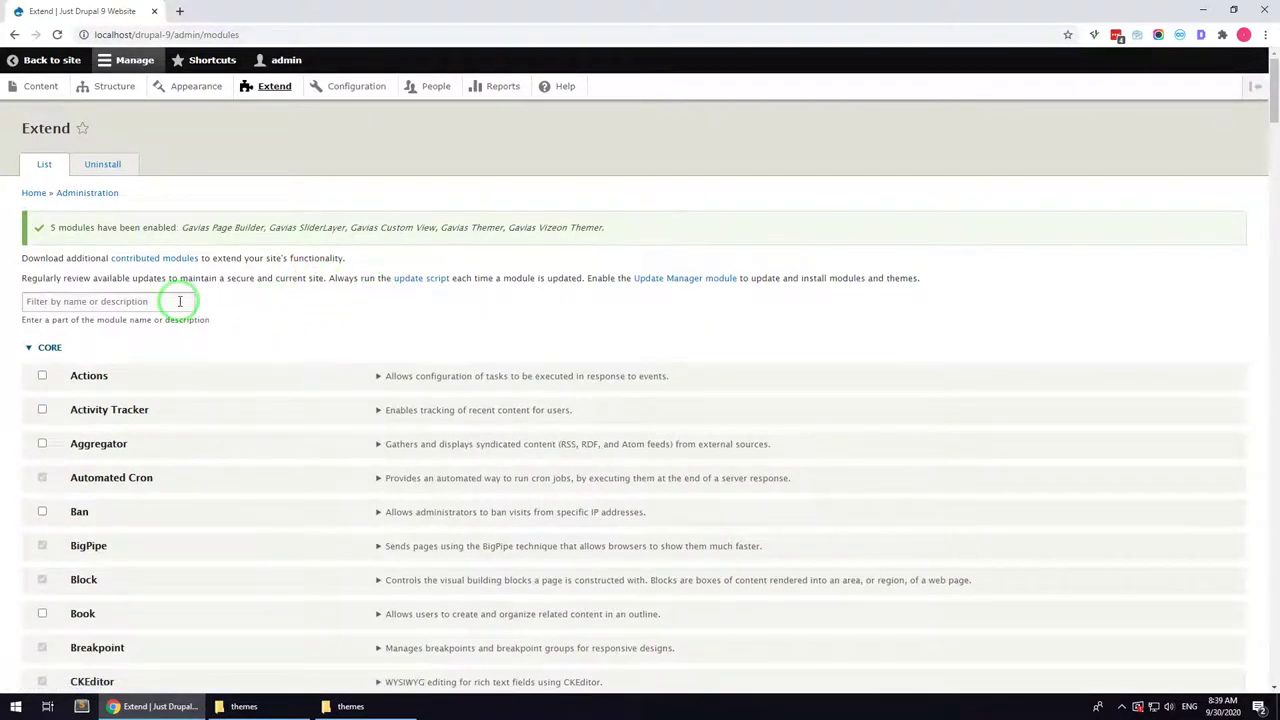
Step: Filter the modules by "vizeon" and install Vizeon Features together with its required modules
{"action": "type", "text": "izeon"}
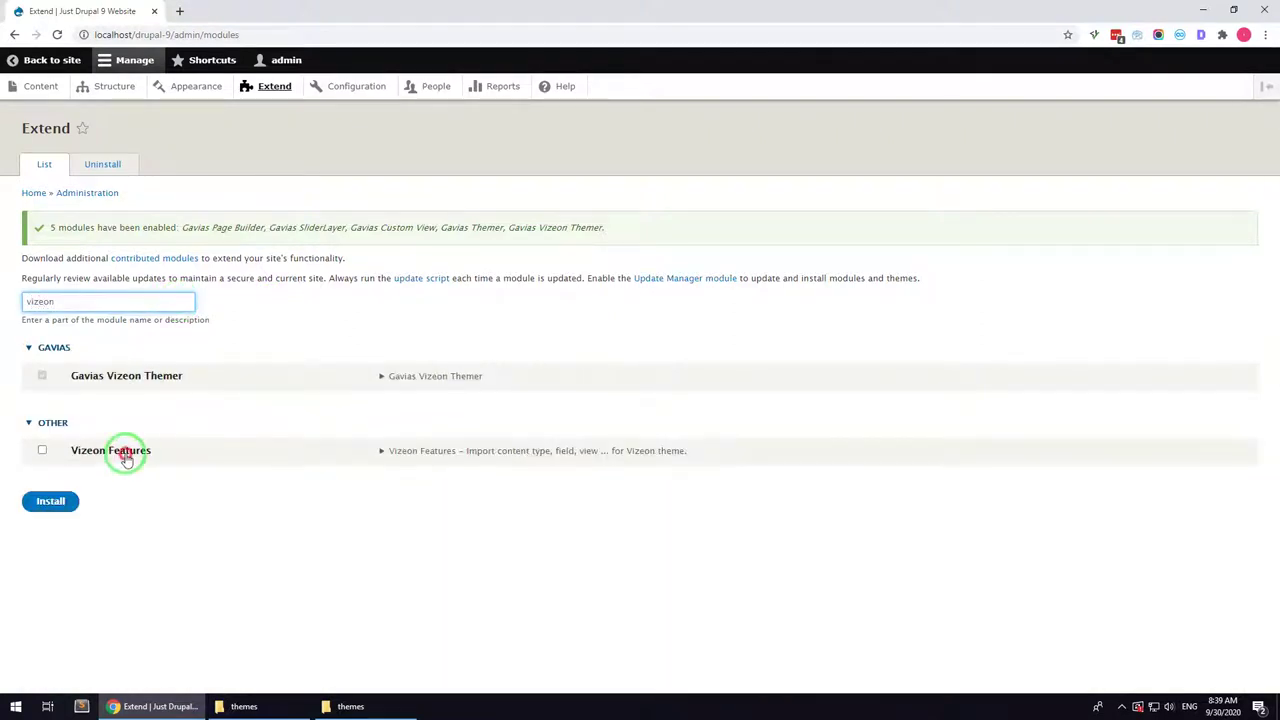
{"action": "left_click", "coordinate": [126, 459]}
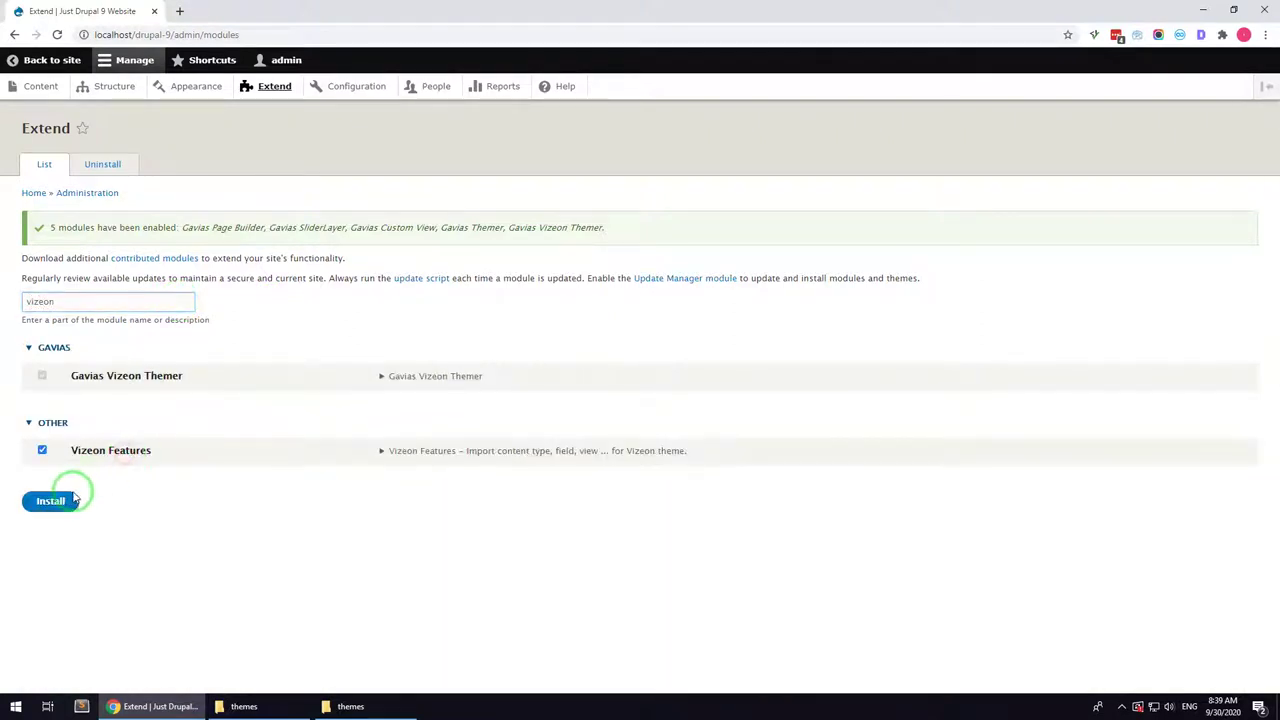
{"action": "left_click", "coordinate": [50, 498]}
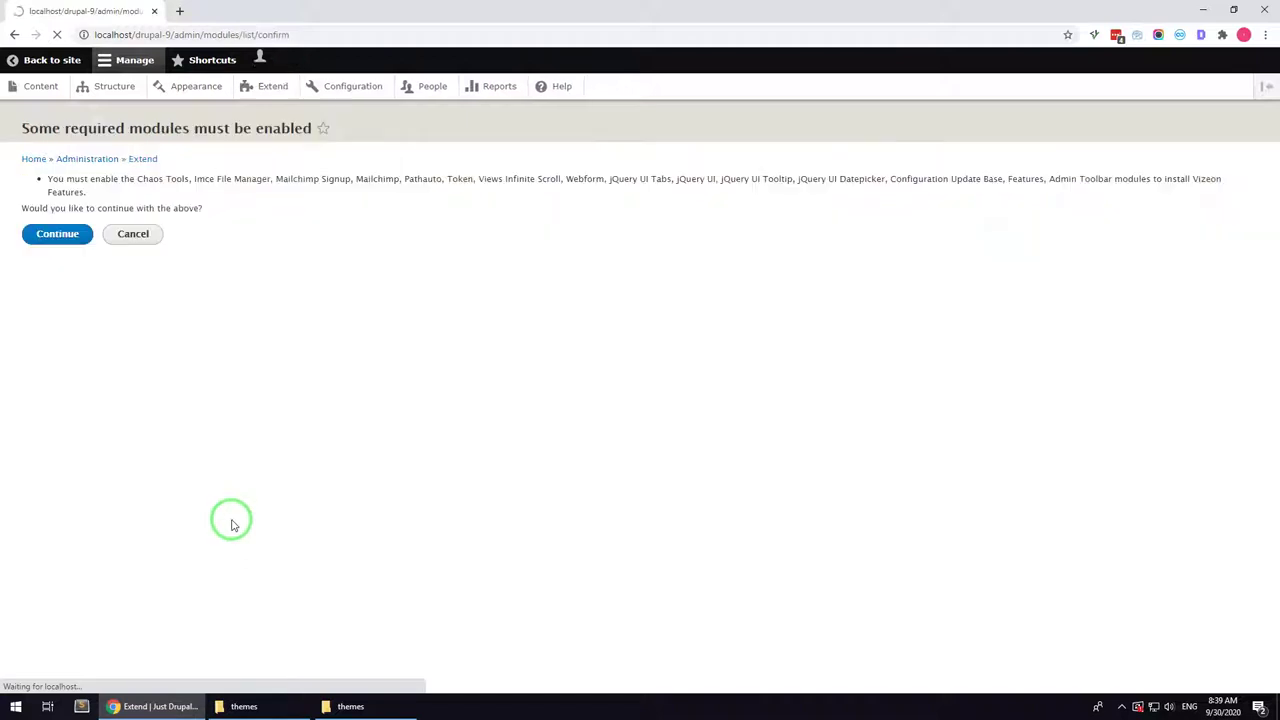
{"action": "left_click", "coordinate": [66, 236]}
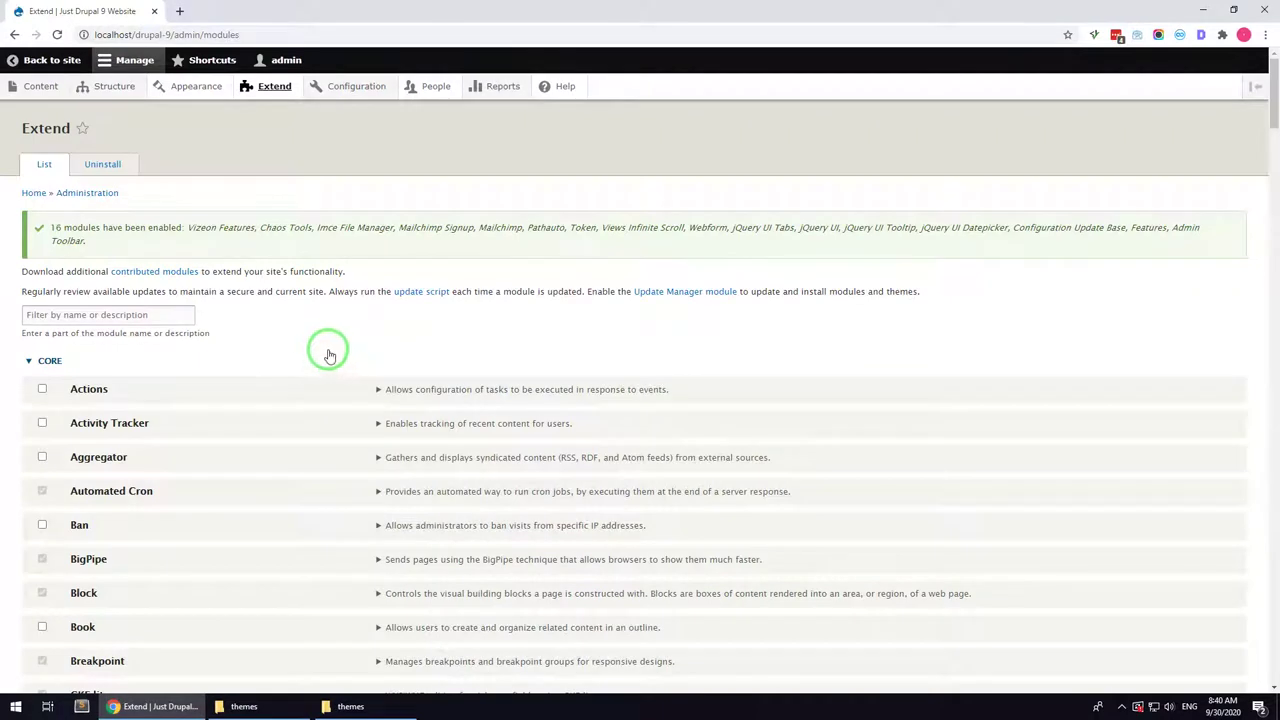
Step: In the Vizeon sub-theme's block layout, assign the Search block to the Search region and the Breadcrumbs block to the Breadcrumbs region
{"action": "mouse_move", "coordinate": [114, 86]}
{"action": "left_click", "coordinate": [118, 111]}
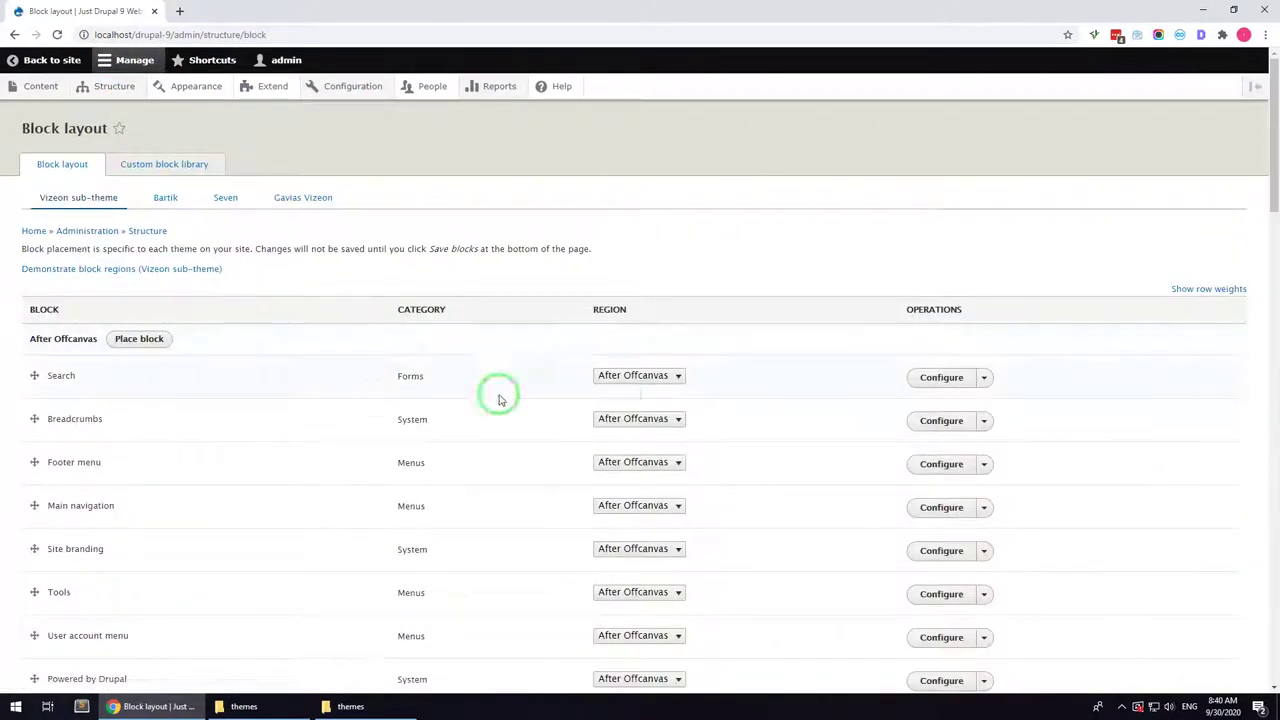
{"action": "left_click", "coordinate": [632, 375]}
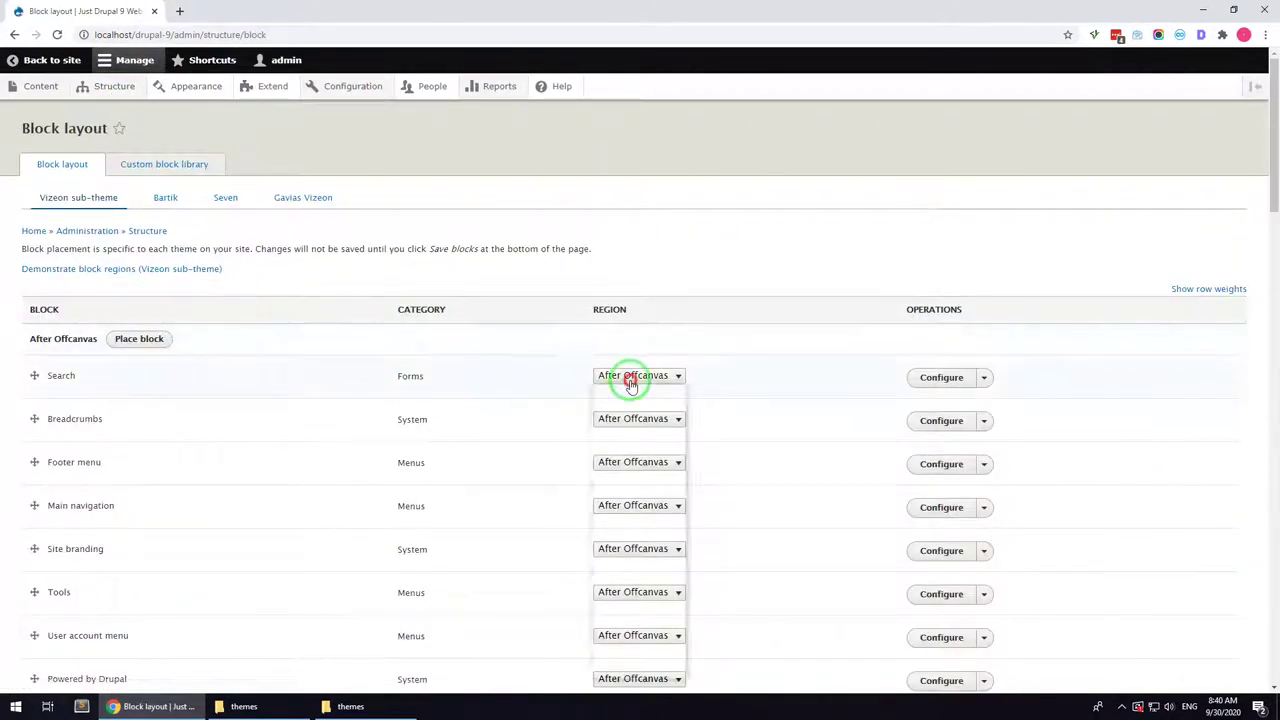
{"action": "left_click", "coordinate": [620, 418]}
{"action": "left_click", "coordinate": [620, 421]}
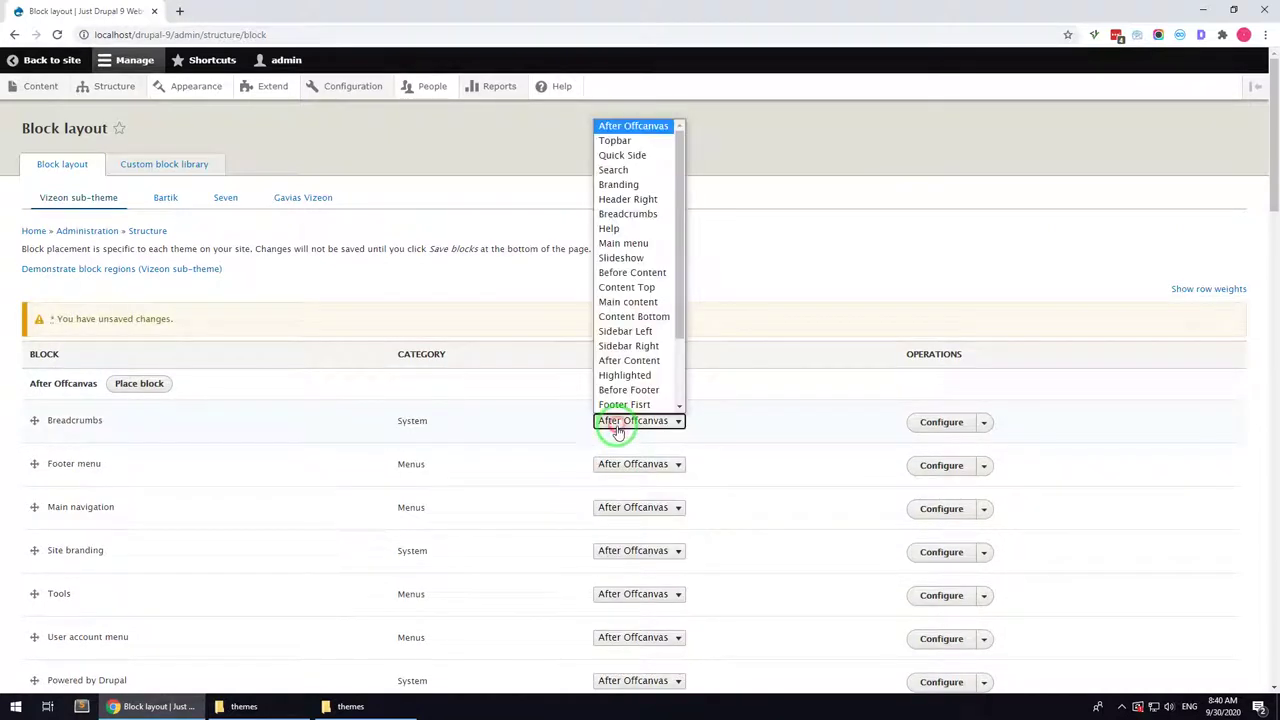
{"action": "left_click", "coordinate": [645, 228]}
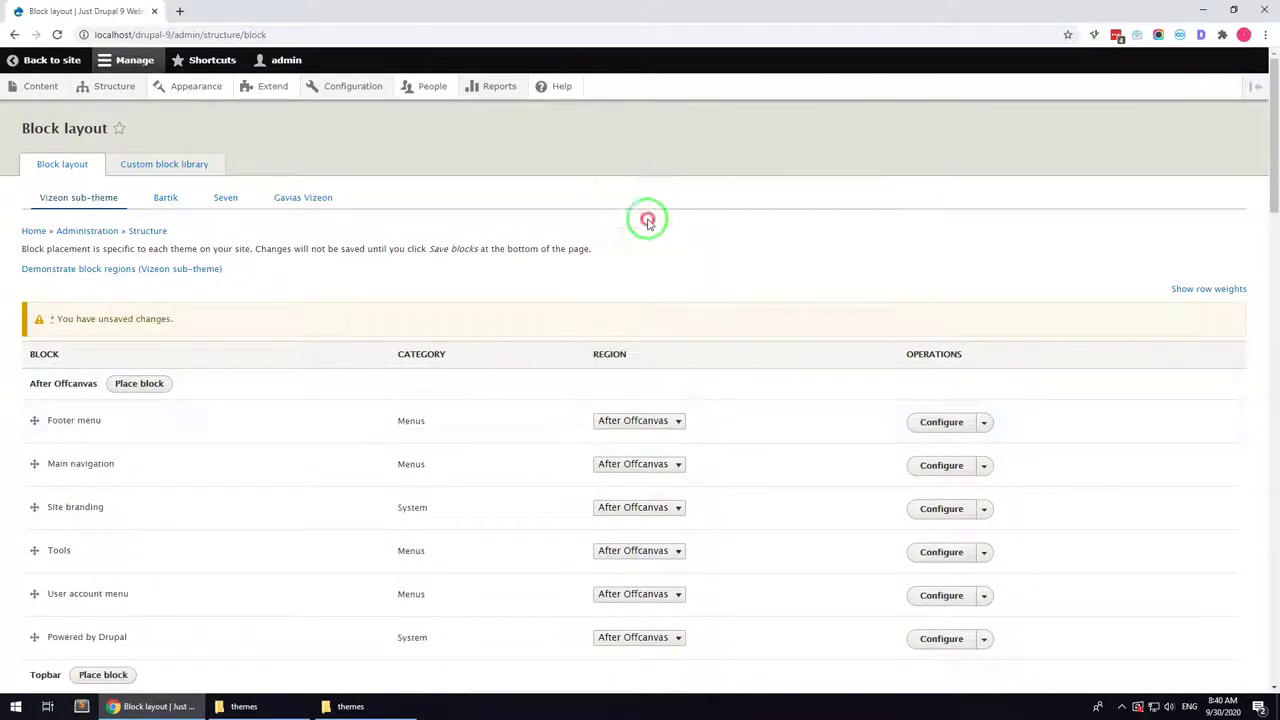
Step: Move the Footer menu block out of After Offcanvas and assign the Main navigation block to the Main menu region
{"action": "left_click", "coordinate": [628, 421]}
{"action": "scroll", "coordinate": [632, 410], "scroll_direction": "down", "scroll_amount": 1}
{"action": "left_click", "coordinate": [630, 404]}
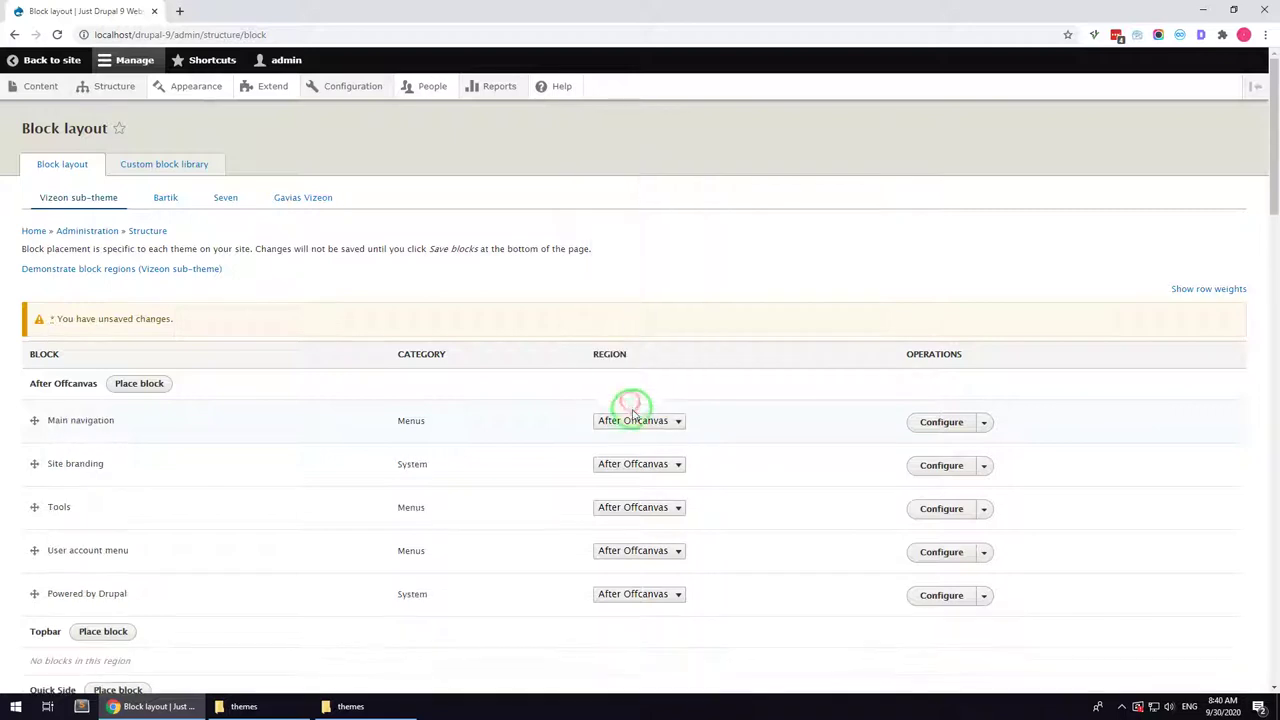
{"action": "left_click", "coordinate": [635, 427]}
{"action": "left_click", "coordinate": [623, 243]}
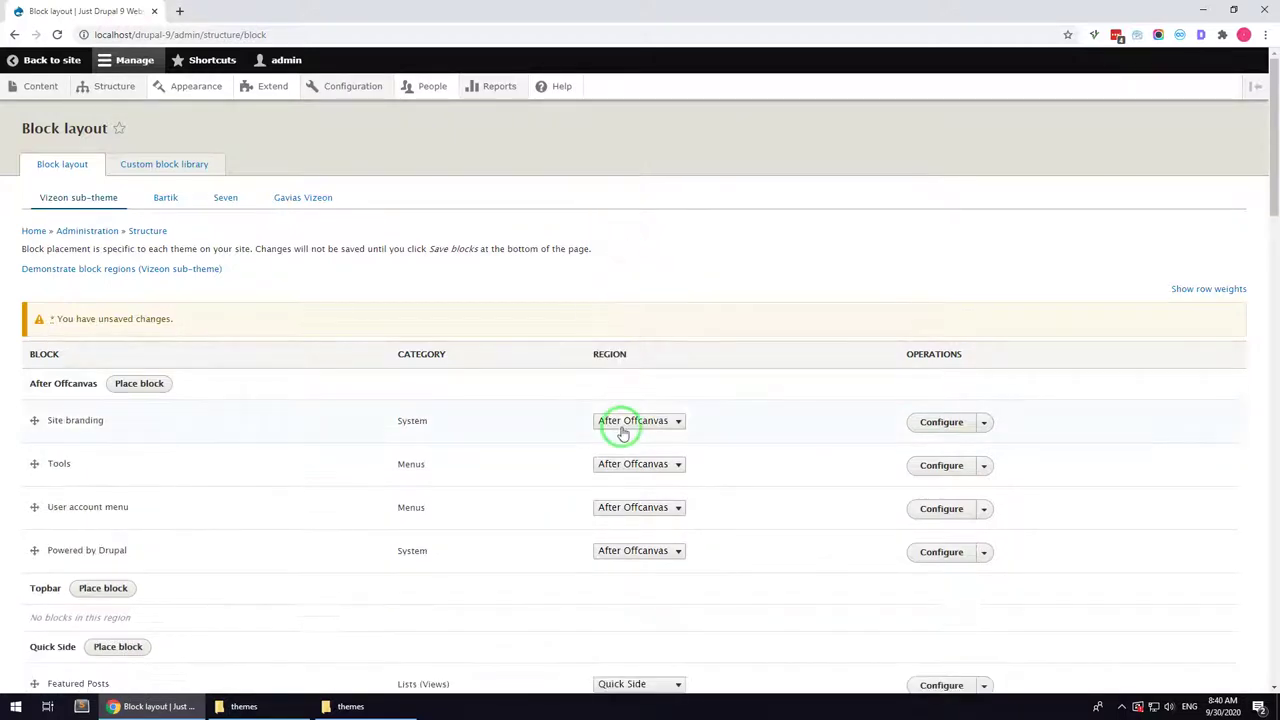
Step: Assign the Site branding block to the Branding region
{"action": "left_click", "coordinate": [623, 422]}
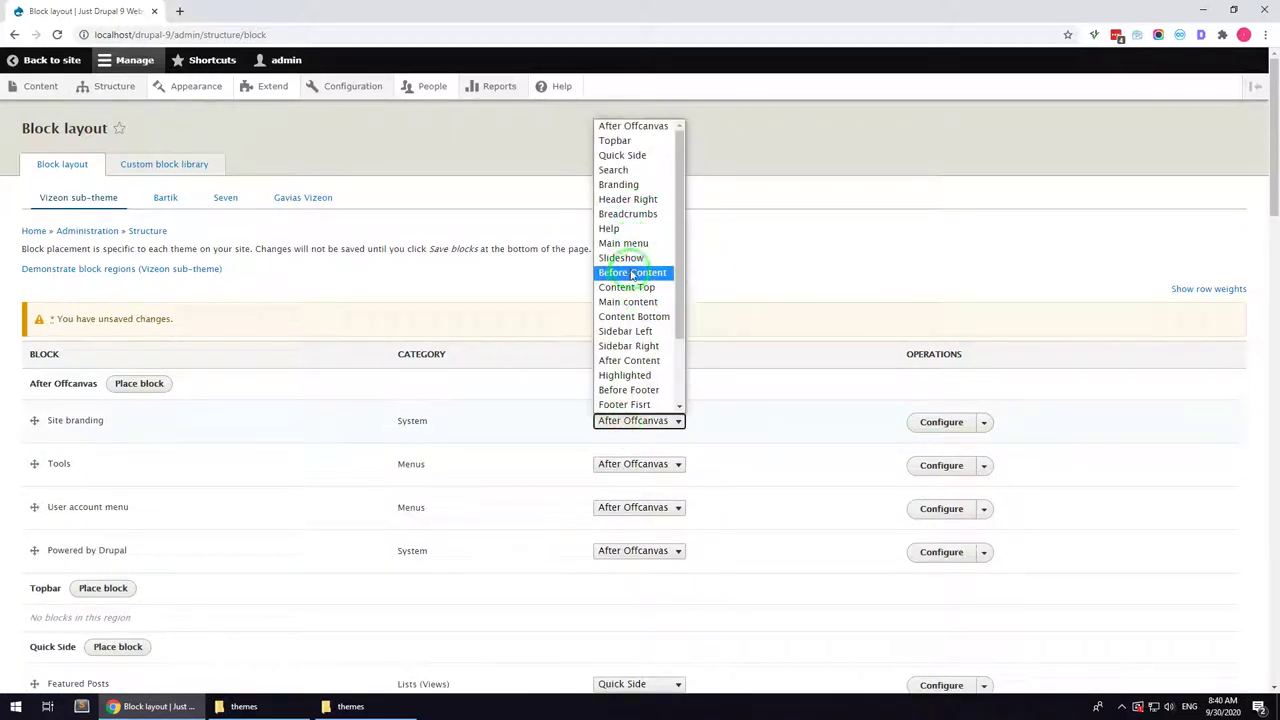
{"action": "left_click", "coordinate": [630, 184]}
{"action": "scroll", "coordinate": [640, 286], "scroll_direction": "down", "scroll_amount": 1}
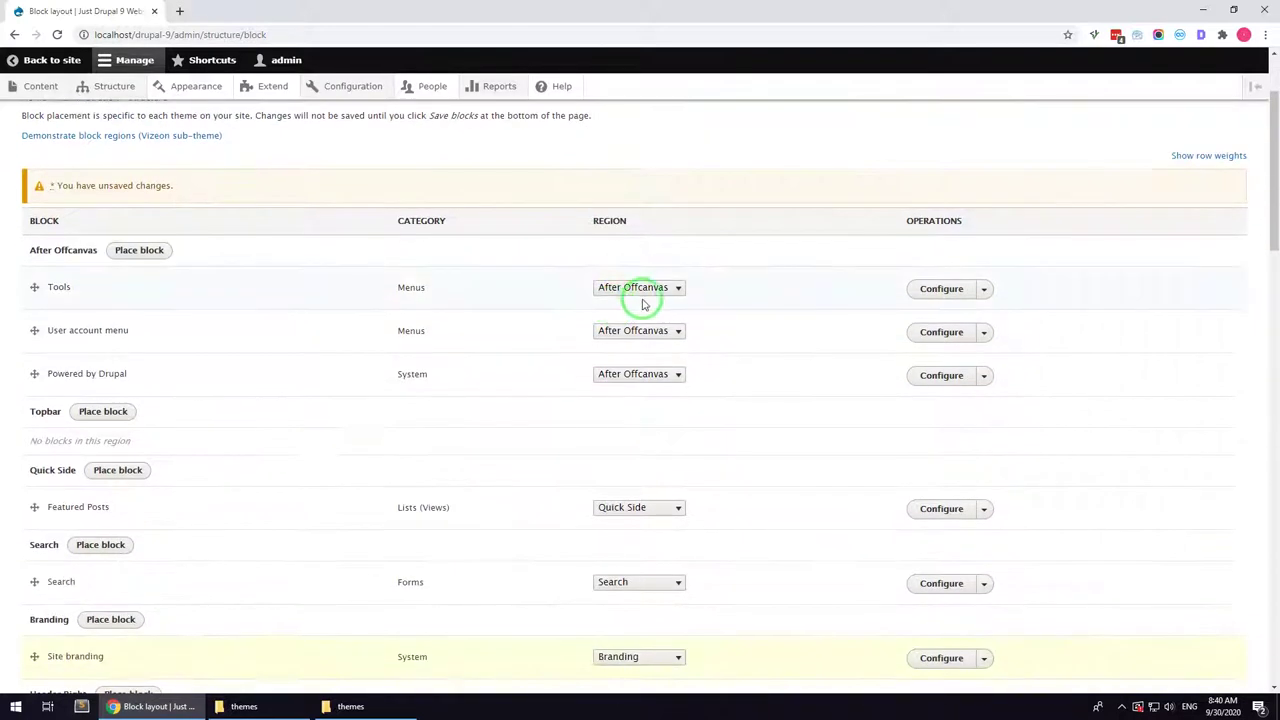
Step: Assign the Tools and User account menu blocks to the Other region
{"action": "left_click", "coordinate": [640, 287]}
{"action": "scroll", "coordinate": [630, 500], "scroll_direction": "down", "scroll_amount": 3}
{"action": "left_click", "coordinate": [622, 578]}
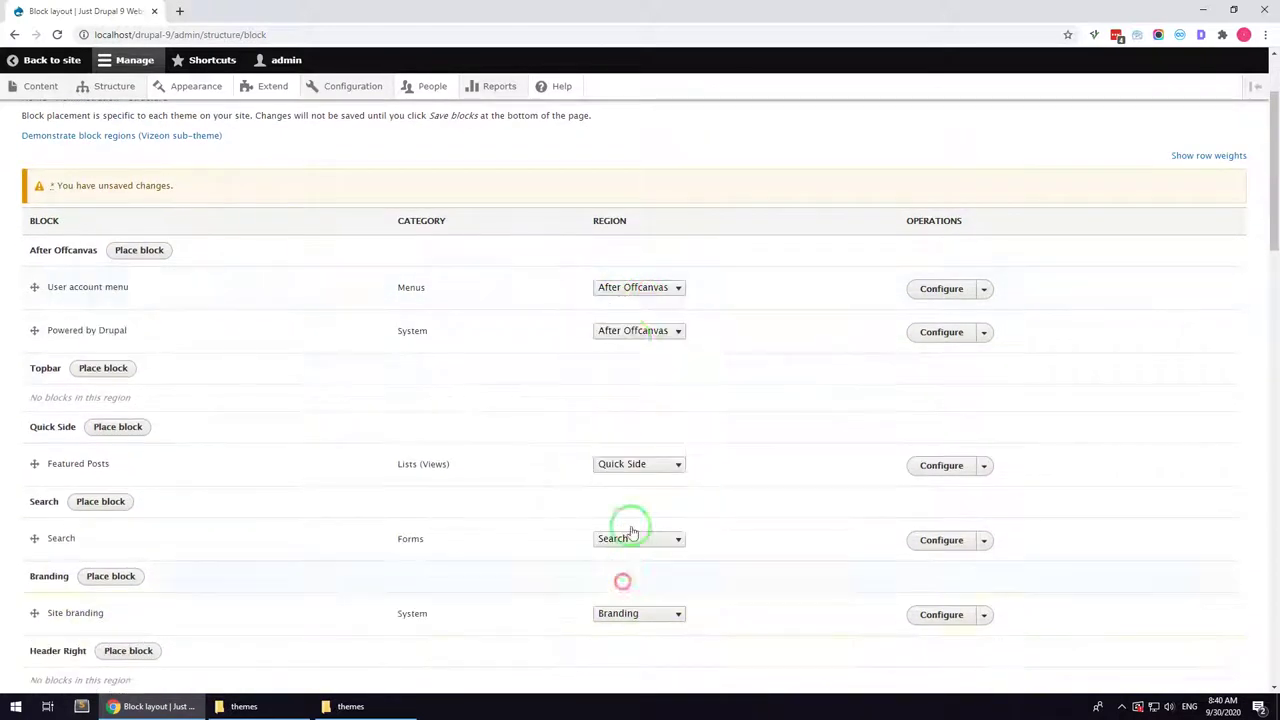
{"action": "left_click", "coordinate": [638, 288]}
{"action": "scroll", "coordinate": [640, 560], "scroll_direction": "down", "scroll_amount": 3}
{"action": "left_click", "coordinate": [640, 580]}
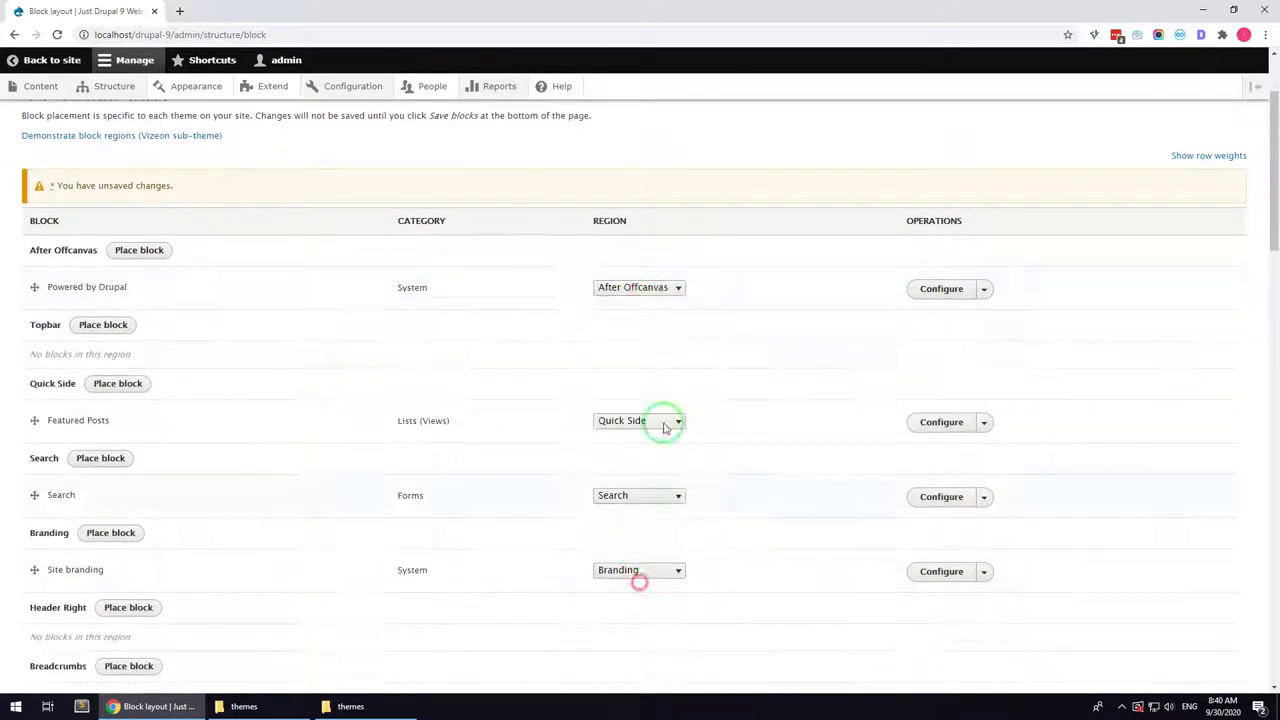
Step: Assign the Powered by Drupal block to the Copyright region
{"action": "left_click", "coordinate": [651, 295]}
{"action": "scroll", "coordinate": [655, 420], "scroll_direction": "down", "scroll_amount": 3}
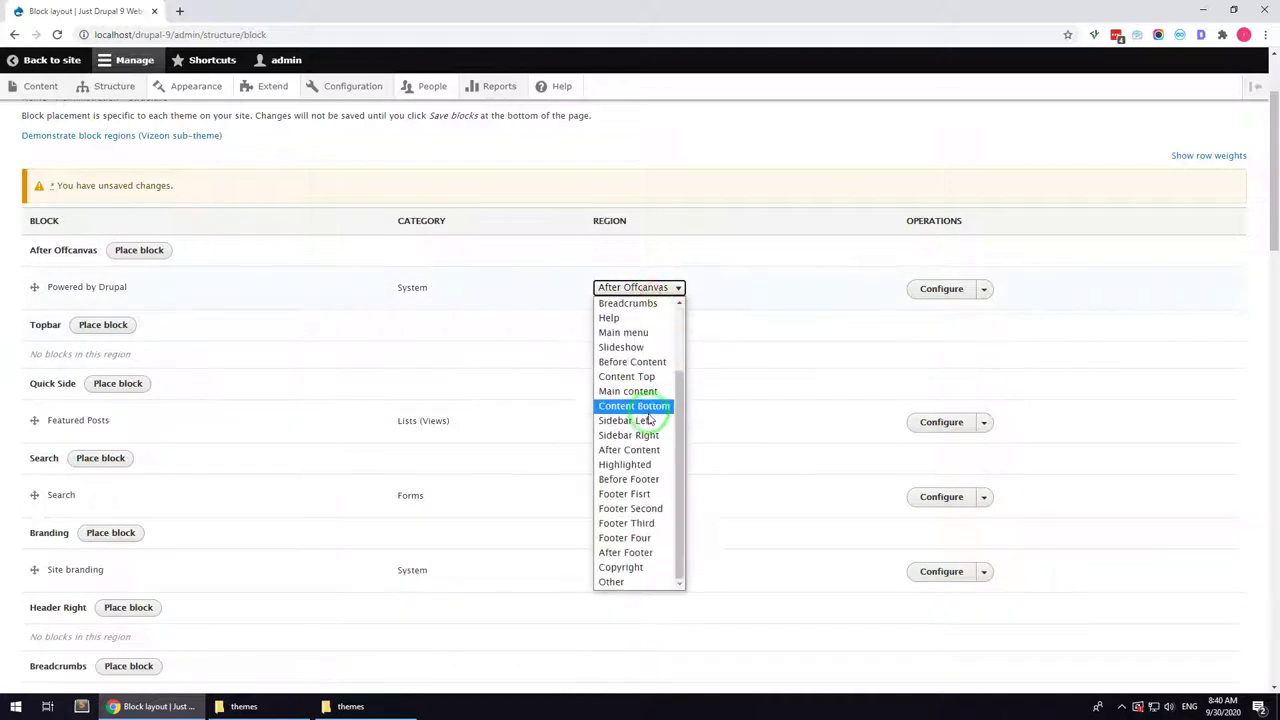
{"action": "left_click", "coordinate": [630, 562]}
{"action": "scroll", "coordinate": [440, 477], "scroll_direction": "down", "scroll_amount": 8}
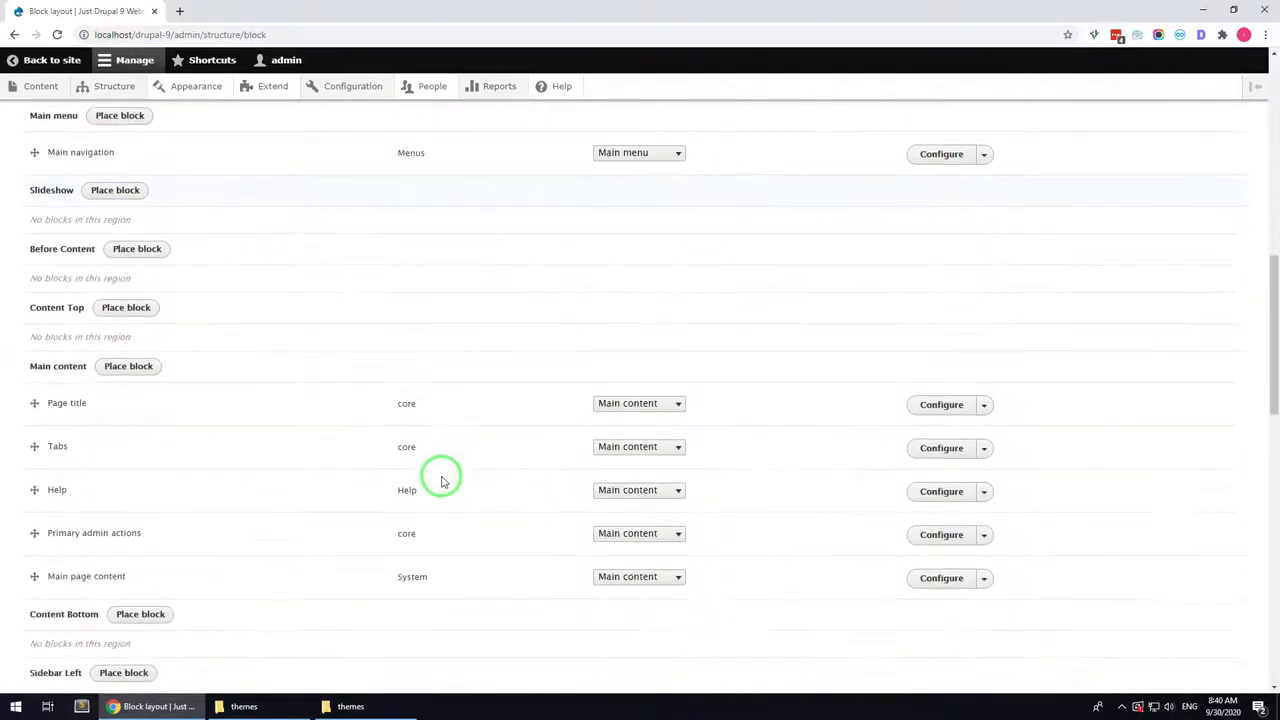
Step: Assign the Page title block to the Other region and the Tabs block to the Help region
{"action": "left_click", "coordinate": [660, 277]}
{"action": "scroll", "coordinate": [630, 460], "scroll_direction": "down", "scroll_amount": 3}
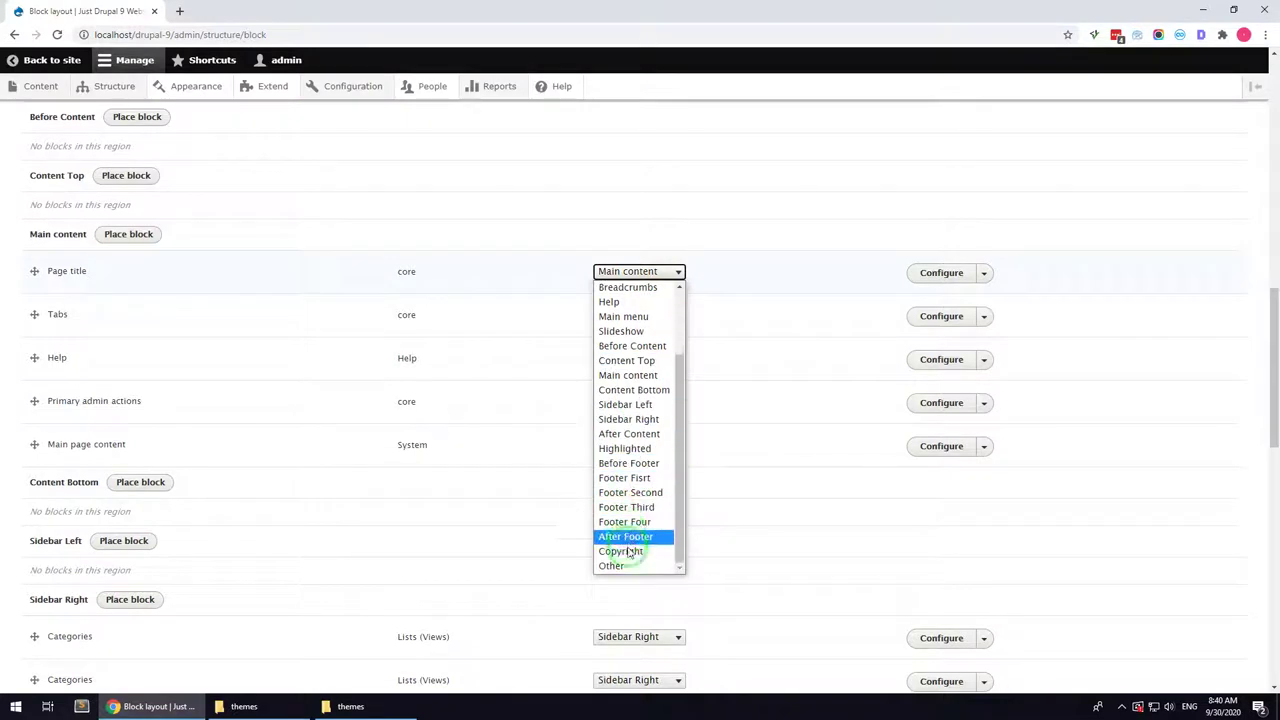
{"action": "left_click", "coordinate": [636, 540]}
{"action": "left_click", "coordinate": [645, 284]}
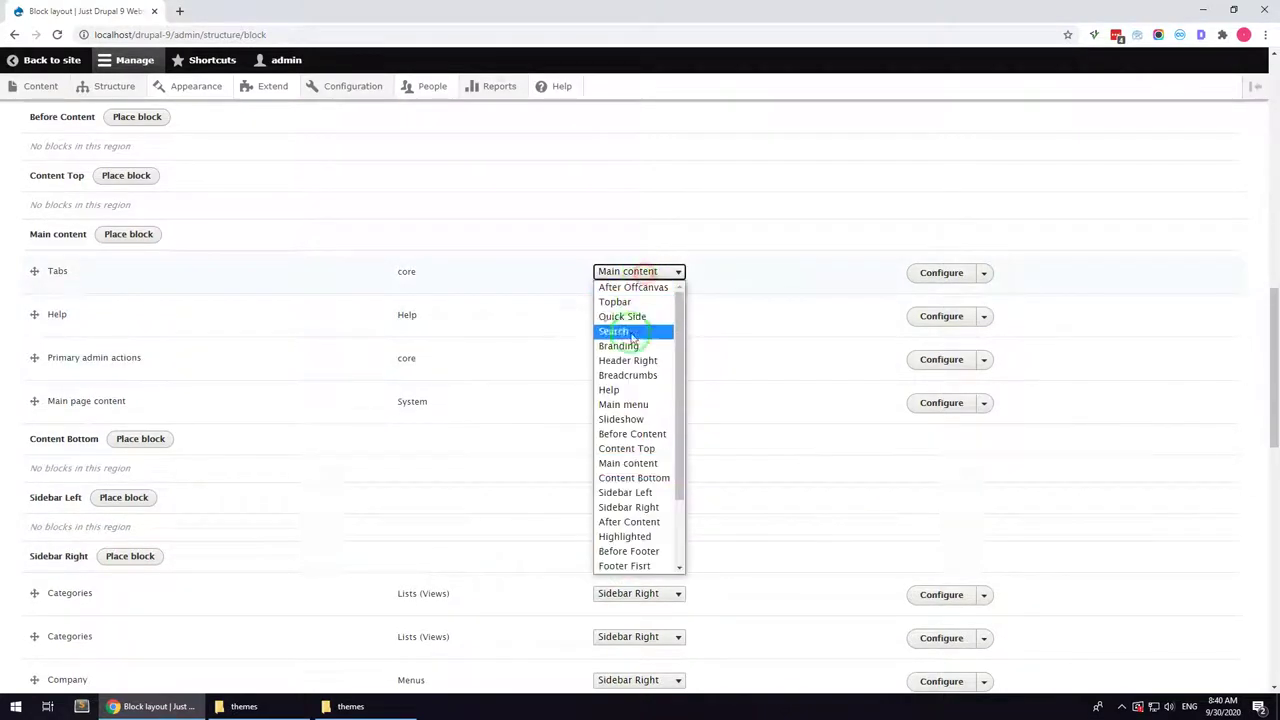
{"action": "left_click", "coordinate": [627, 380]}
Step: Assign the Help block to the Other region and move the Primary admin actions block out of Main content
{"action": "left_click", "coordinate": [641, 280]}
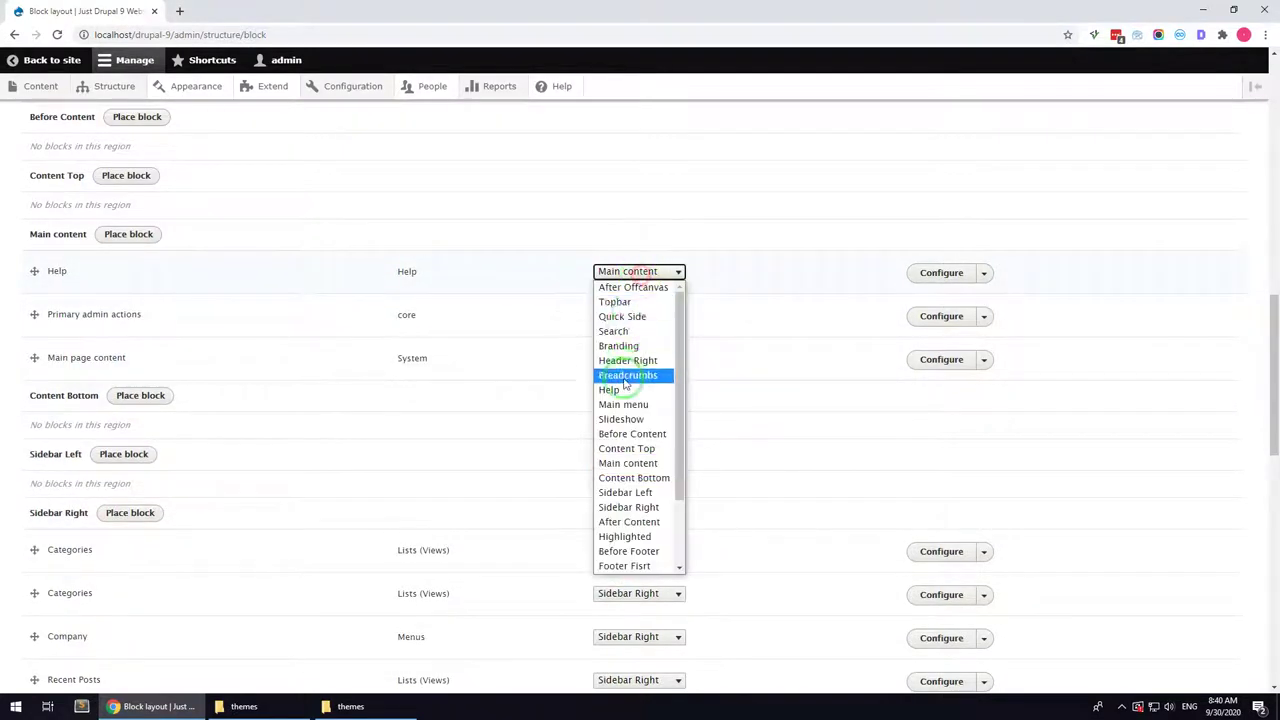
{"action": "scroll", "coordinate": [622, 480], "scroll_direction": "down", "scroll_amount": 2}
{"action": "left_click", "coordinate": [617, 566]}
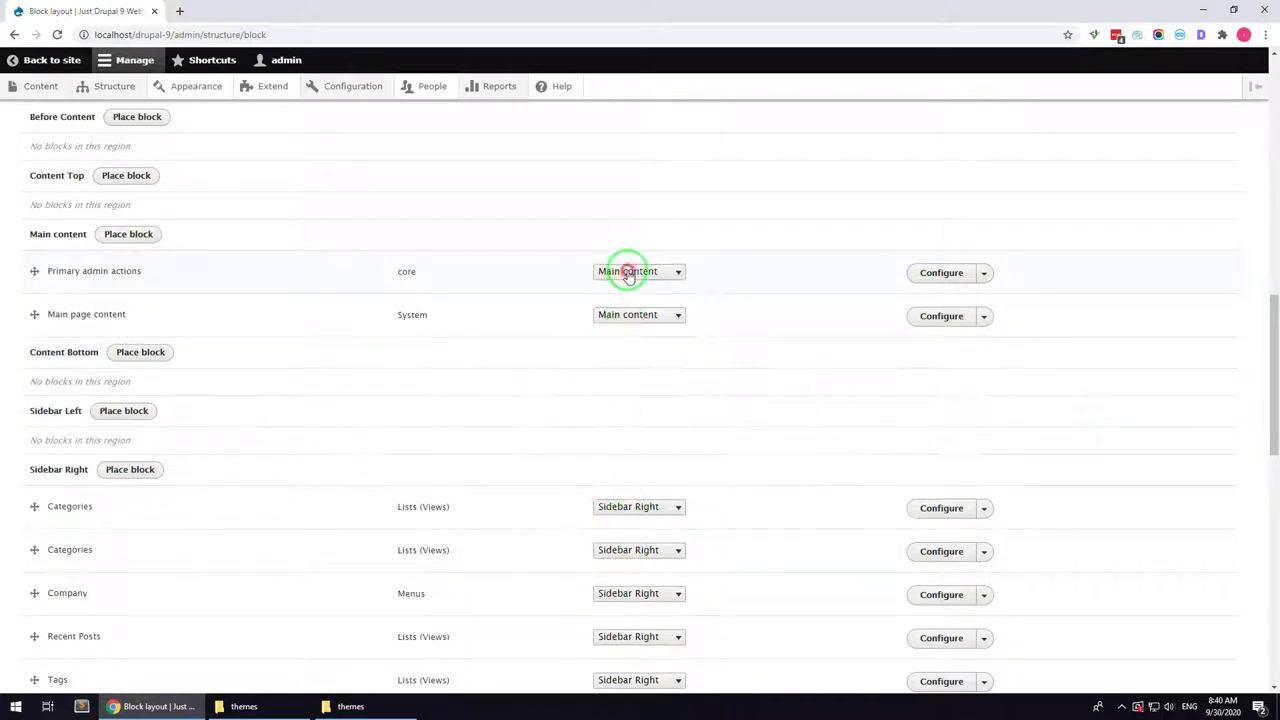
{"action": "left_click", "coordinate": [628, 276]}
{"action": "left_click", "coordinate": [630, 372]}
{"action": "scroll", "coordinate": [530, 385], "scroll_direction": "down", "scroll_amount": 2}
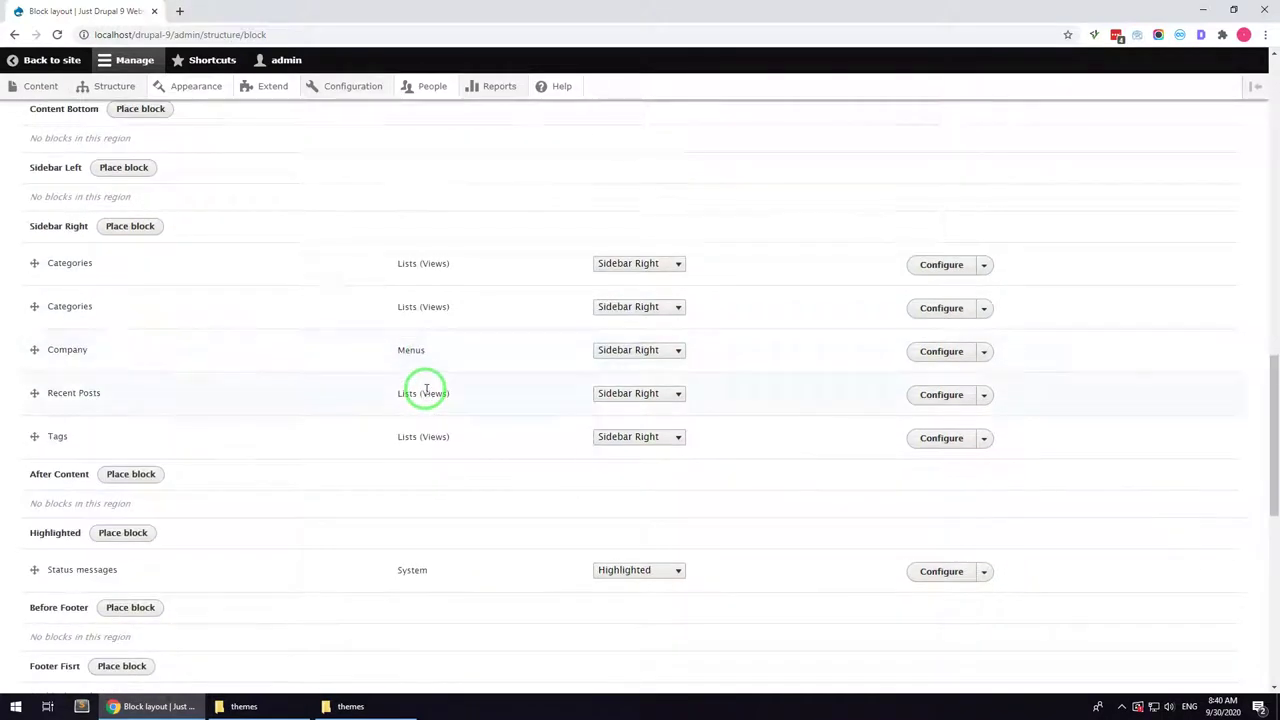
Step: Assign the Status messages block to the Help region and save the block layout
{"action": "scroll", "coordinate": [425, 388], "scroll_direction": "down", "scroll_amount": 2}
{"action": "left_click", "coordinate": [629, 370]}
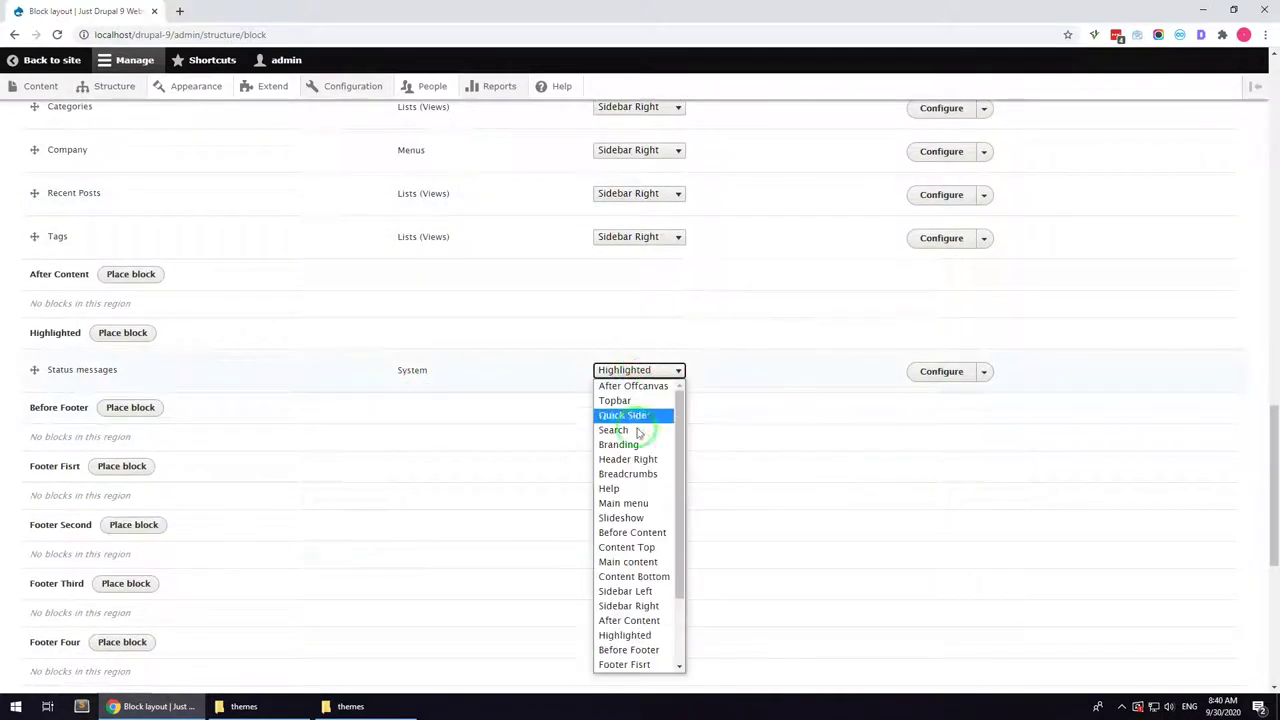
{"action": "left_click", "coordinate": [632, 489]}
{"action": "scroll", "coordinate": [280, 509], "scroll_direction": "down", "scroll_amount": 4}
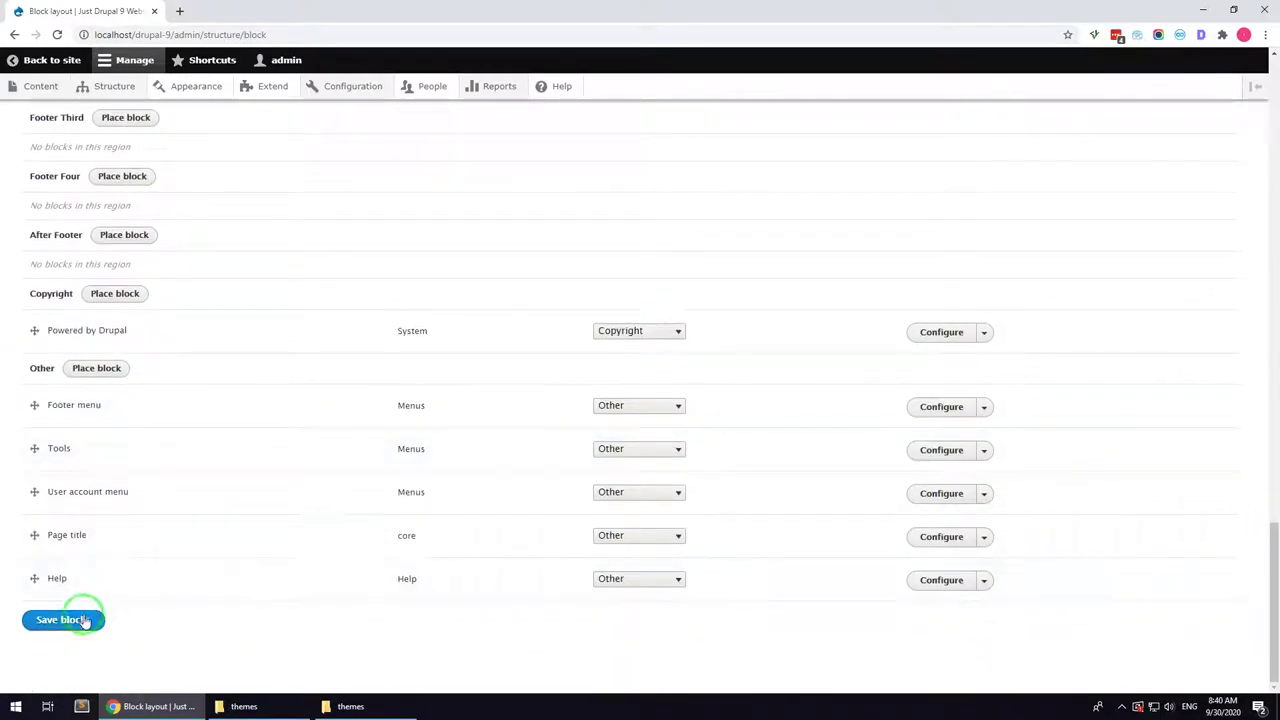
{"action": "left_click", "coordinate": [83, 623]}
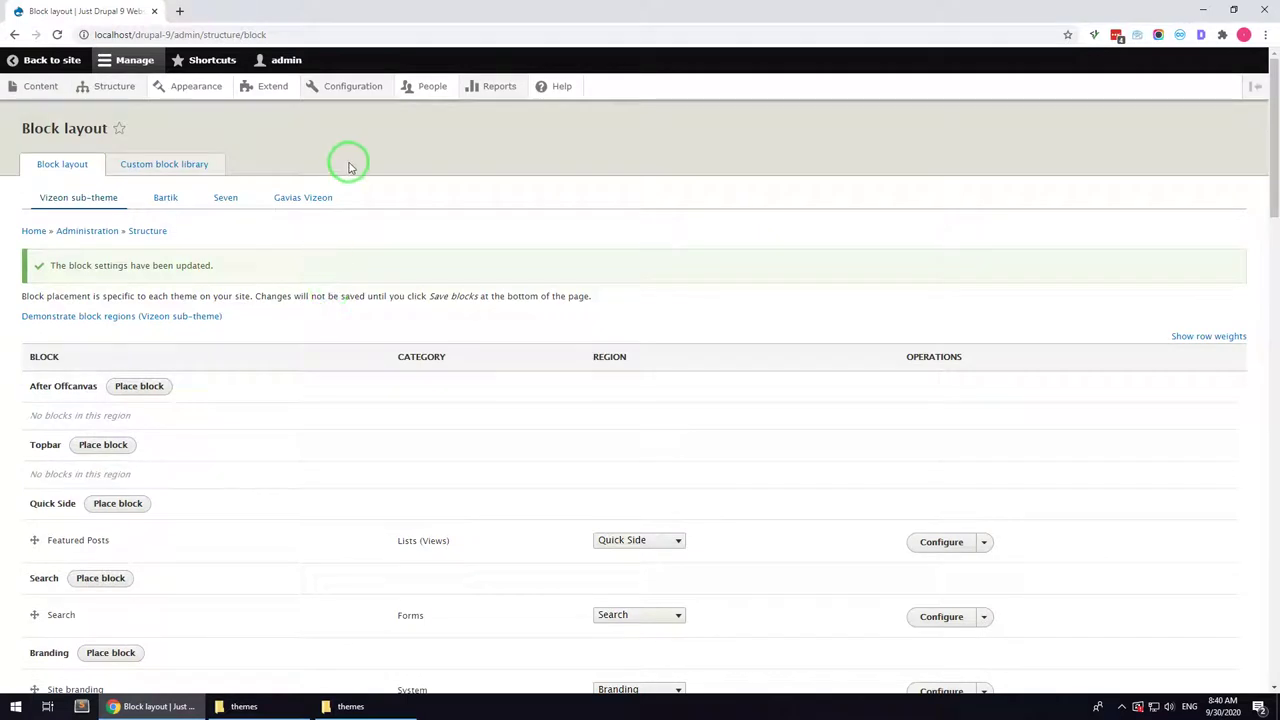
Step: Create a new Basic page content item titled "Home Page"
{"action": "left_click", "coordinate": [38, 86]}
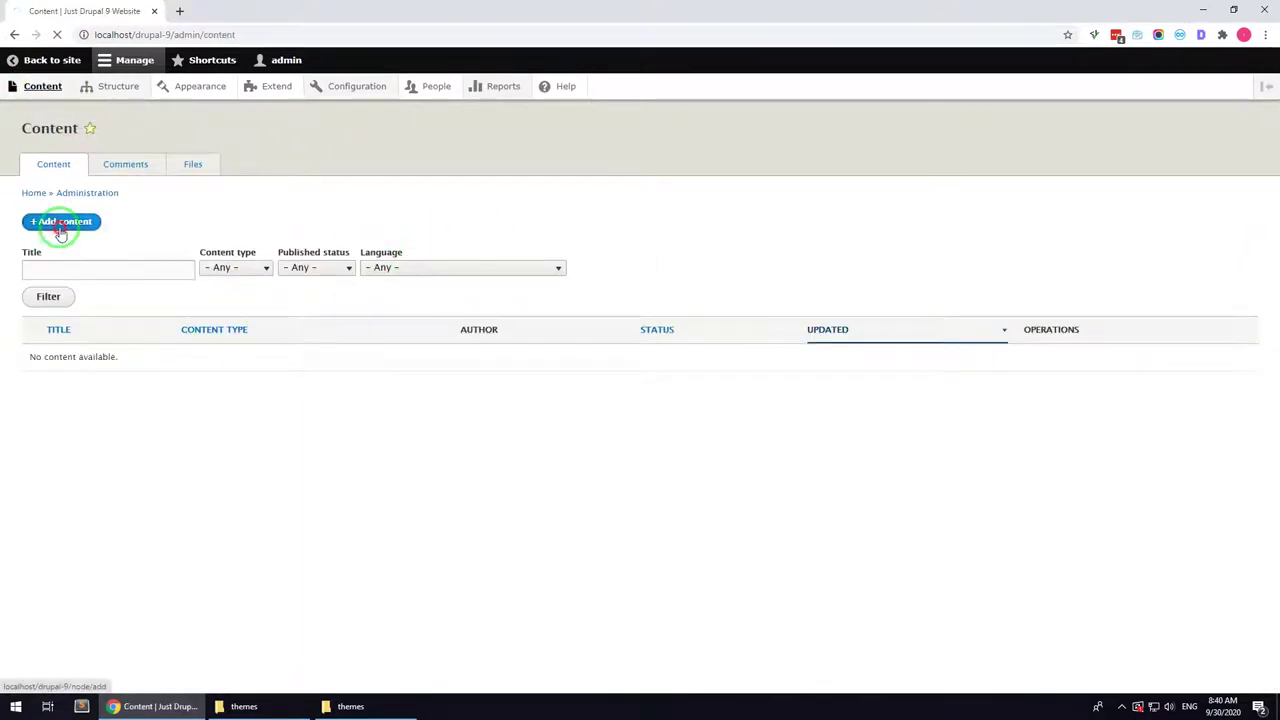
{"action": "left_click", "coordinate": [58, 221]}
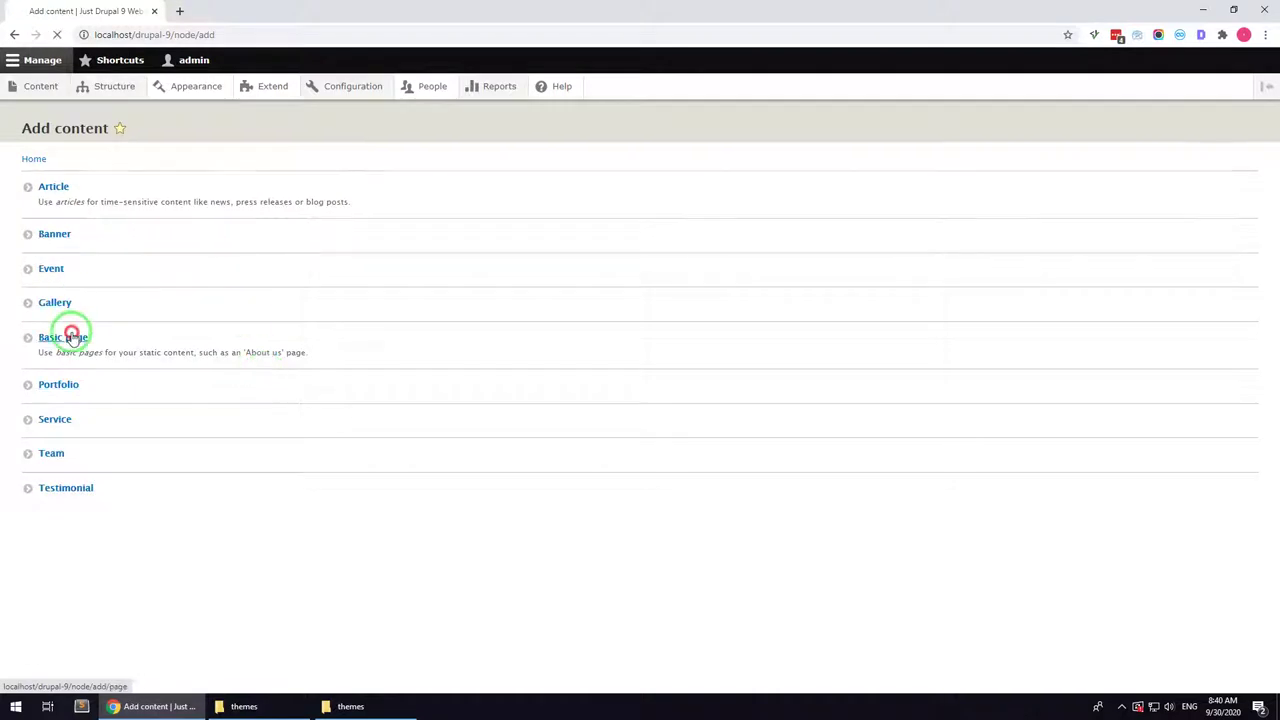
{"action": "left_click", "coordinate": [71, 336]}
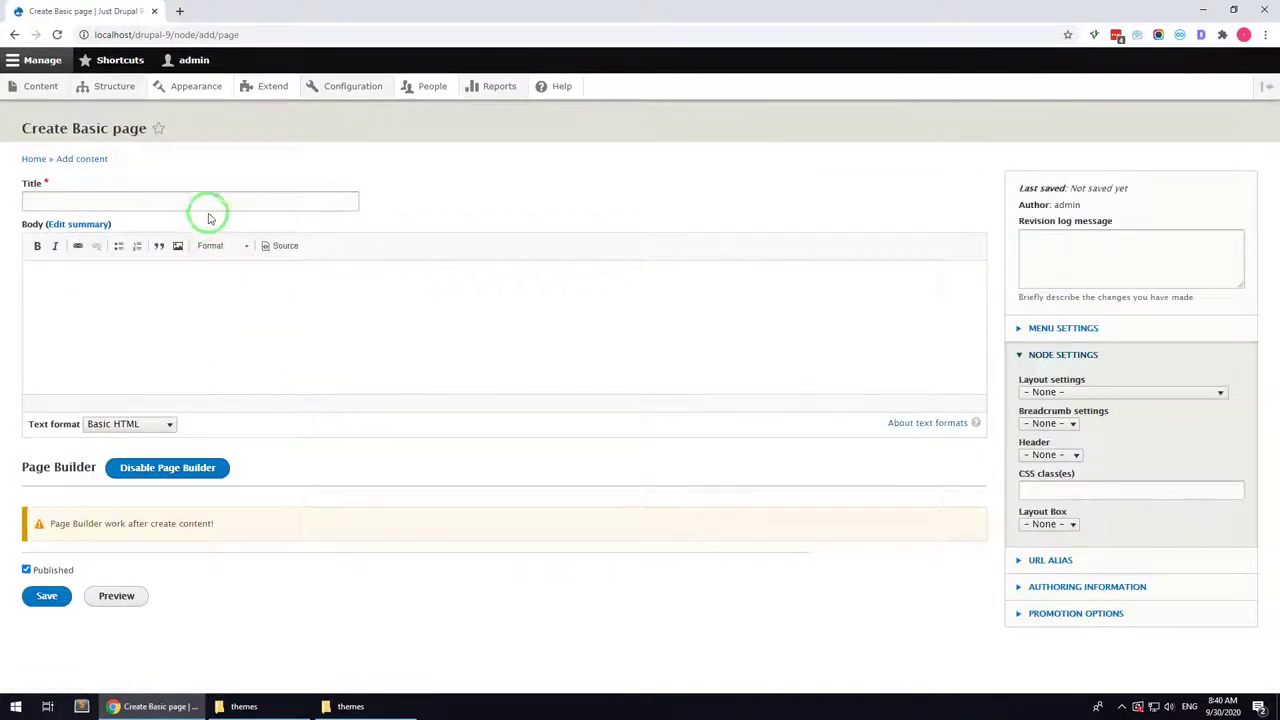
{"action": "left_click", "coordinate": [206, 205]}
{"action": "left_click", "coordinate": [85, 229]}
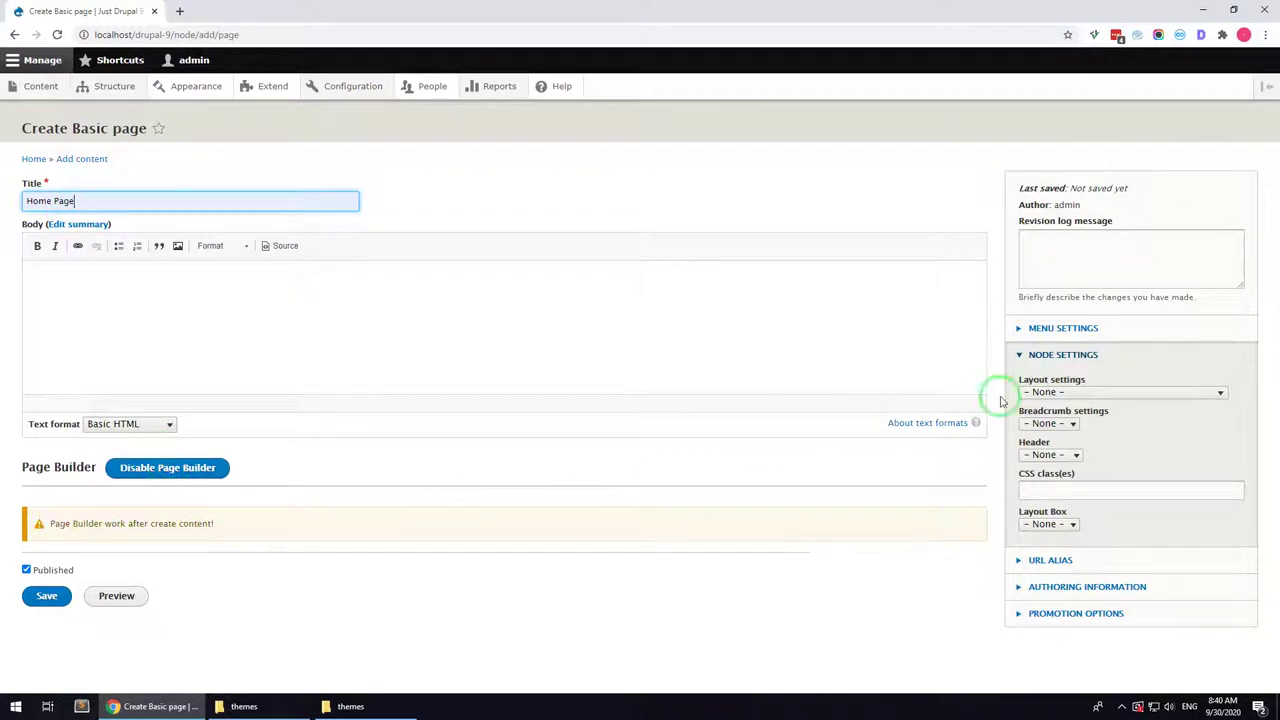
Step: Set the page's layout to "Fullwith no sidebar (use for block builder)", add the CSS class hidden-title, and save the page
{"action": "left_click", "coordinate": [1056, 393]}
{"action": "left_click", "coordinate": [1063, 421]}
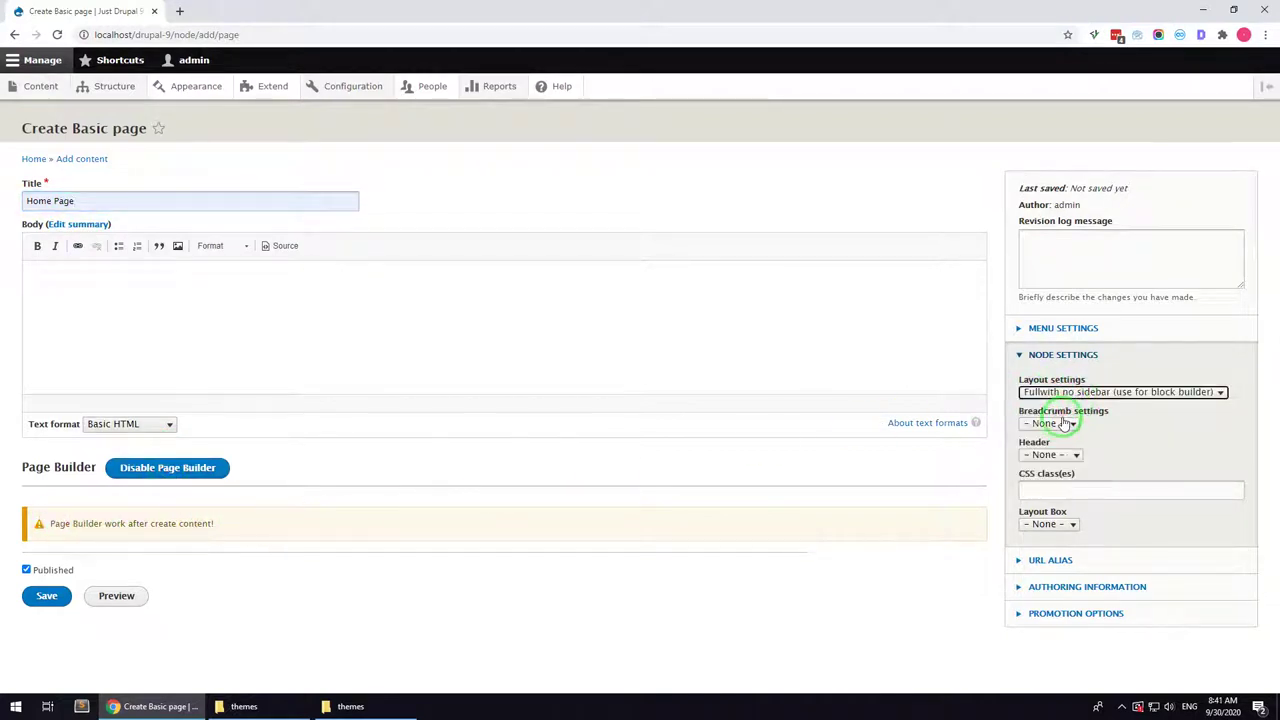
{"action": "left_click", "coordinate": [1054, 490]}
{"action": "left_click", "coordinate": [1050, 518]}
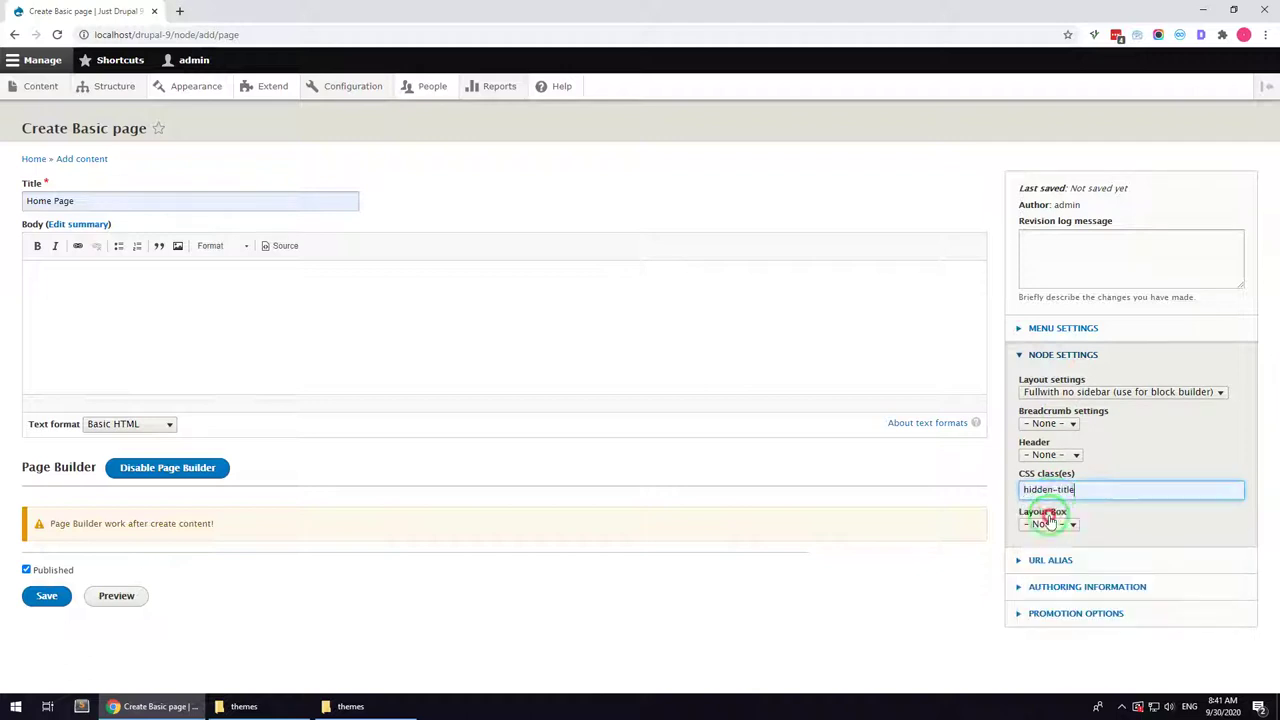
{"action": "left_click", "coordinate": [45, 596]}
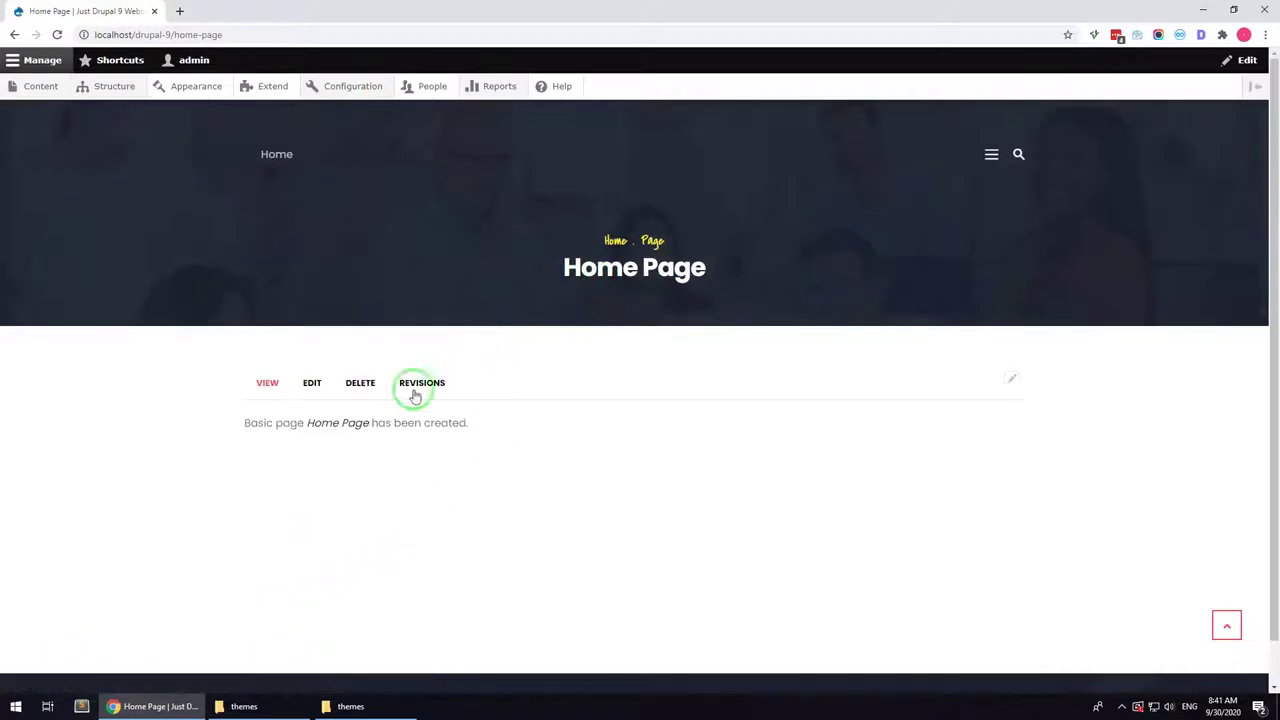
Step: Open the Home Page for editing and start a Page Builder import
{"action": "left_click", "coordinate": [312, 384]}
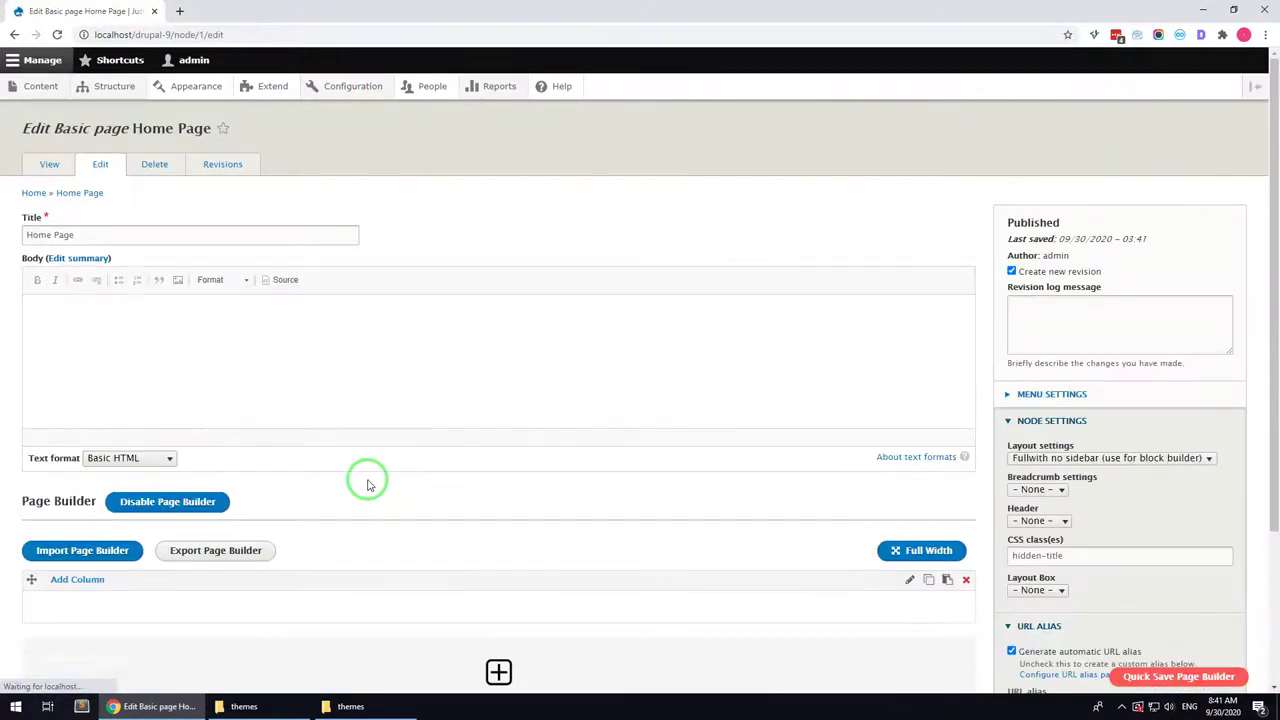
{"action": "scroll", "coordinate": [368, 485], "scroll_direction": "down", "scroll_amount": 2}
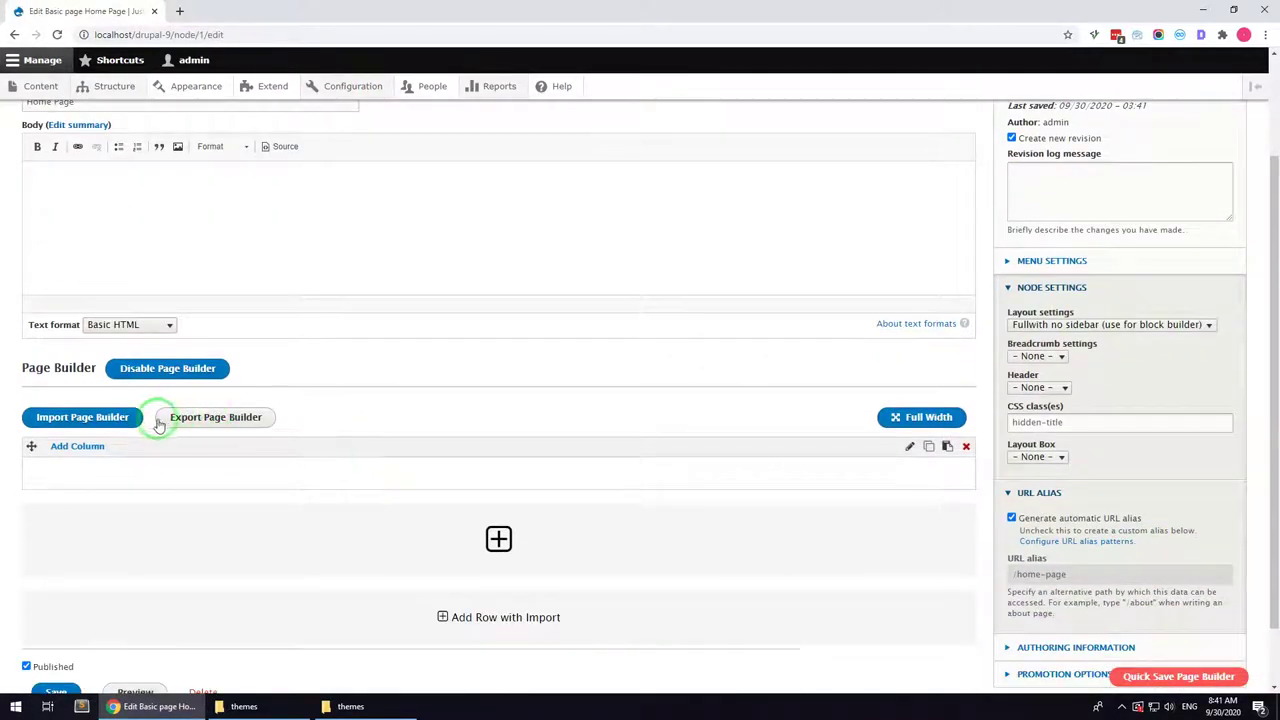
{"action": "left_click", "coordinate": [105, 418]}
Step: Switch to File Explorer and extract export_pagebuilder_files.zip from the Vizeon theme package into its own export_pagebuilder_files folder
{"action": "left_click", "coordinate": [293, 708]}
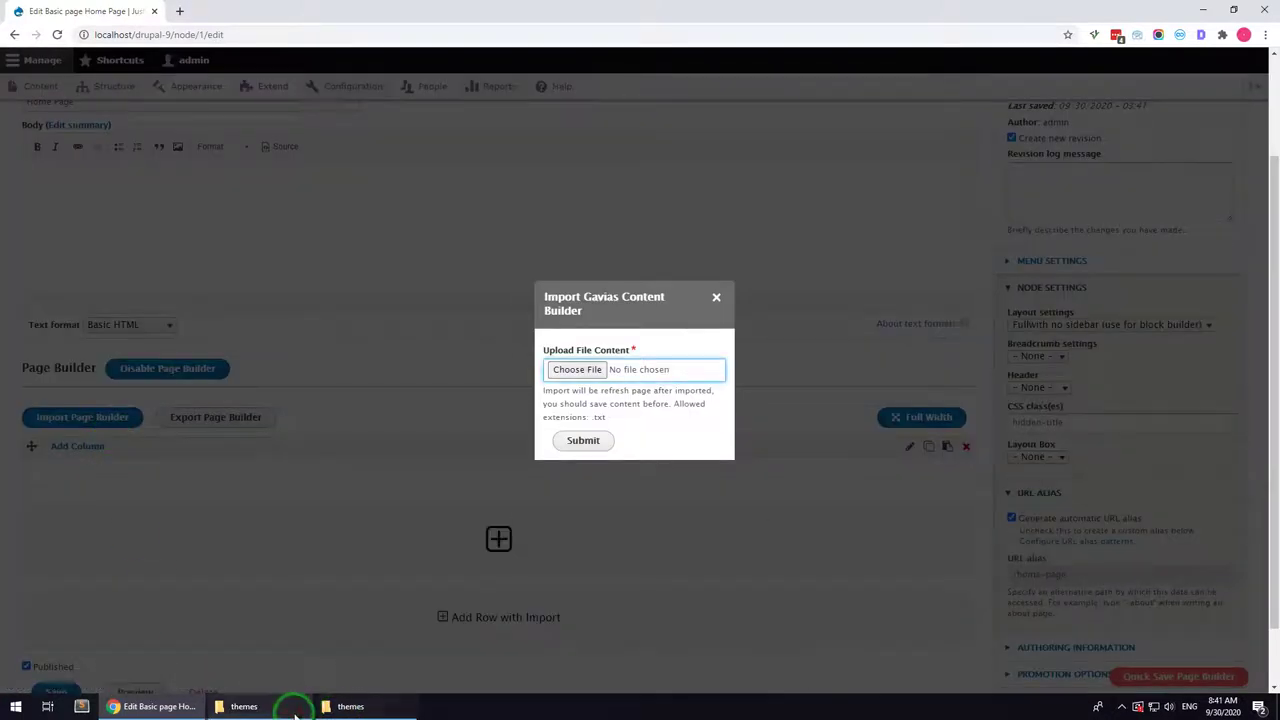
{"action": "left_click", "coordinate": [288, 708]}
{"action": "left_click", "coordinate": [347, 707]}
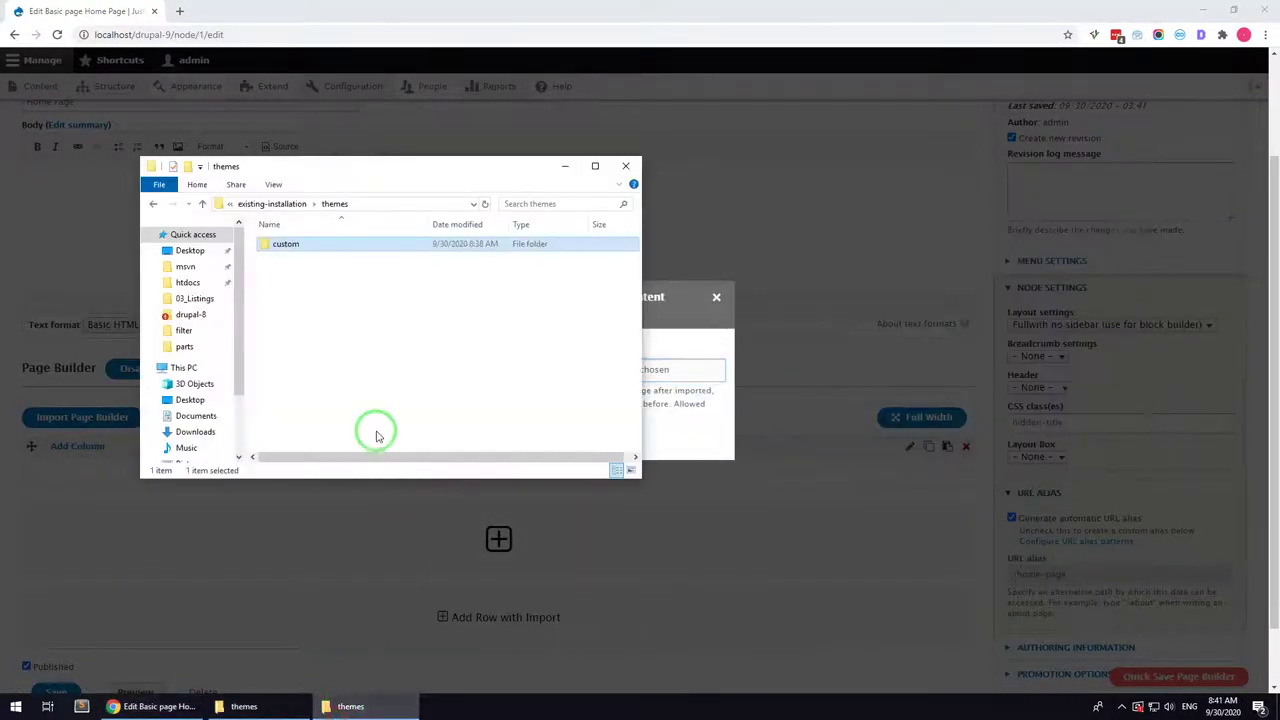
{"action": "left_click", "coordinate": [283, 206]}
{"action": "left_click", "coordinate": [318, 206]}
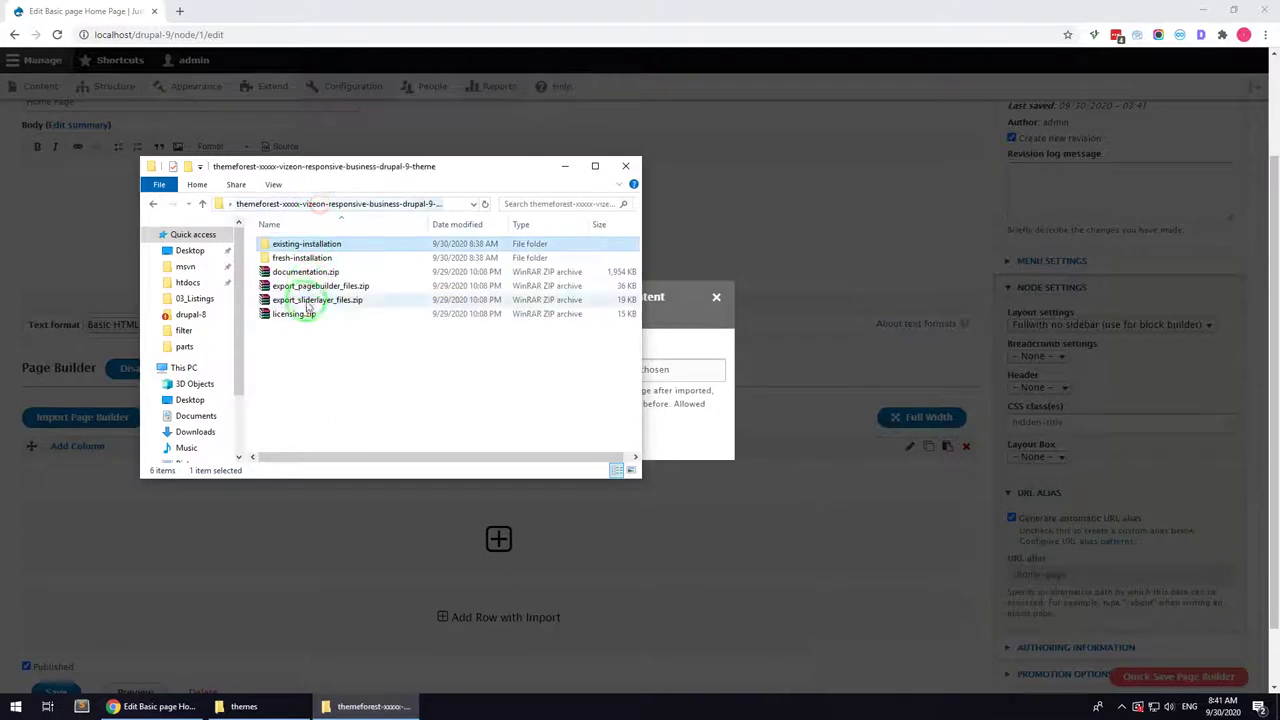
{"action": "left_click", "coordinate": [316, 288]}
{"action": "right_click", "coordinate": [316, 288]}
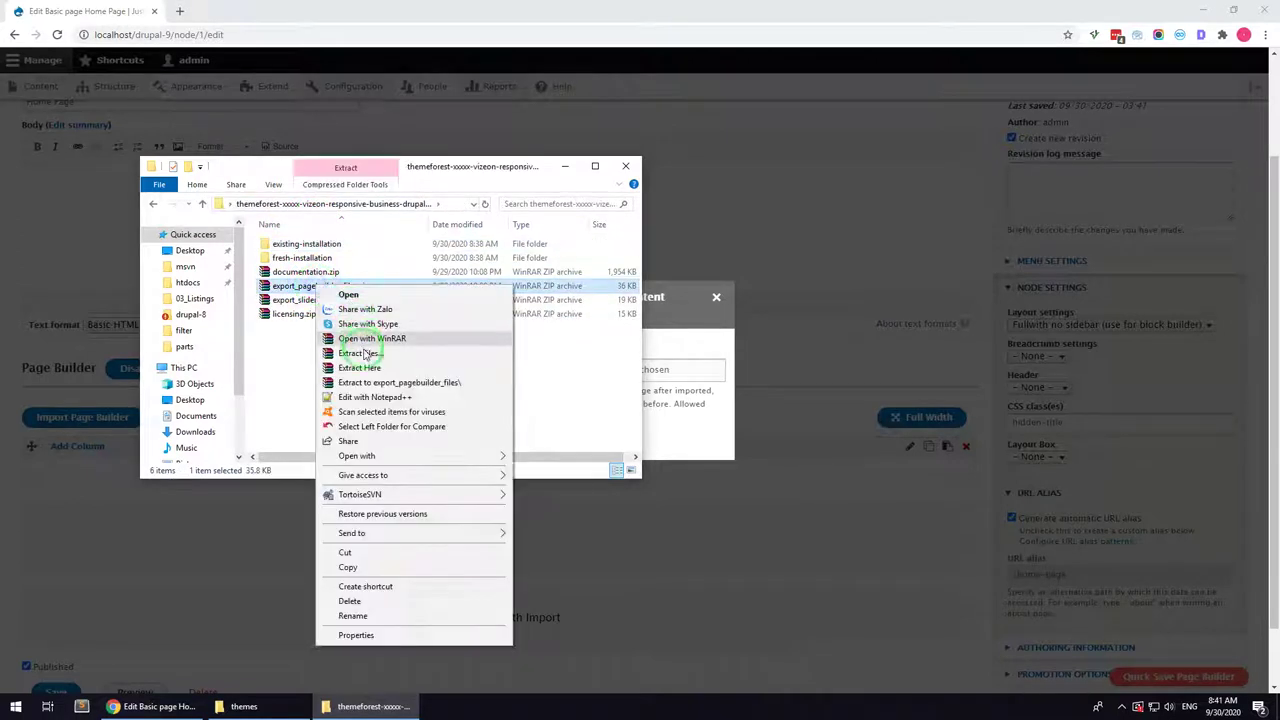
{"action": "left_click", "coordinate": [364, 383]}
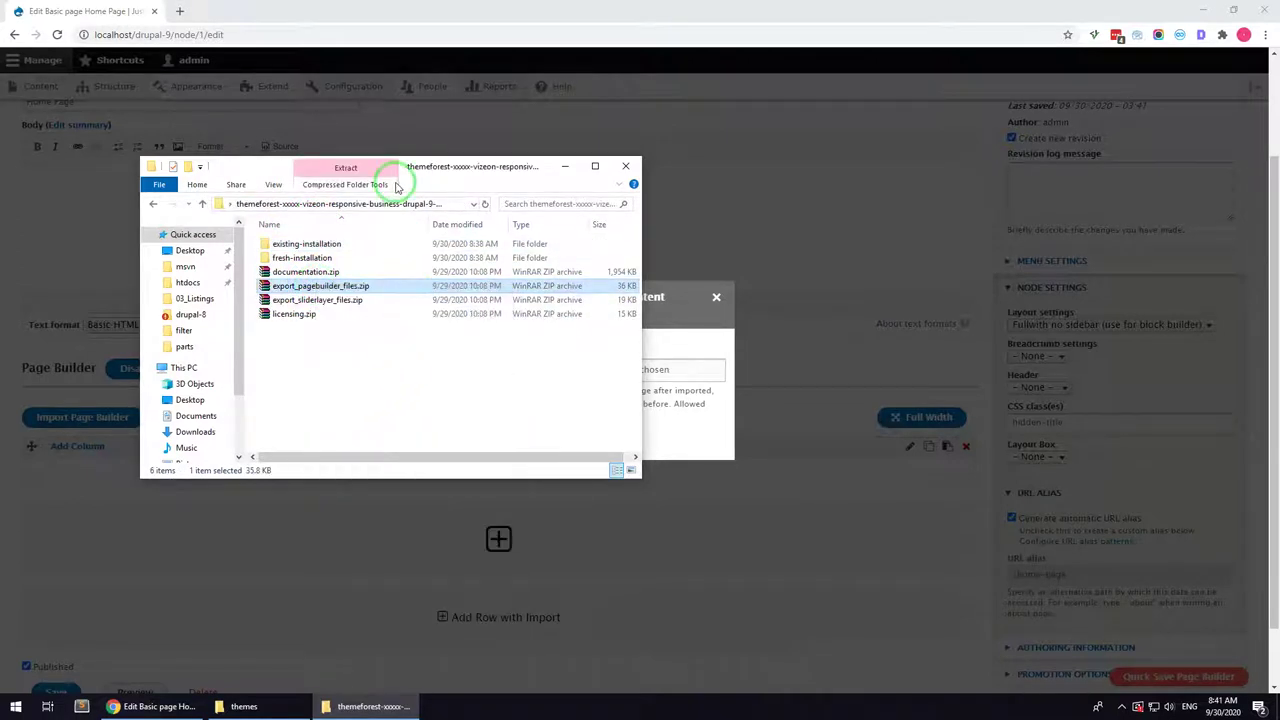
Step: Import home-1.txt from the extracted export_pagebuilder_files folder into the Home Page's Page Builder
{"action": "double_click", "coordinate": [325, 258]}
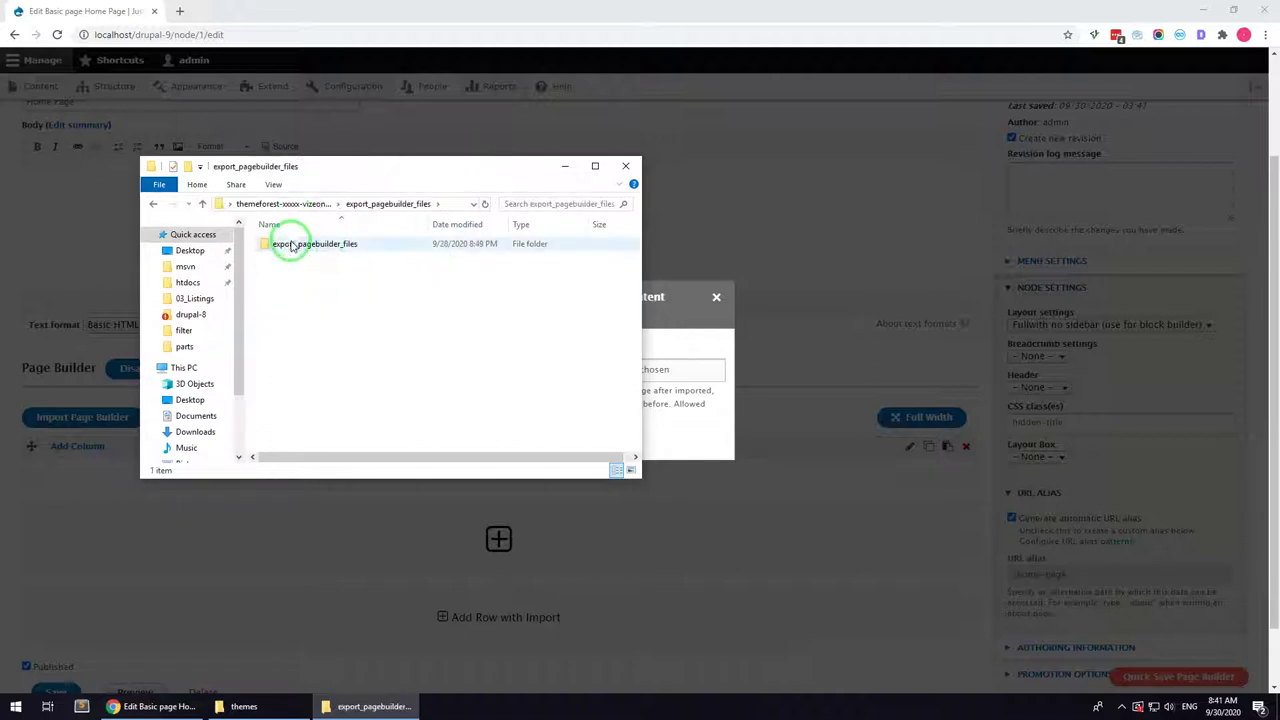
{"action": "double_click", "coordinate": [291, 246]}
{"action": "left_click_drag", "start_coordinate": [357, 166], "coordinate": [343, 167]}
{"action": "scroll", "coordinate": [227, 289], "scroll_direction": "down", "scroll_amount": 3}
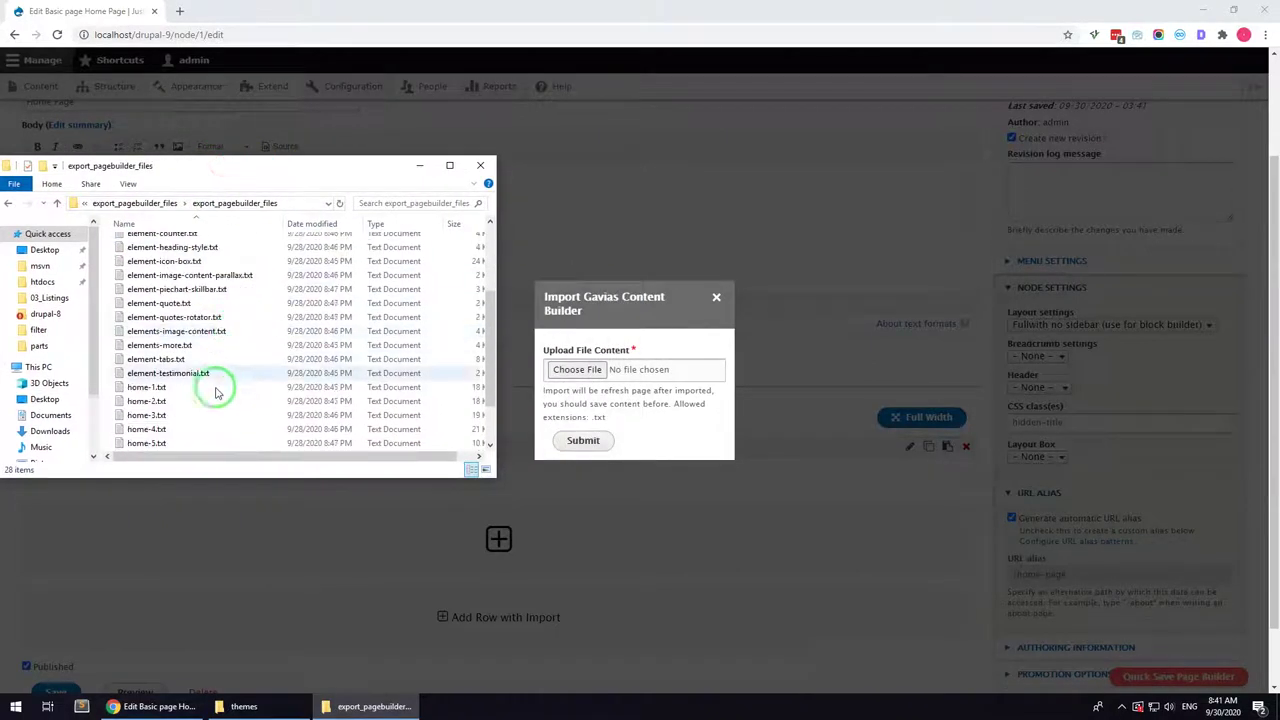
{"action": "left_click_drag", "start_coordinate": [160, 388], "coordinate": [565, 372]}
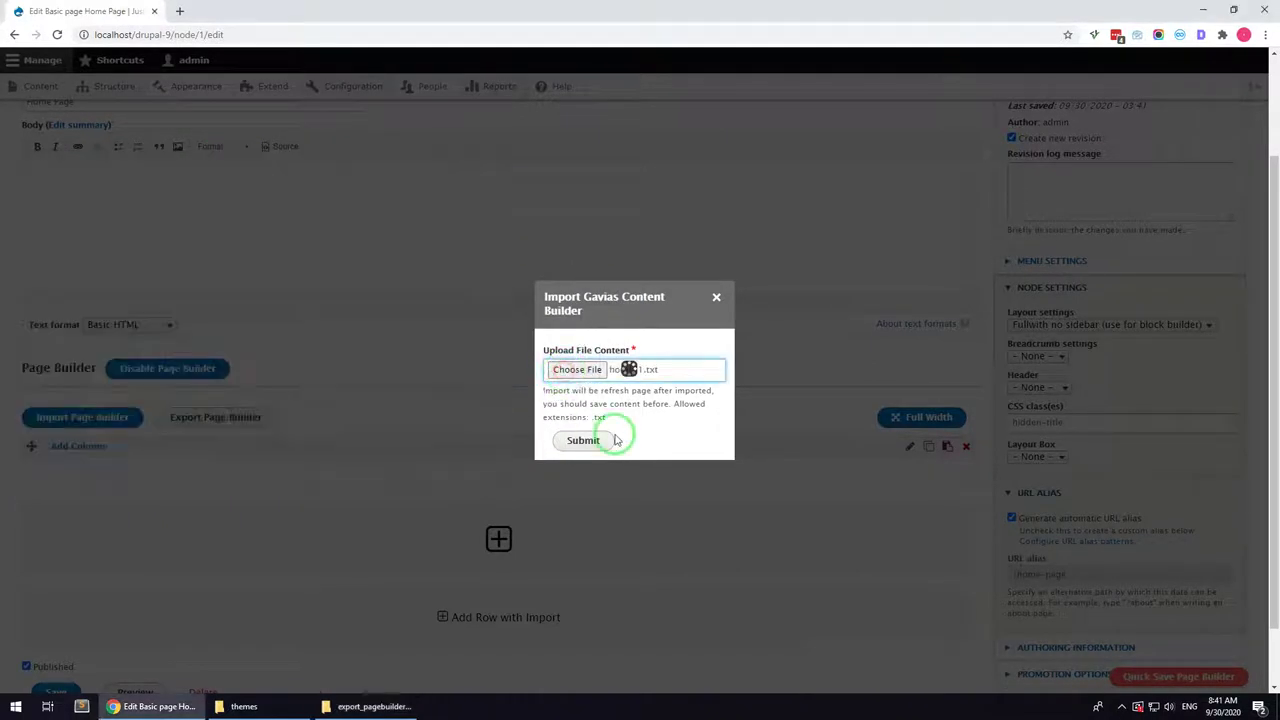
{"action": "left_click", "coordinate": [597, 440]}
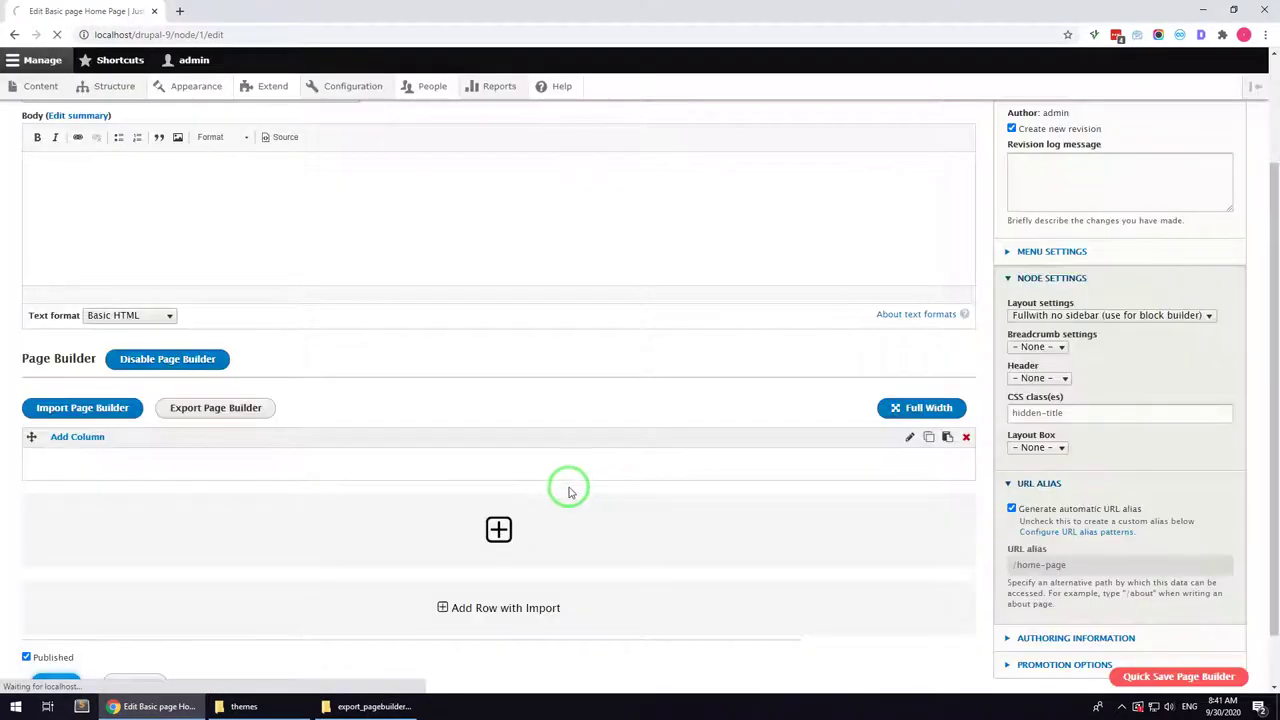
Step: Save the Home Page with the imported Page Builder rows
{"action": "scroll", "coordinate": [349, 563], "scroll_direction": "down", "scroll_amount": 3}
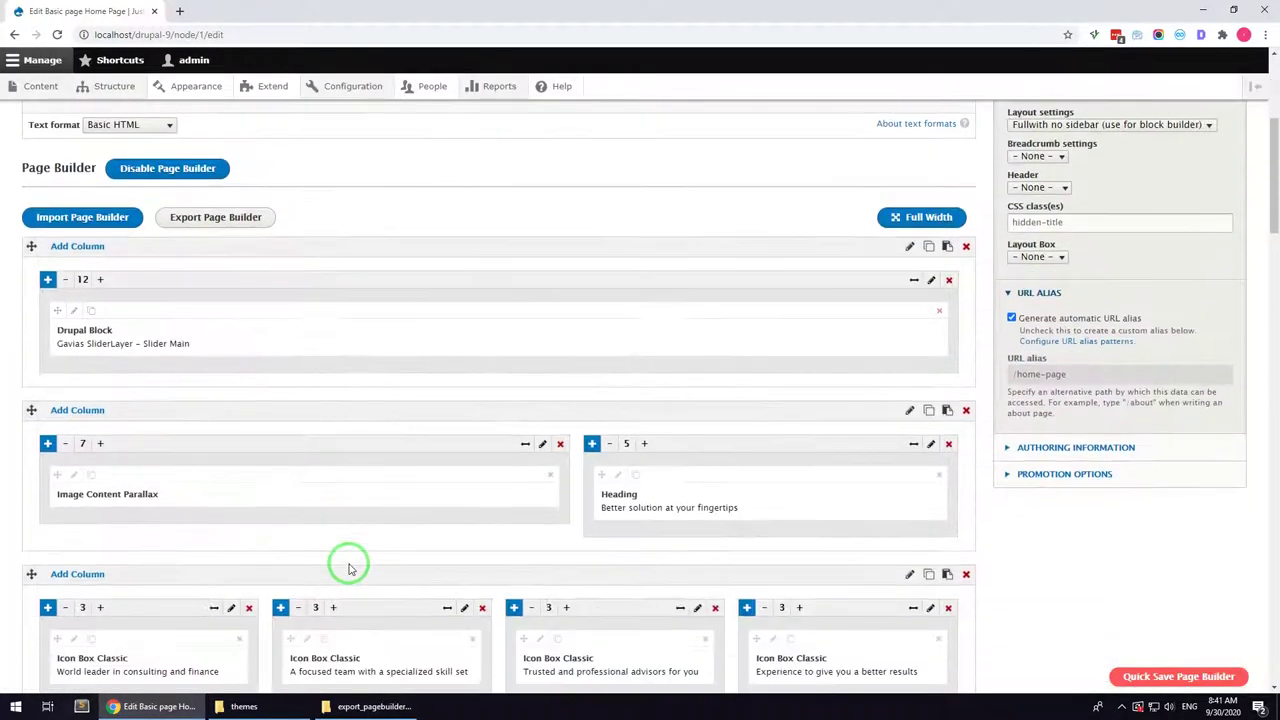
{"action": "scroll", "coordinate": [355, 567], "scroll_direction": "down", "scroll_amount": 15}
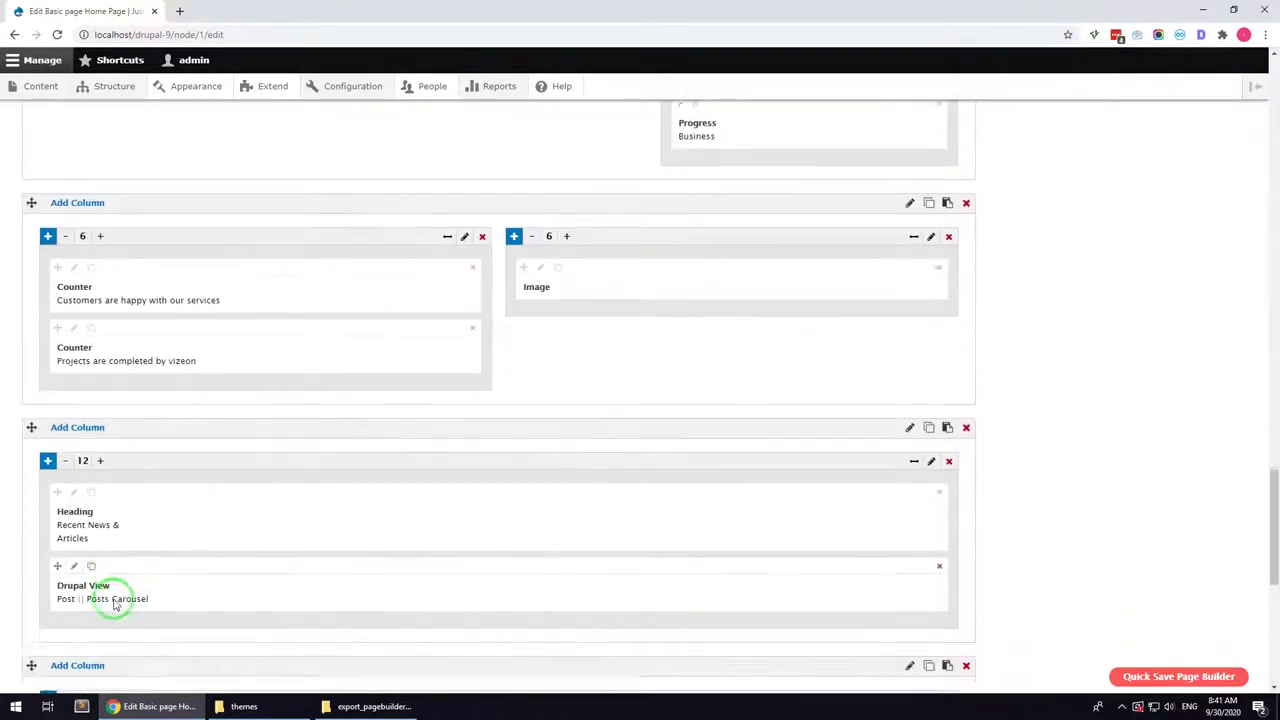
{"action": "scroll", "coordinate": [113, 604], "scroll_direction": "down", "scroll_amount": 5}
{"action": "left_click", "coordinate": [56, 621]}
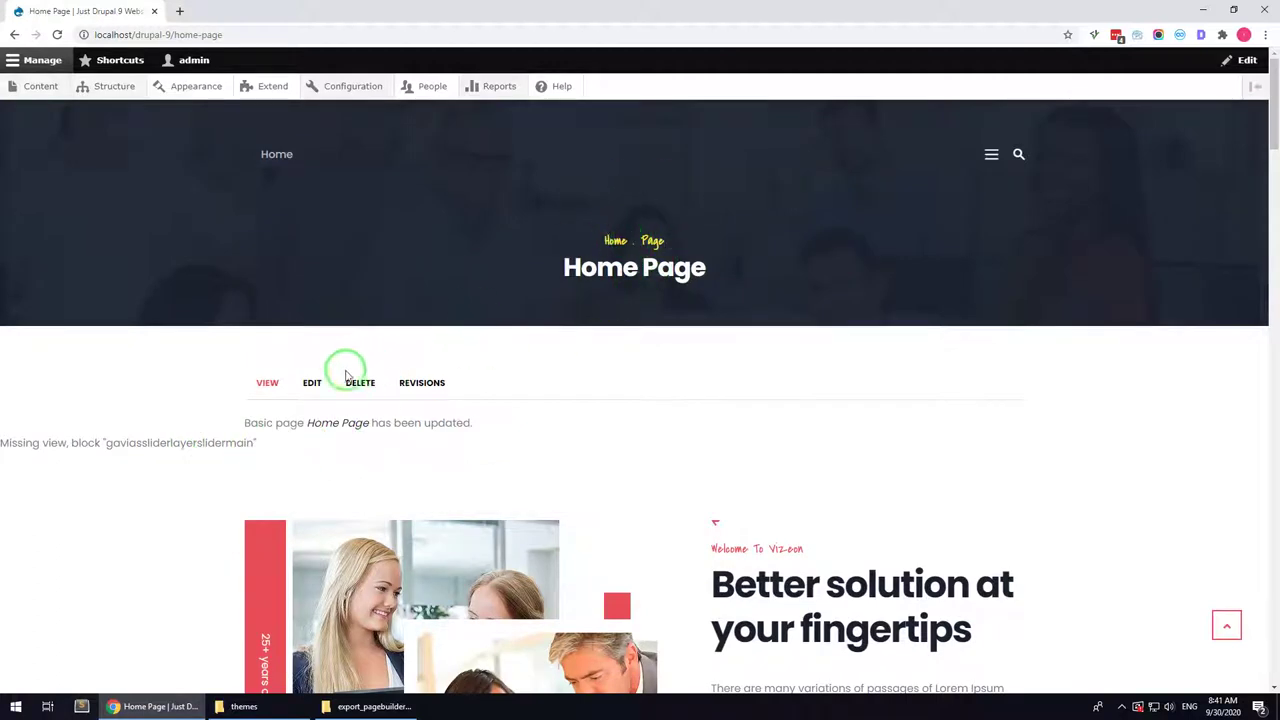
Step: Edit the Home Page, set its Breadcrumb settings to Disable in the node settings, and save the page
{"action": "left_click", "coordinate": [312, 392]}
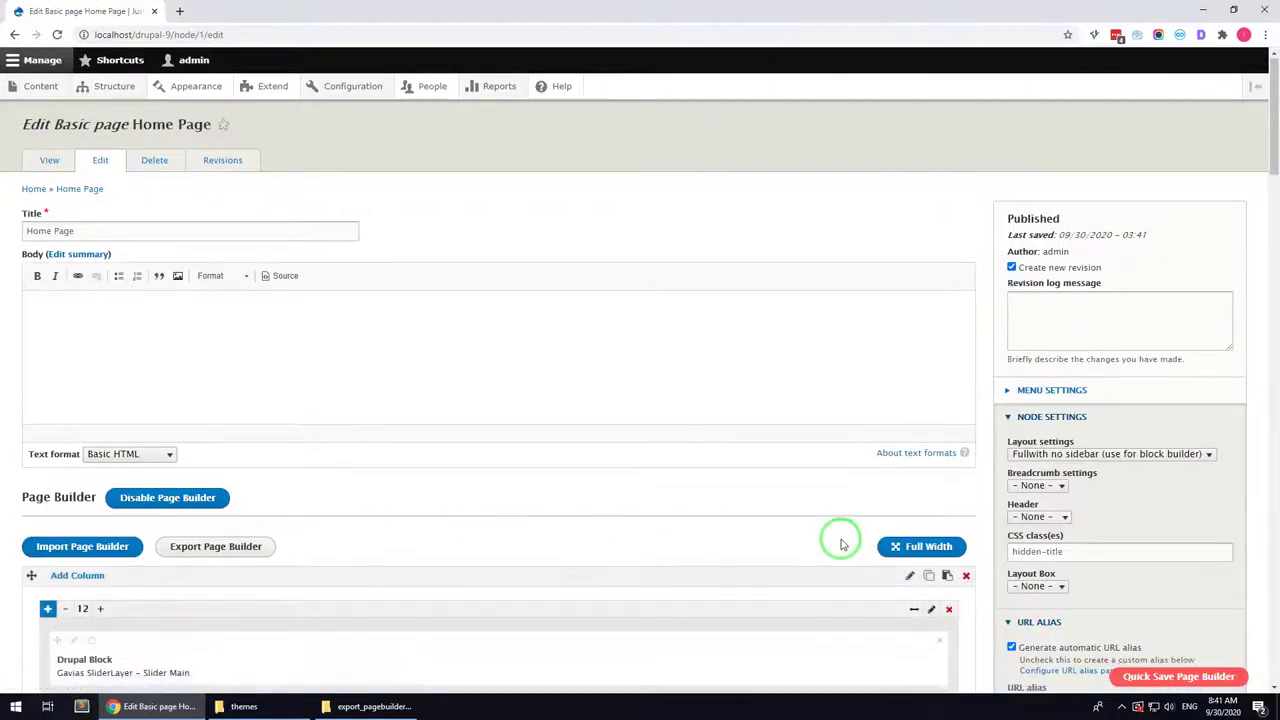
{"action": "scroll", "coordinate": [1085, 365], "scroll_direction": "down", "scroll_amount": 2}
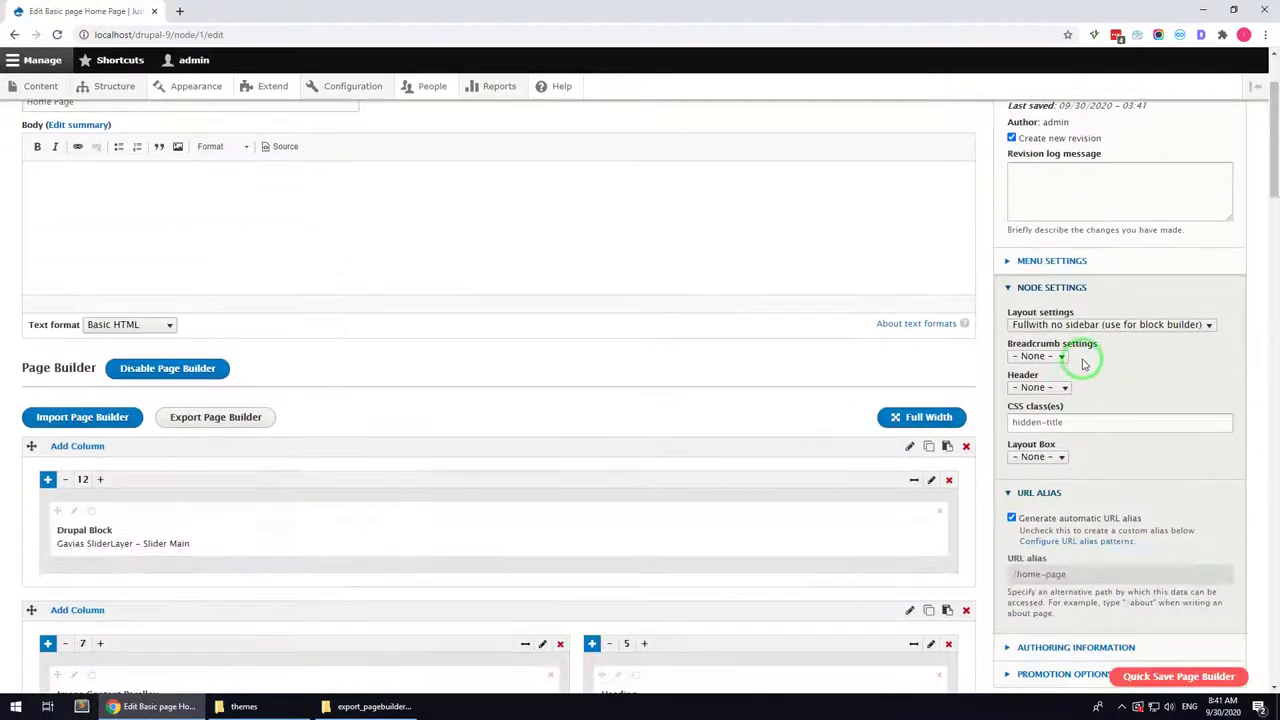
{"action": "left_click", "coordinate": [1030, 400]}
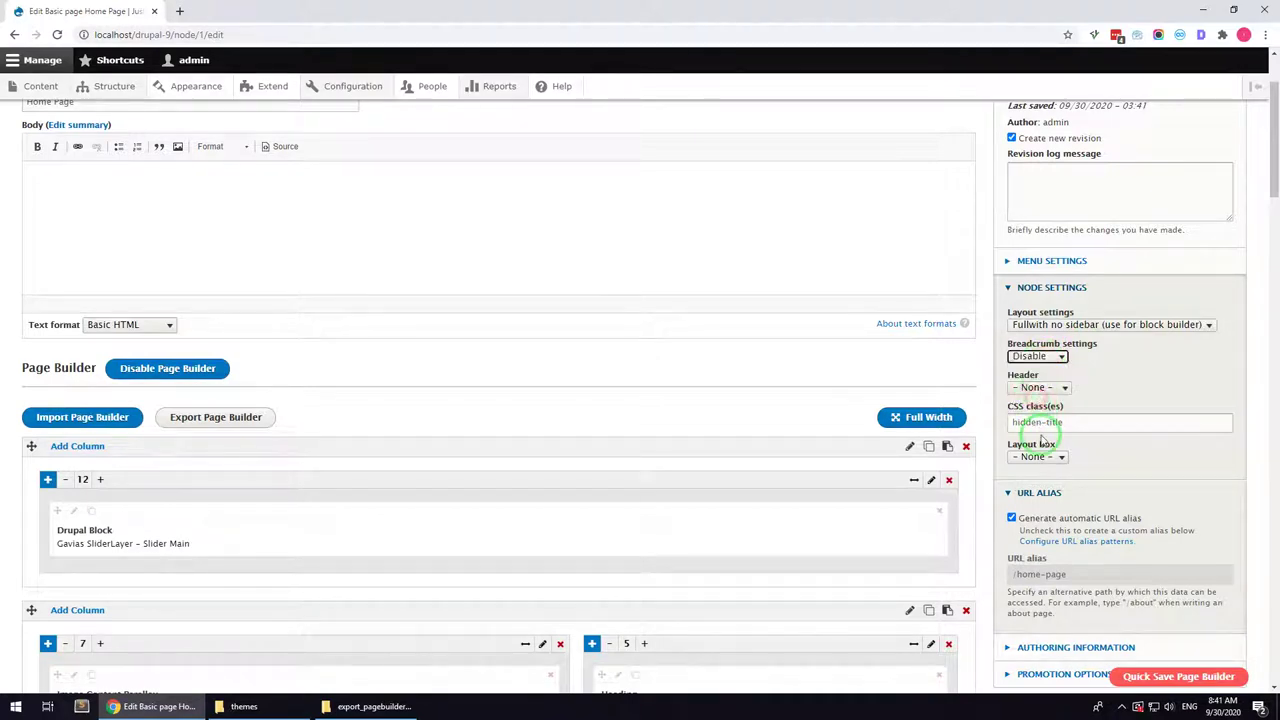
{"action": "left_click", "coordinate": [189, 34]}
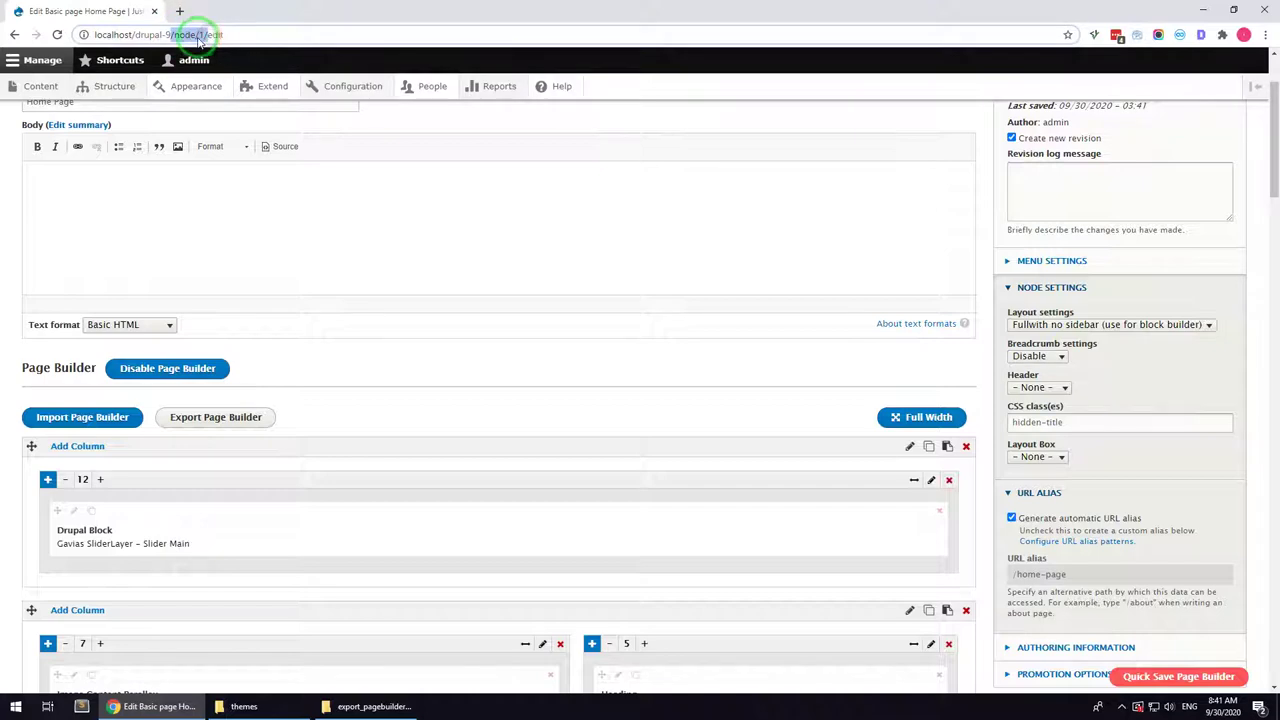
{"action": "scroll", "coordinate": [206, 371], "scroll_direction": "down", "scroll_amount": 20}
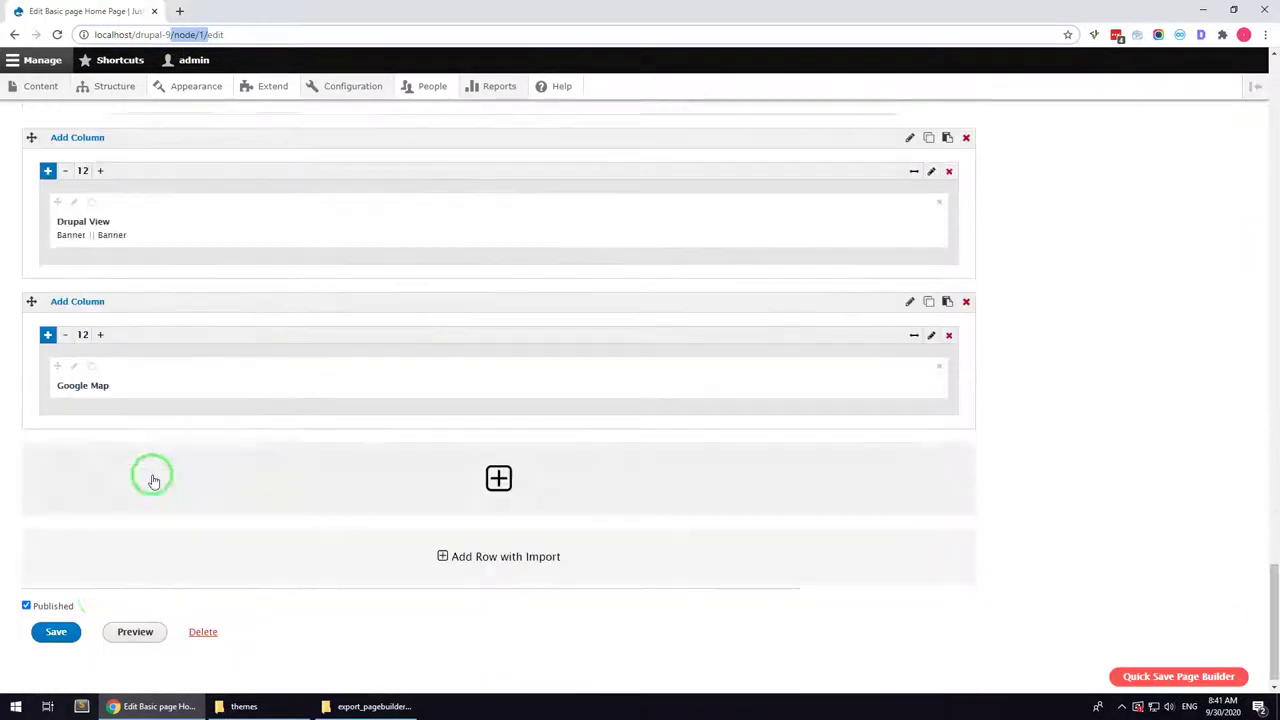
{"action": "left_click", "coordinate": [55, 619]}
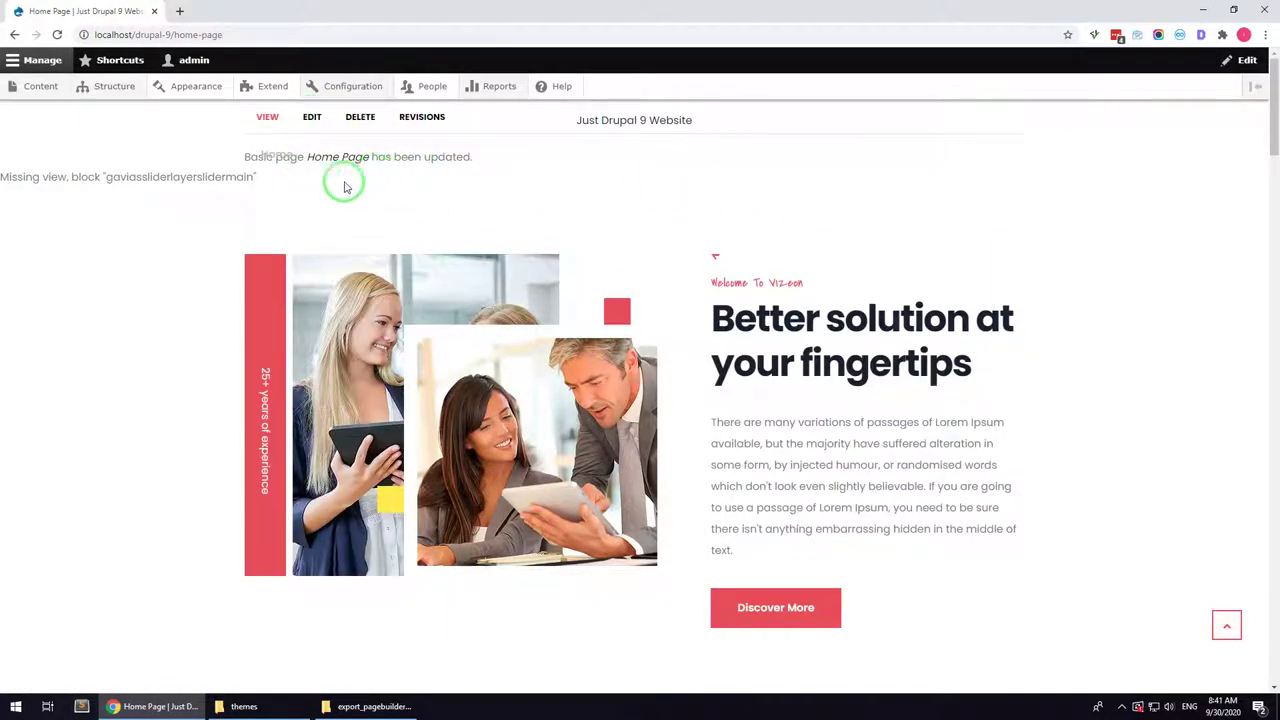
Step: Create a Gavias Slider Layer group titled "Slider main"
{"action": "left_click", "coordinate": [16, 35]}
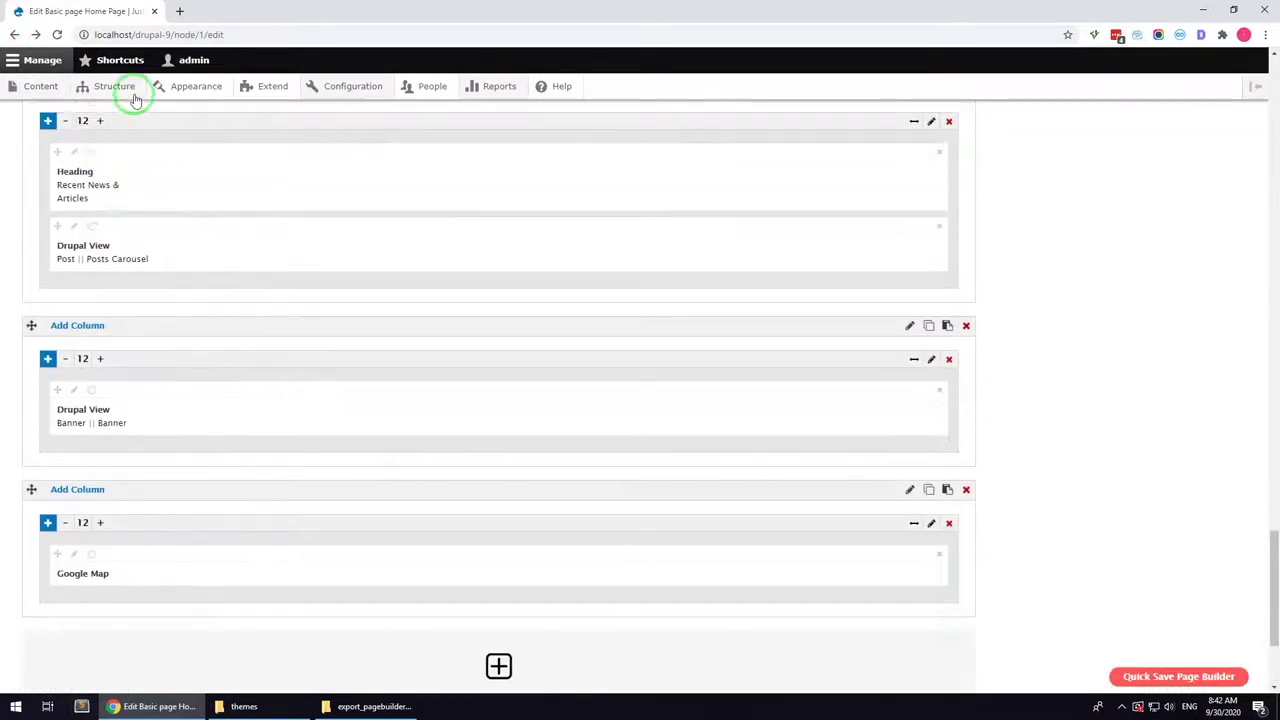
{"action": "mouse_move", "coordinate": [126, 90]}
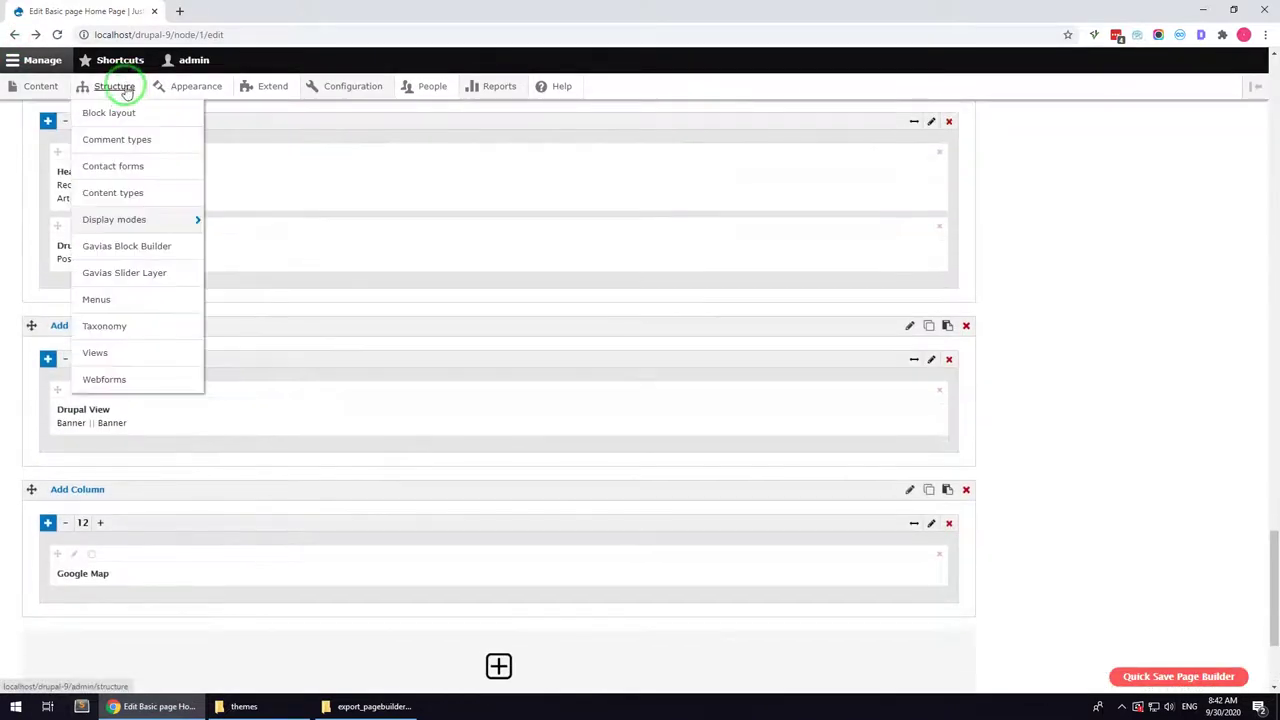
{"action": "left_click", "coordinate": [133, 278]}
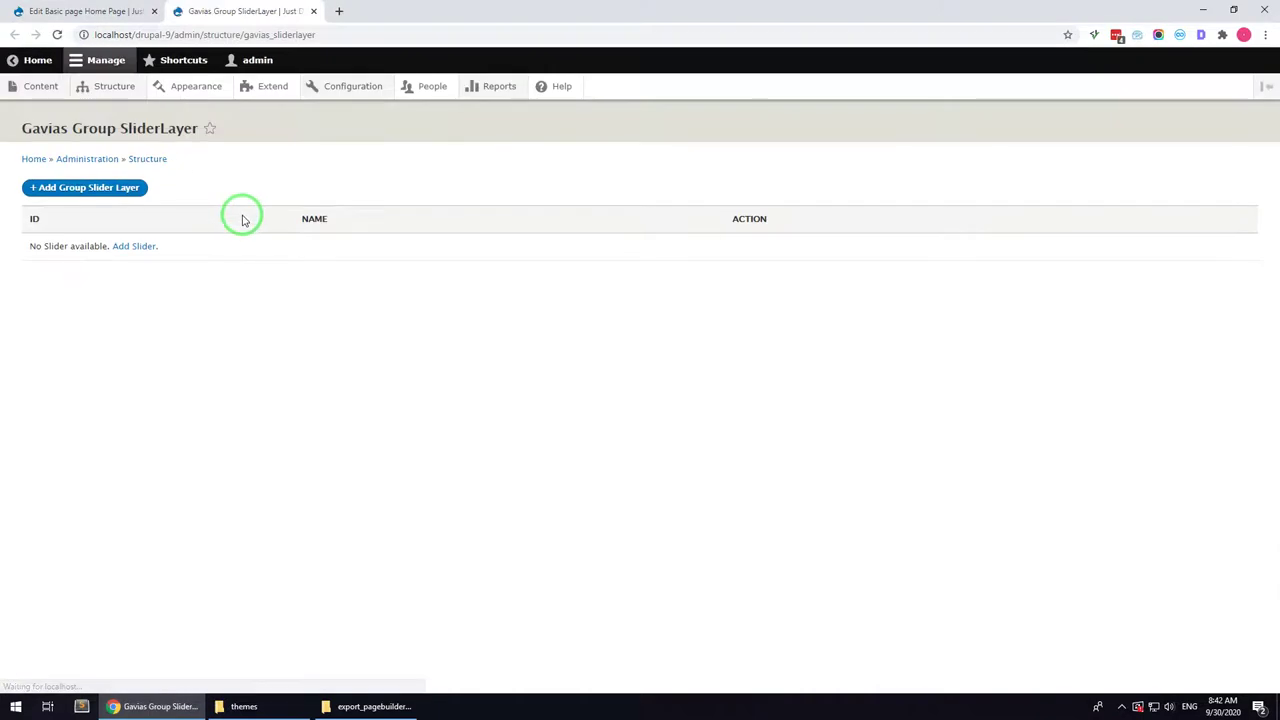
{"action": "left_click", "coordinate": [138, 246]}
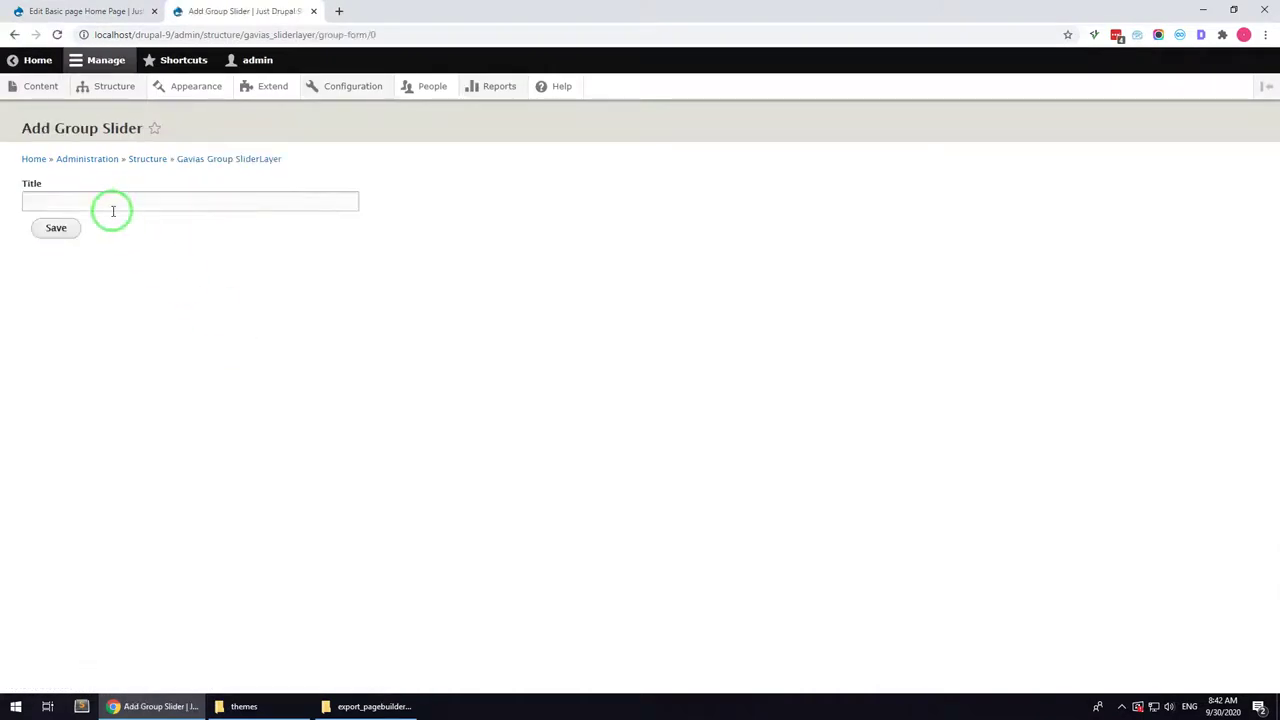
{"action": "left_click", "coordinate": [111, 204]}
{"action": "left_click", "coordinate": [89, 229]}
{"action": "left_click", "coordinate": [57, 227]}
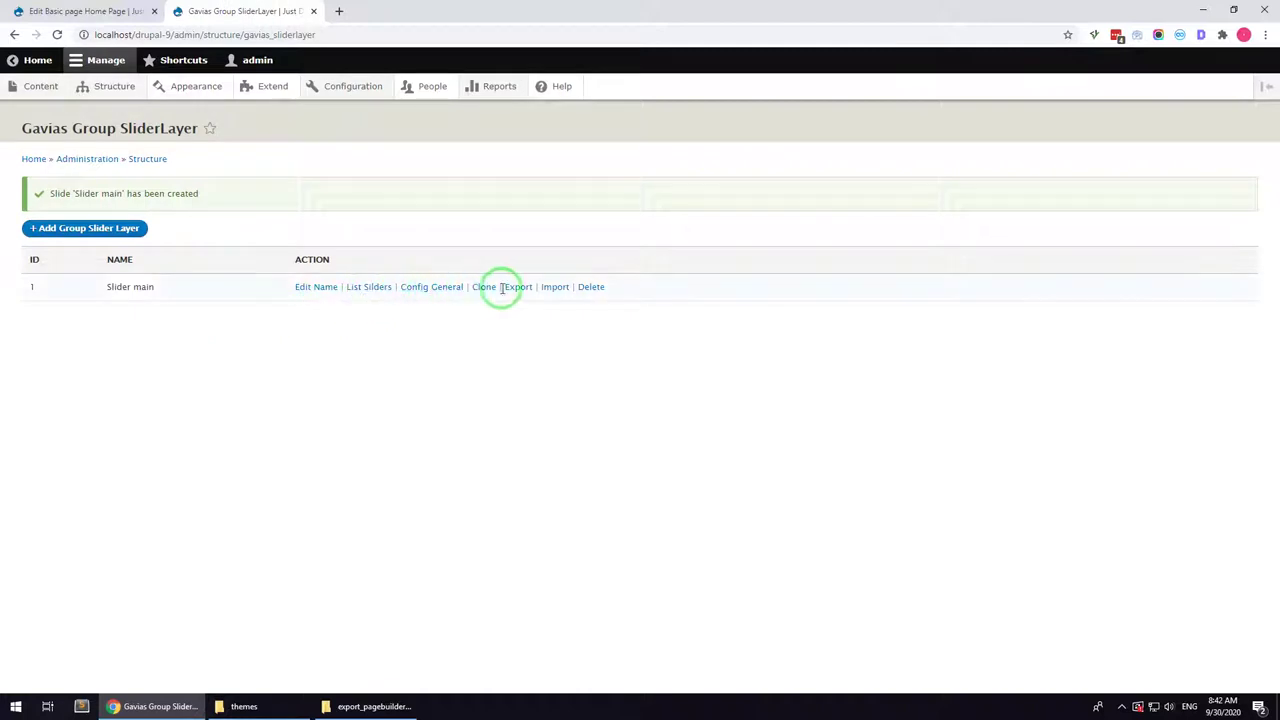
Step: Open the import form for the Slider main group, and extract export_sliderlayer_files.zip from the theme package in File Explorer into its own folder
{"action": "left_click", "coordinate": [554, 287]}
{"action": "left_click", "coordinate": [371, 706]}
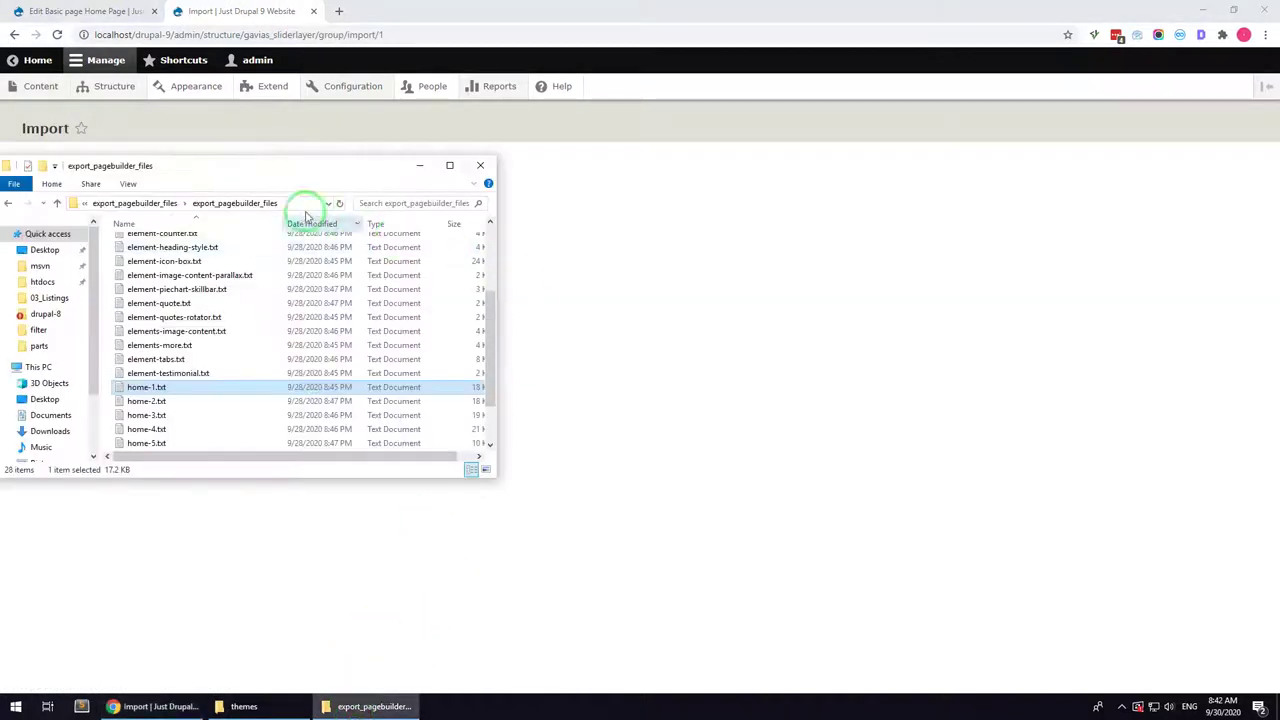
{"action": "left_click", "coordinate": [155, 203]}
{"action": "left_click", "coordinate": [176, 204]}
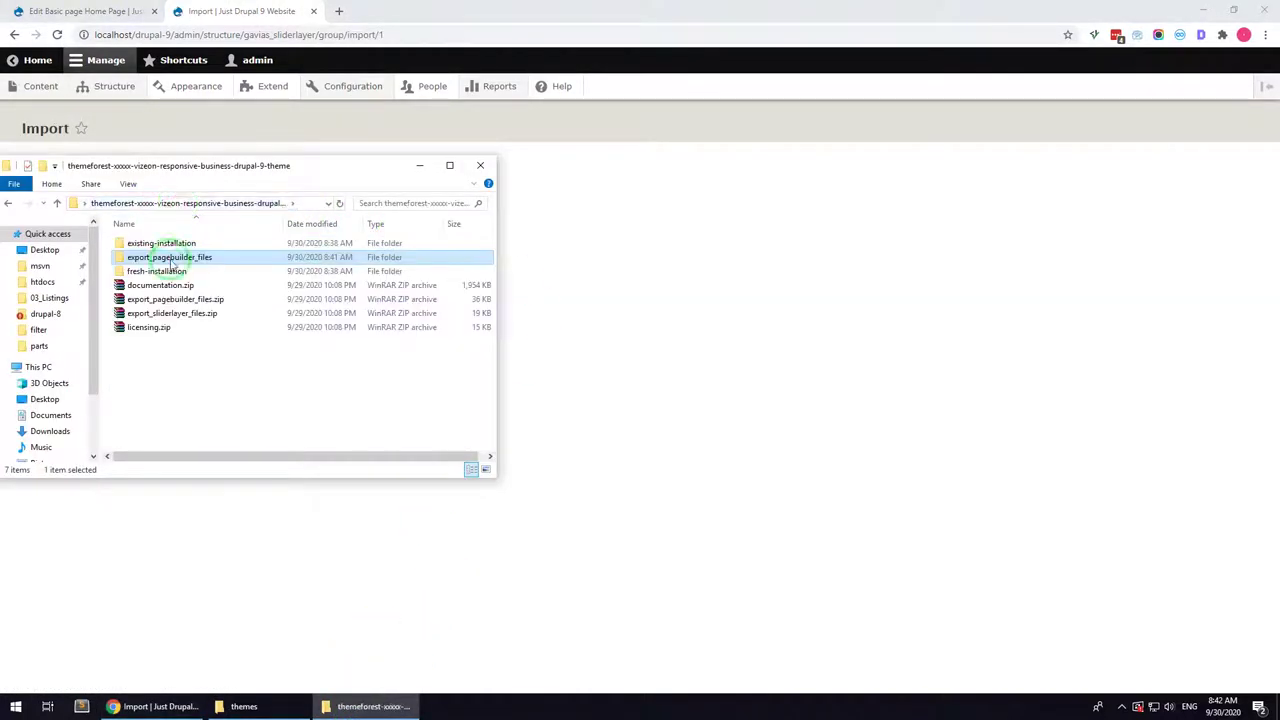
{"action": "left_click", "coordinate": [154, 316]}
{"action": "right_click", "coordinate": [160, 314]}
{"action": "left_click", "coordinate": [212, 413]}
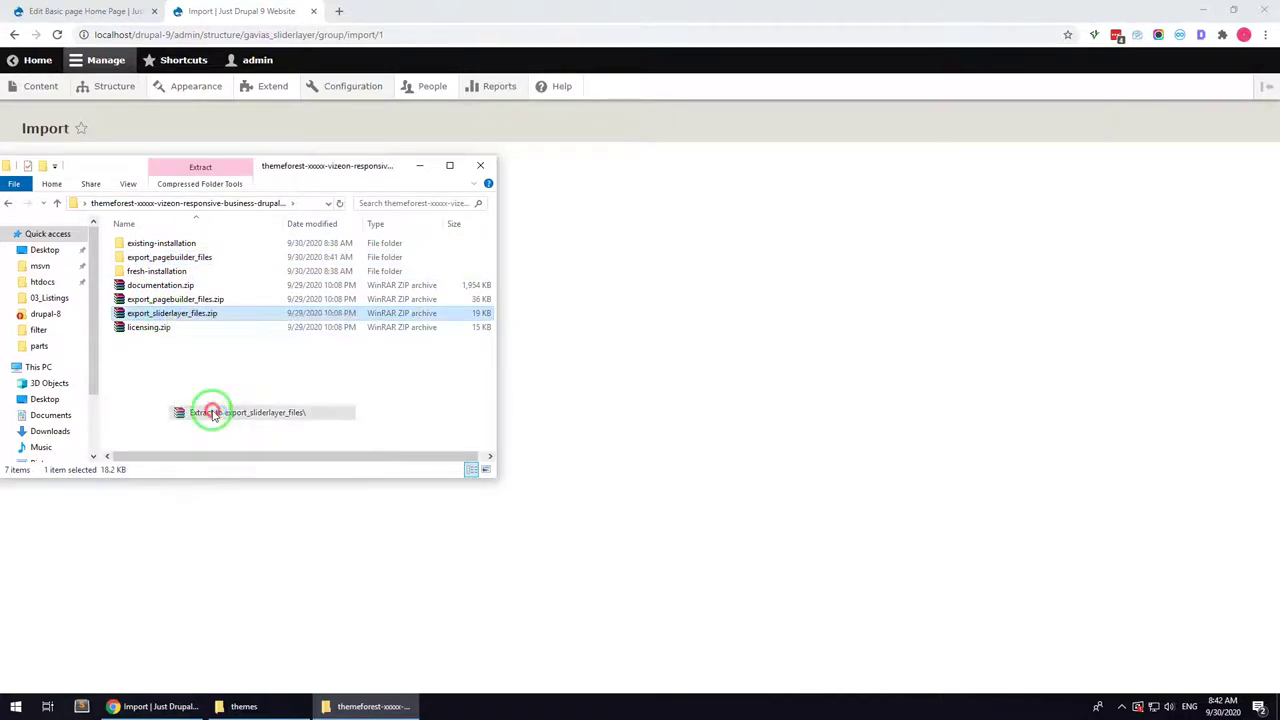
Step: Import slider-1.txt from the extracted export_sliderlayer_files folder into the Slider main group
{"action": "left_click_drag", "start_coordinate": [134, 170], "coordinate": [536, 238]}
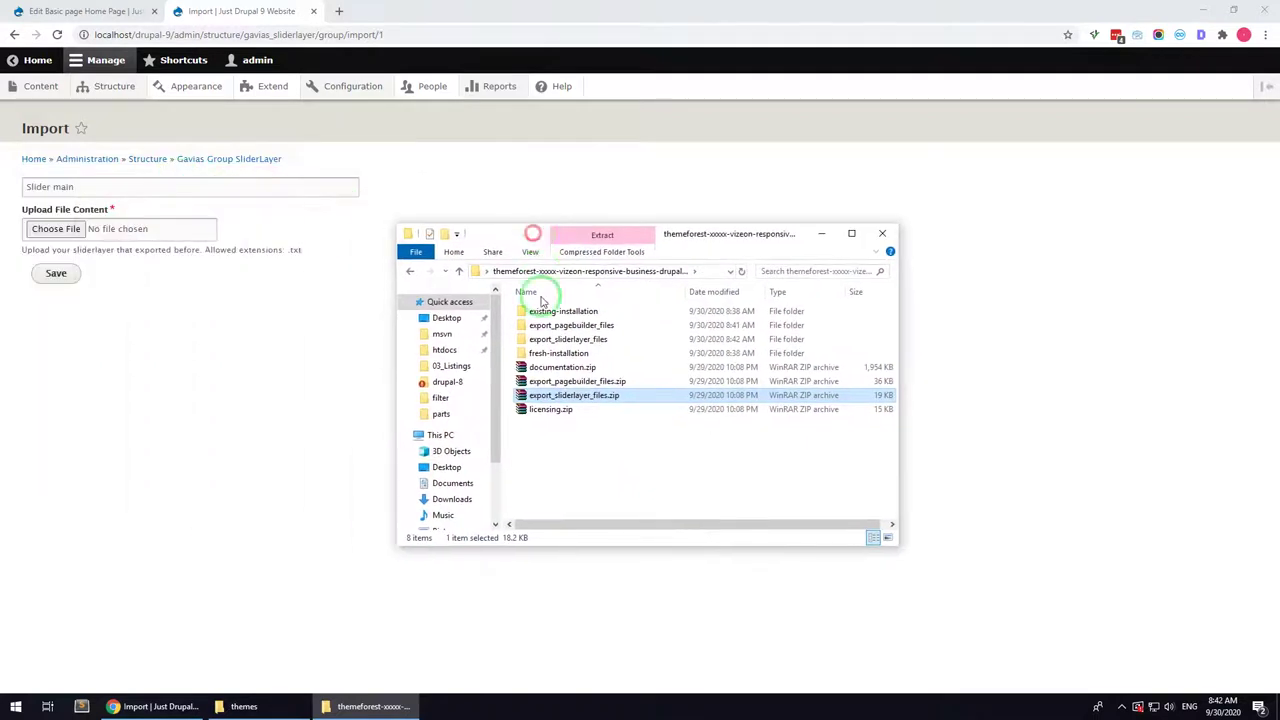
{"action": "double_click", "coordinate": [545, 339]}
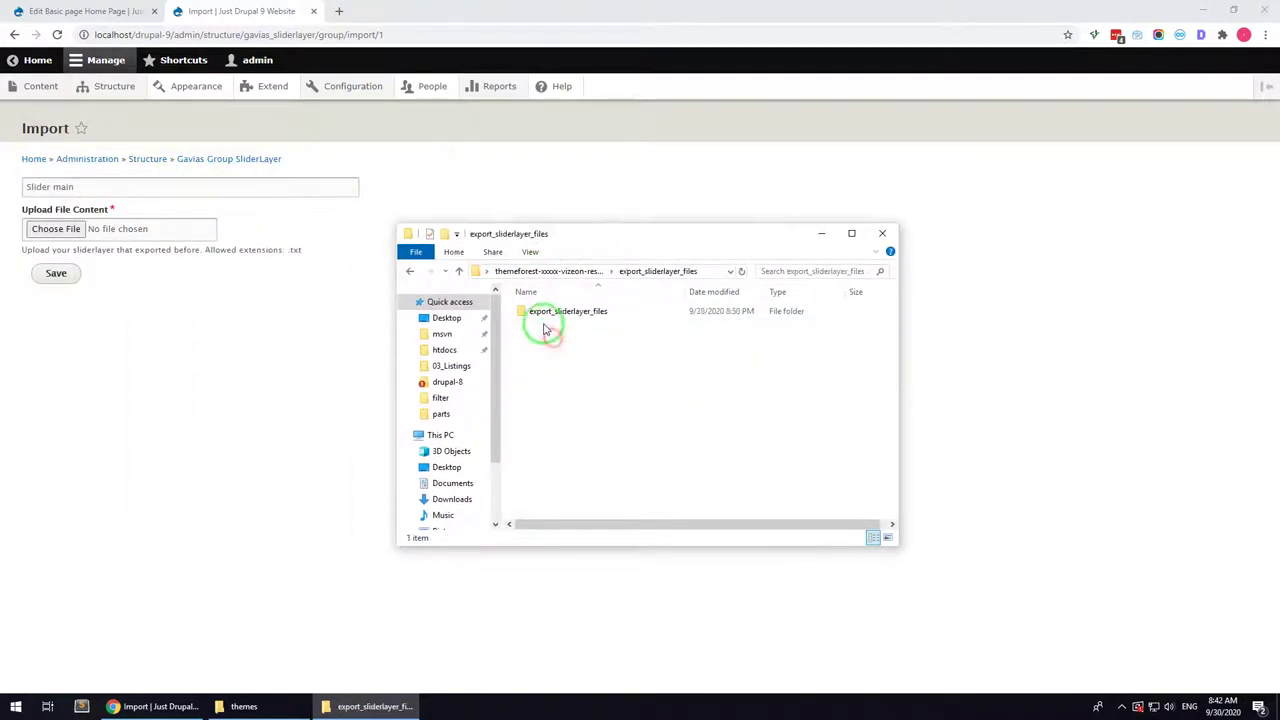
{"action": "double_click", "coordinate": [546, 313]}
{"action": "left_click_drag", "start_coordinate": [547, 313], "coordinate": [60, 228]}
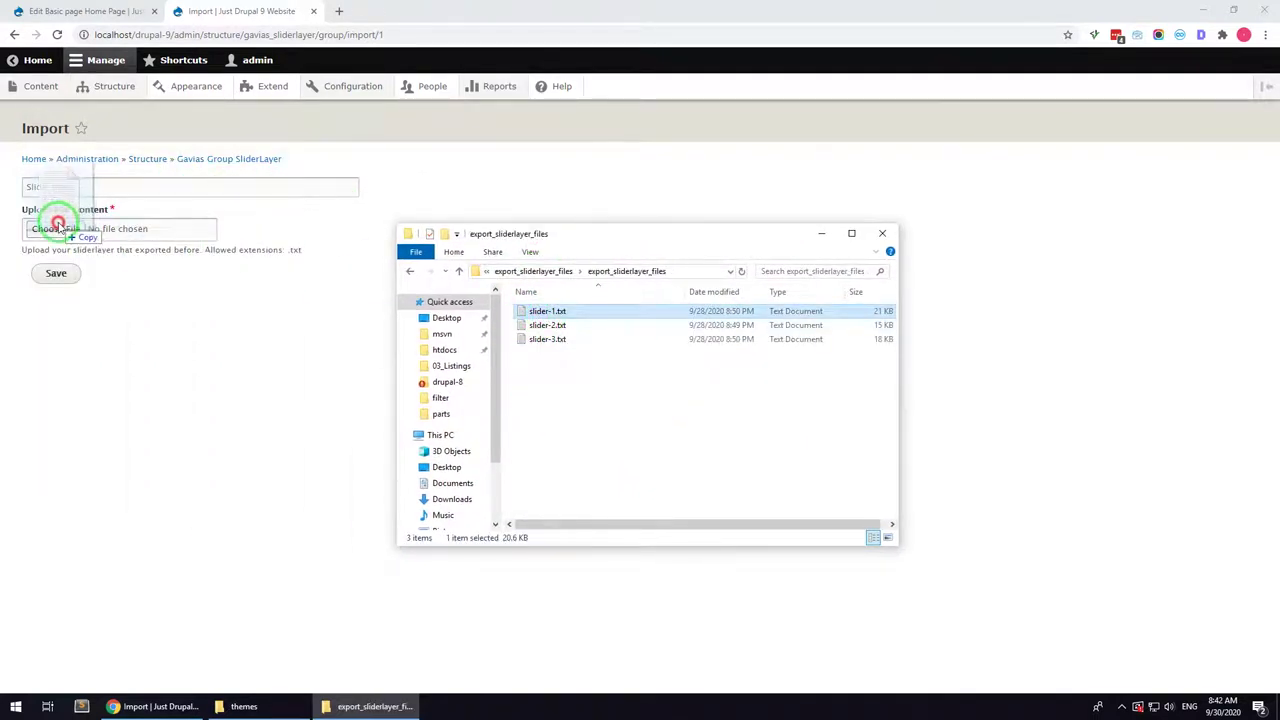
{"action": "left_click", "coordinate": [56, 268]}
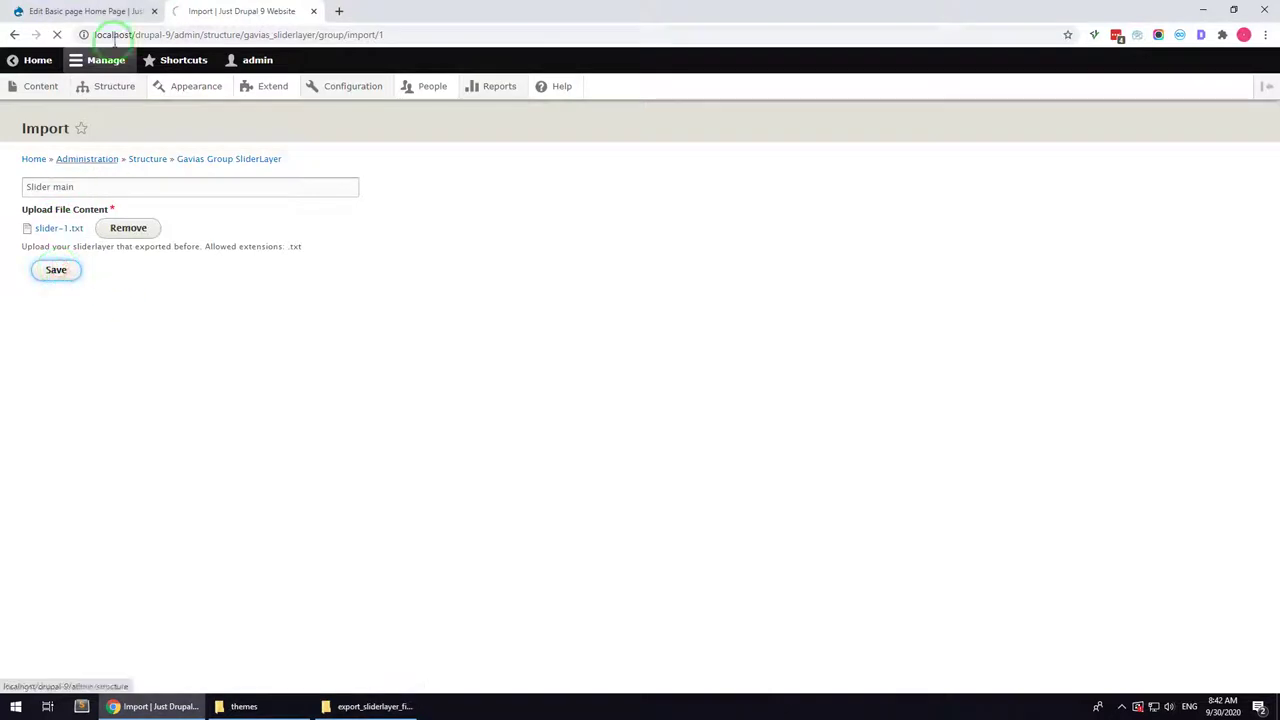
Step: Check which slider block the Home Page's first row uses, and place the Gavias SliderLayer – Slider main block in the Other region
{"action": "left_click", "coordinate": [94, 8]}
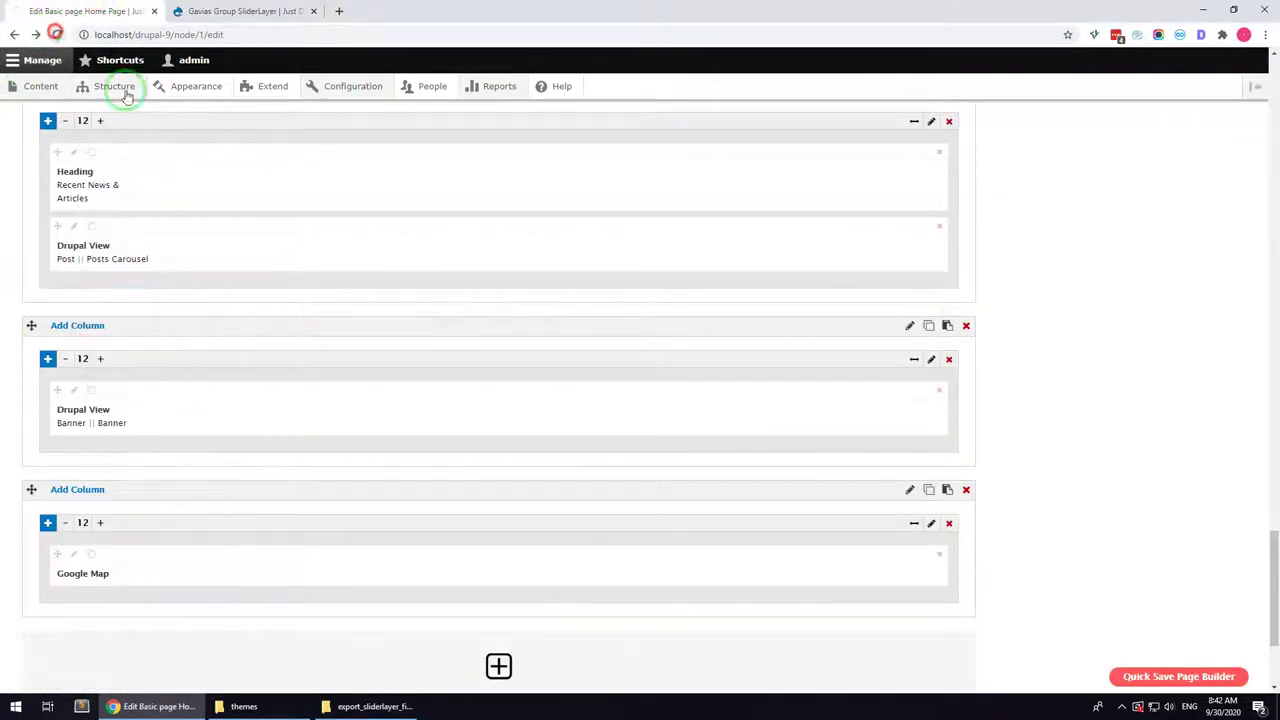
{"action": "scroll", "coordinate": [309, 377], "scroll_direction": "up", "scroll_amount": 15}
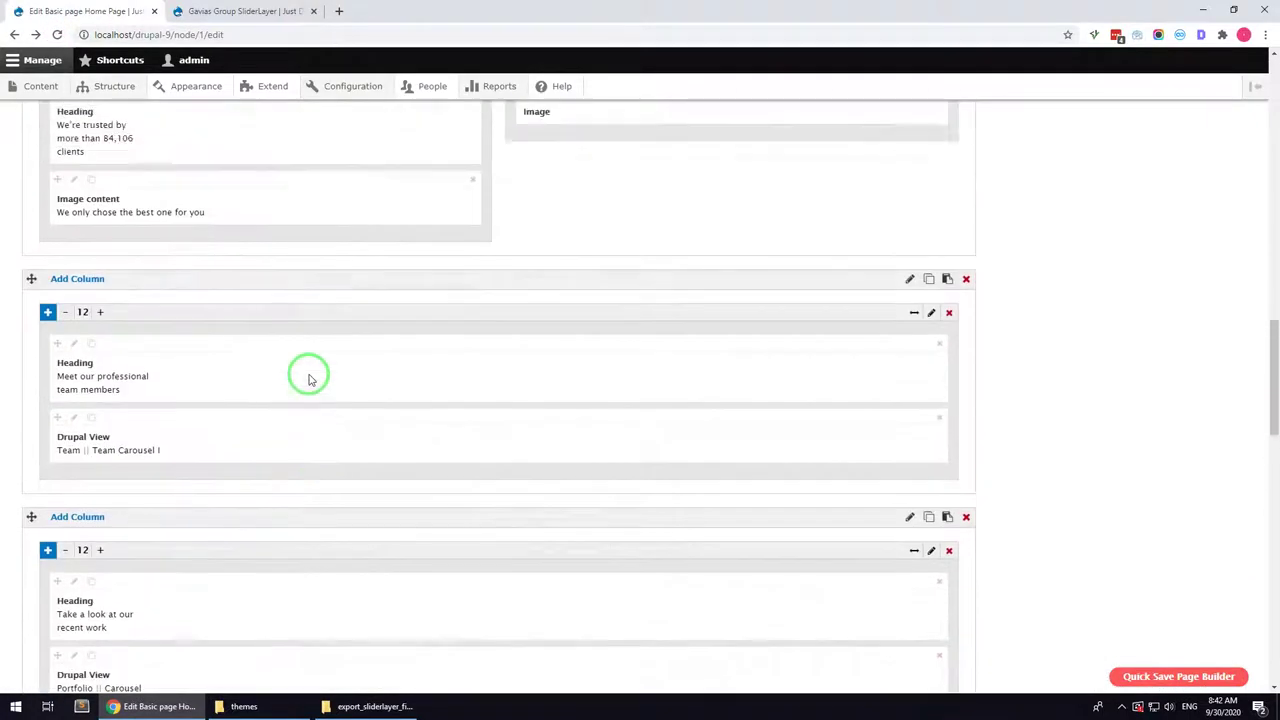
{"action": "scroll", "coordinate": [309, 377], "scroll_direction": "up", "scroll_amount": 10}
{"action": "scroll", "coordinate": [110, 310], "scroll_direction": "down", "scroll_amount": 3}
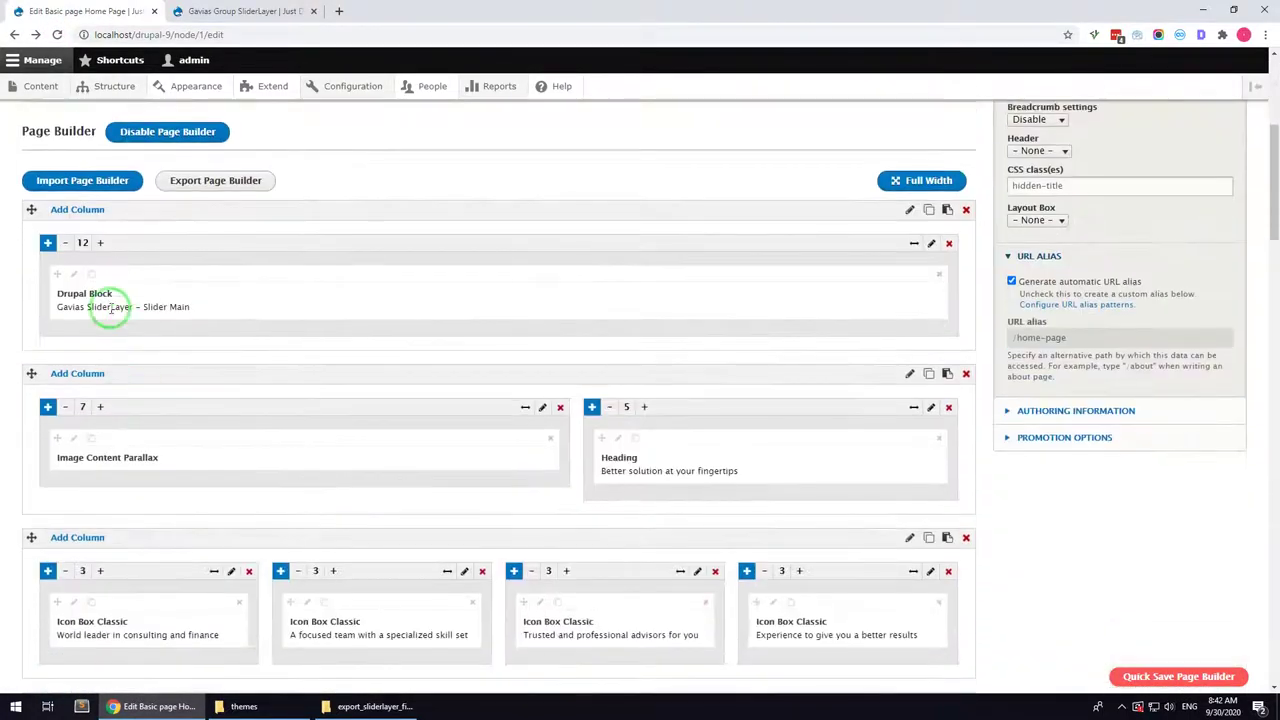
{"action": "mouse_move", "coordinate": [124, 88]}
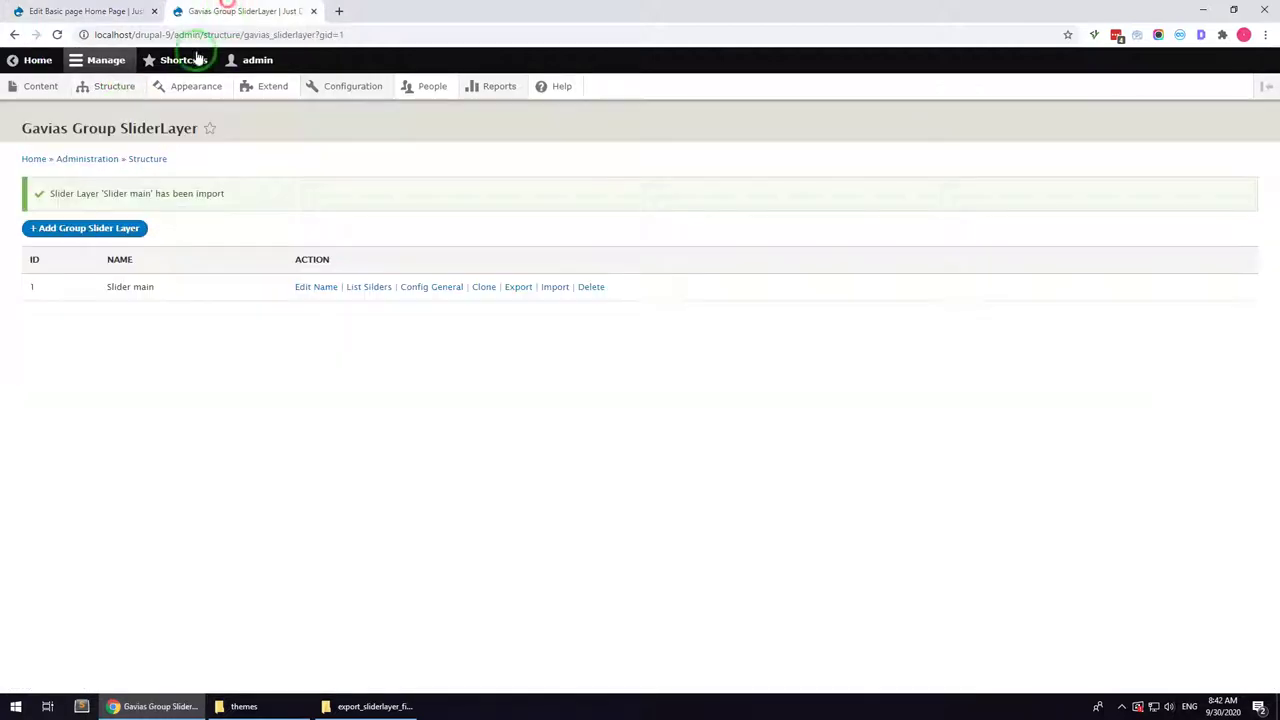
{"action": "left_click", "coordinate": [118, 112]}
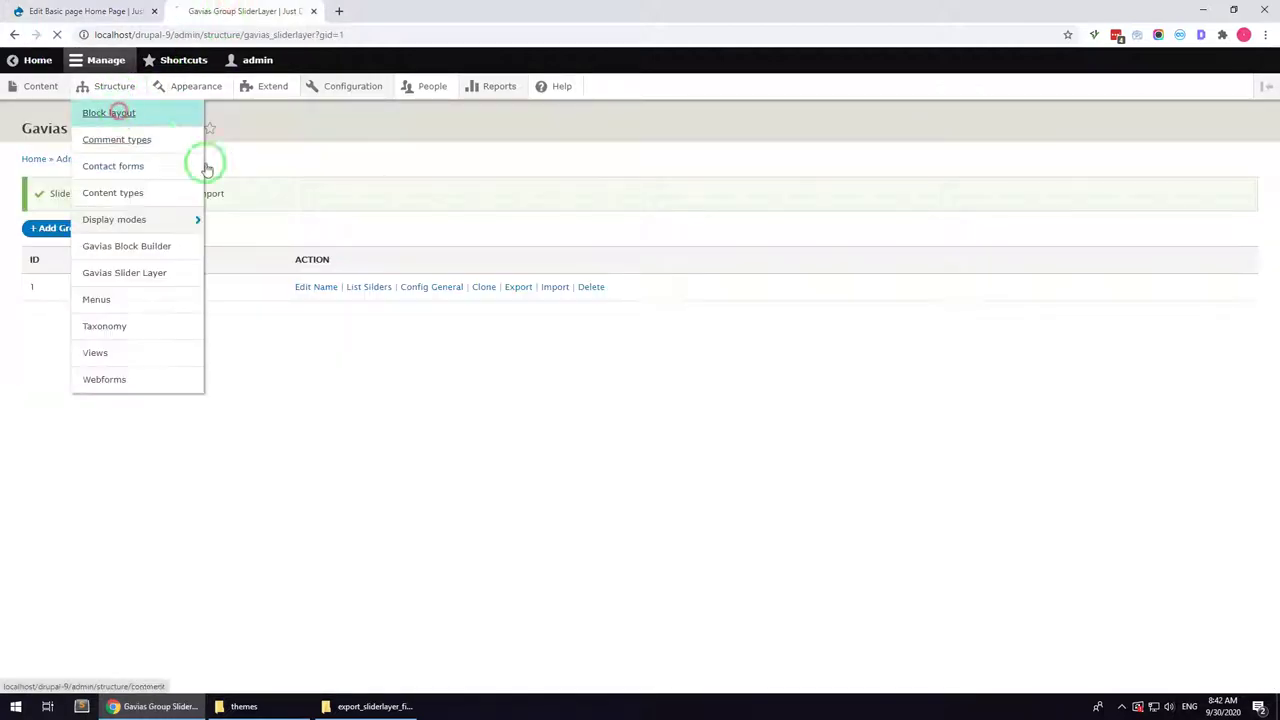
{"action": "scroll", "coordinate": [337, 434], "scroll_direction": "down", "scroll_amount": 20}
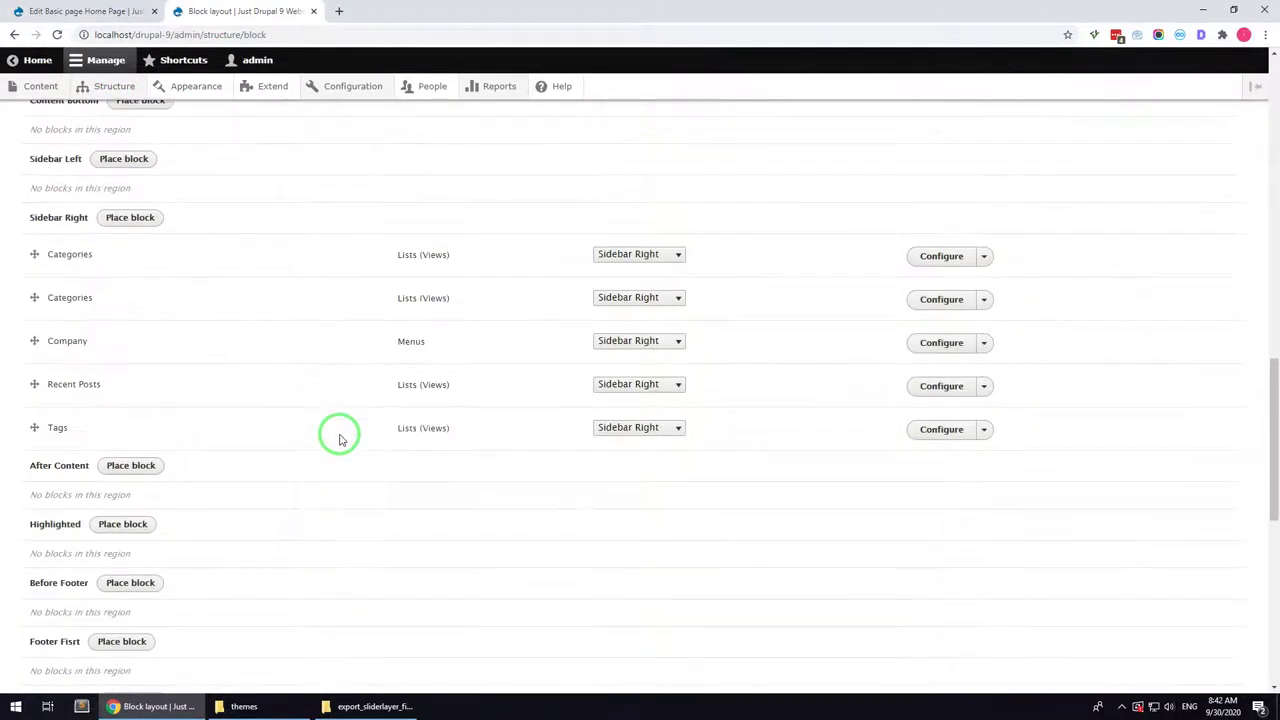
{"action": "scroll", "coordinate": [339, 440], "scroll_direction": "down", "scroll_amount": 2}
{"action": "left_click", "coordinate": [96, 368]}
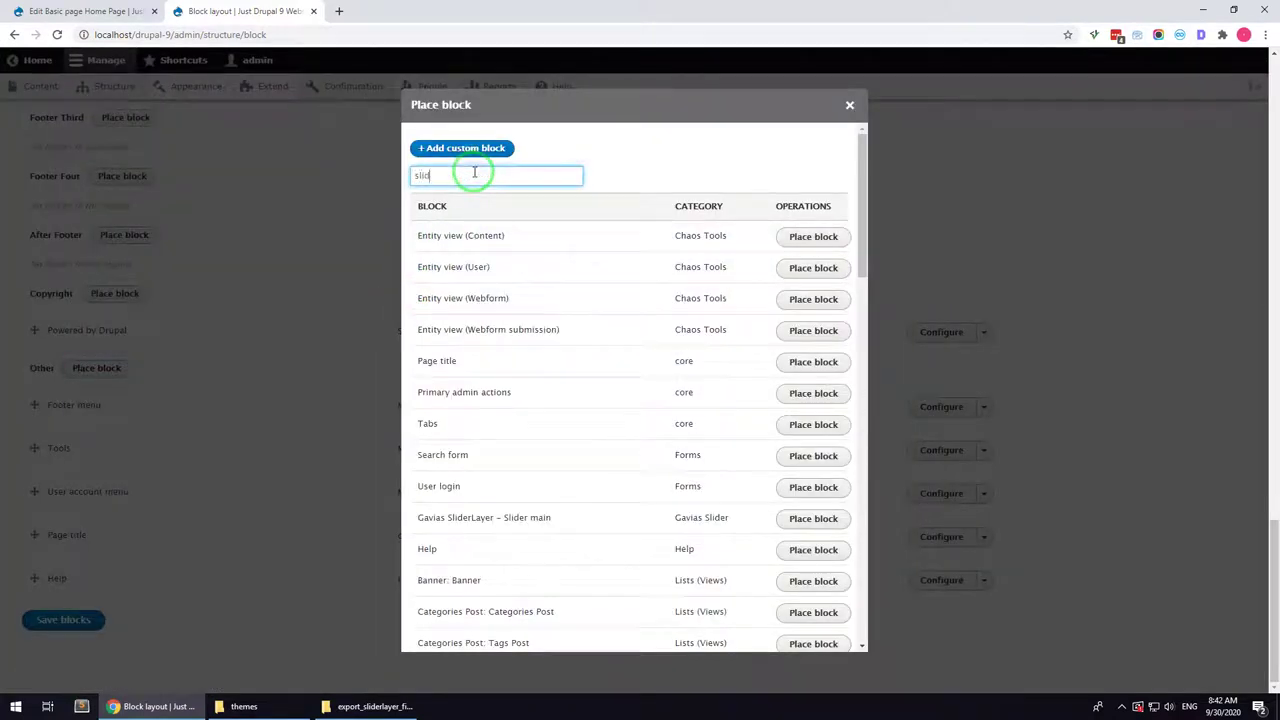
{"action": "left_click", "coordinate": [796, 237]}
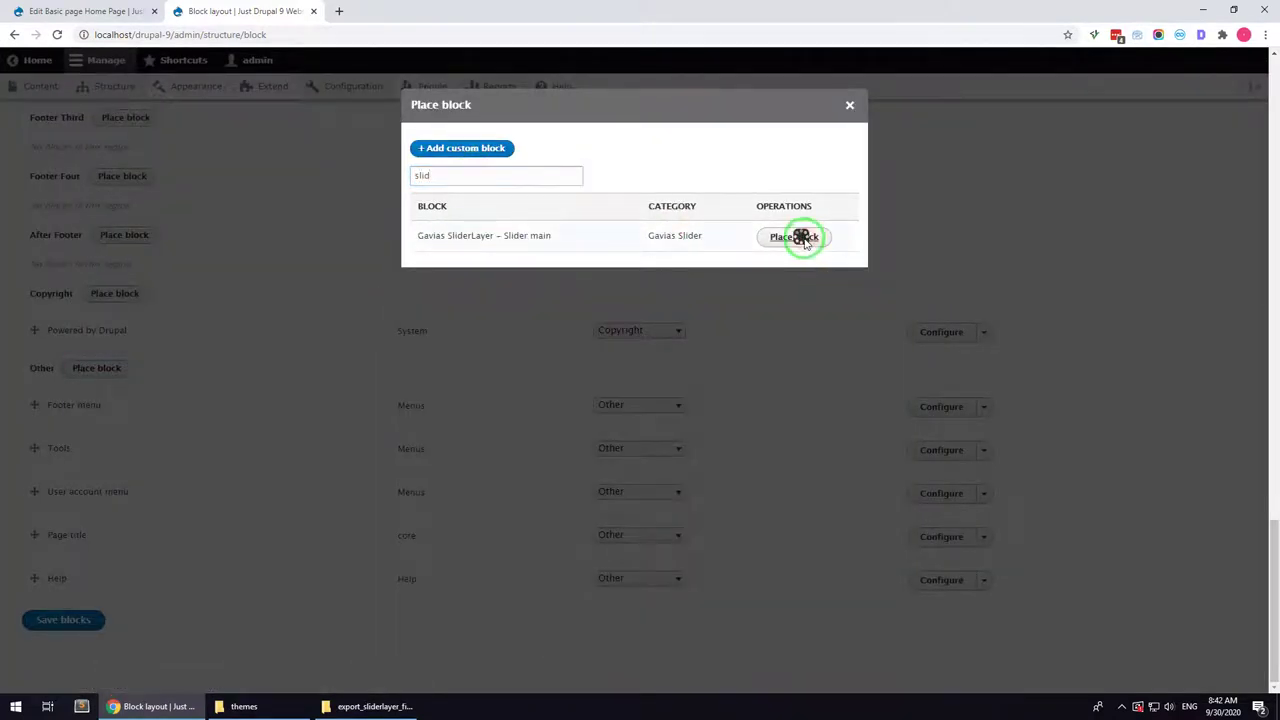
{"action": "left_click", "coordinate": [439, 236]}
{"action": "left_click", "coordinate": [462, 633]}
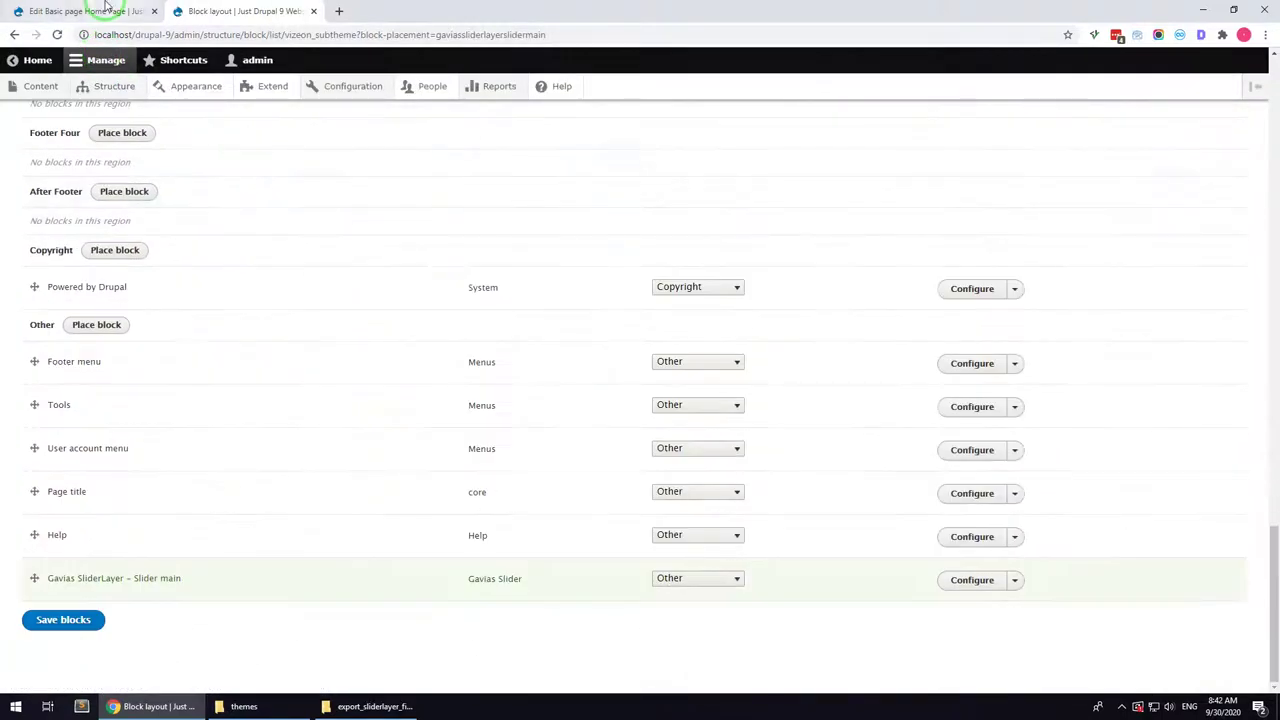
Step: Reload the Home Page edit form and set the Drupal Block element in the first row to Gavias SliderLayer – Slider main
{"action": "left_click", "coordinate": [108, 9]}
{"action": "left_click", "coordinate": [58, 35]}
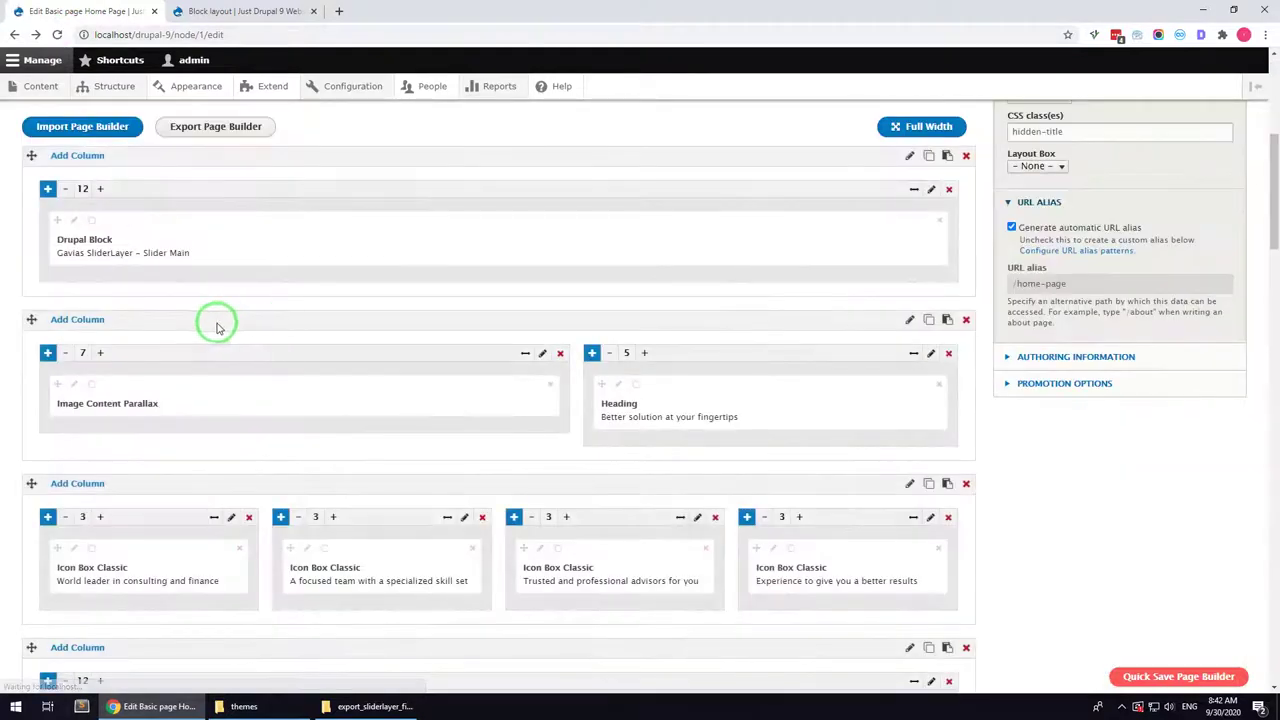
{"action": "left_click", "coordinate": [76, 223]}
{"action": "left_click", "coordinate": [387, 251]}
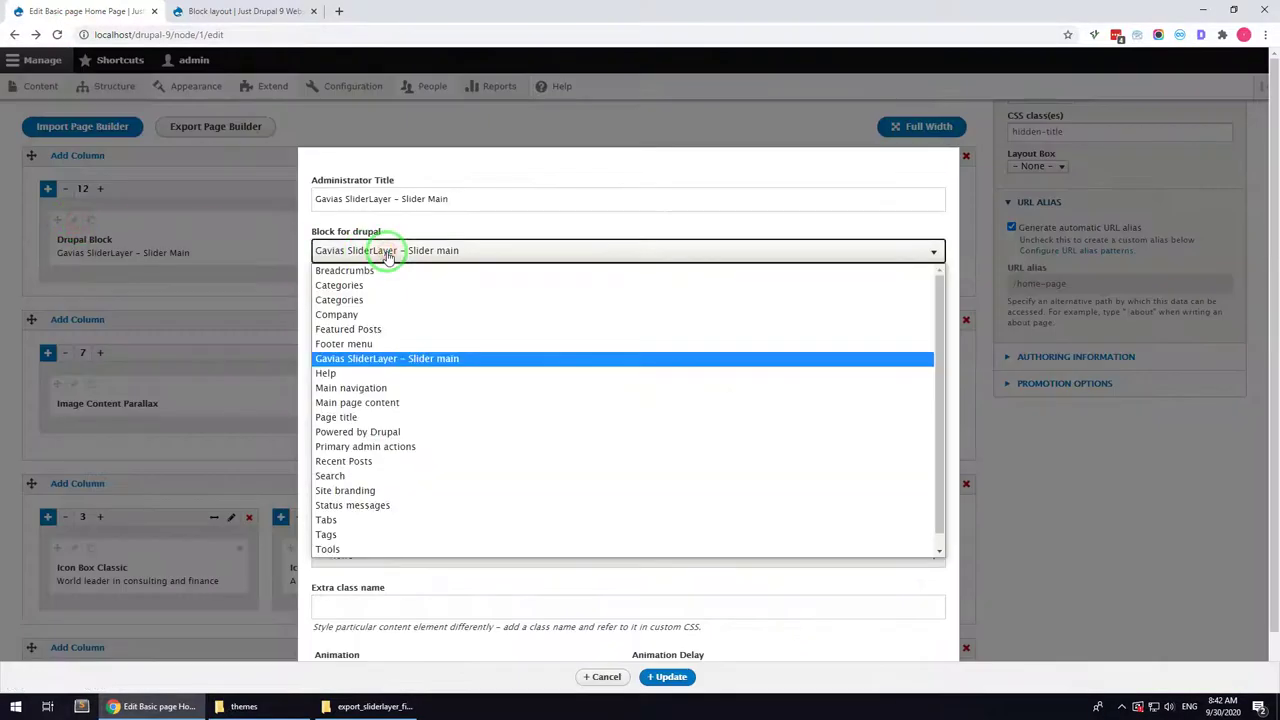
{"action": "left_click", "coordinate": [362, 362]}
{"action": "left_click", "coordinate": [665, 677]}
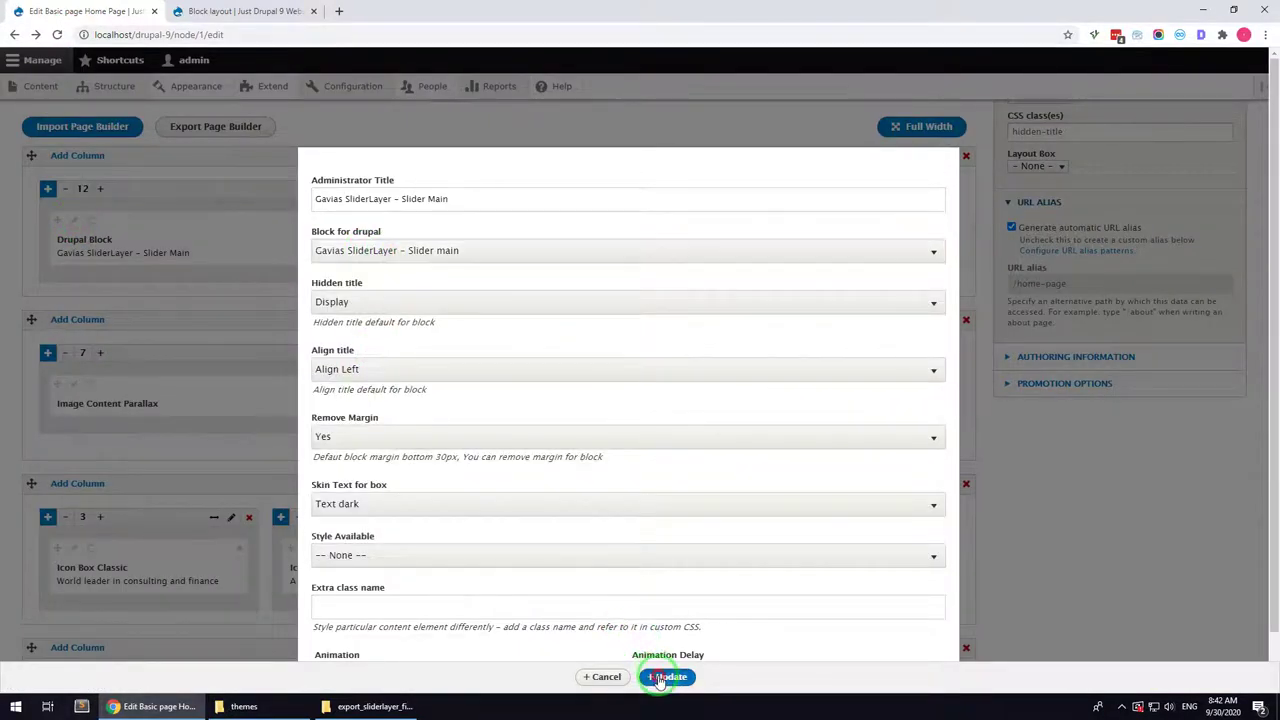
Step: View the published Home Page and examine it from the main slider down to the Google map
{"action": "scroll", "coordinate": [571, 517], "scroll_direction": "up", "scroll_amount": 5}
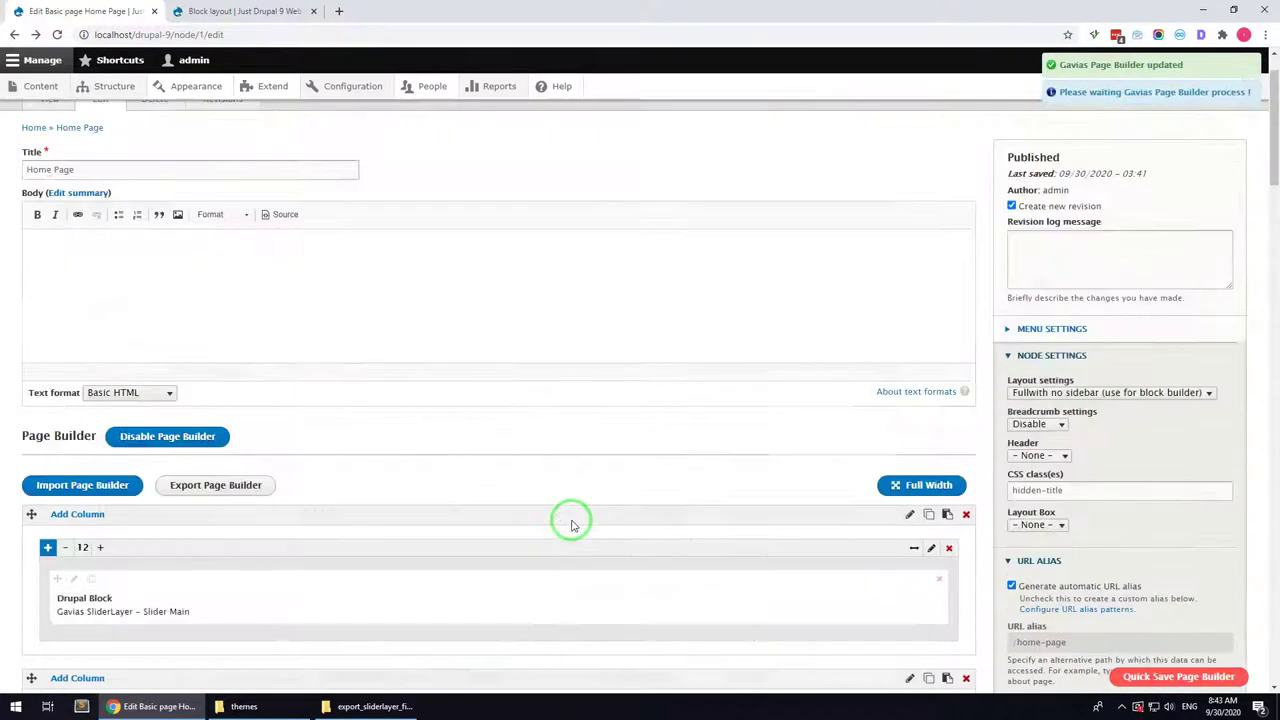
{"action": "left_click", "coordinate": [52, 167]}
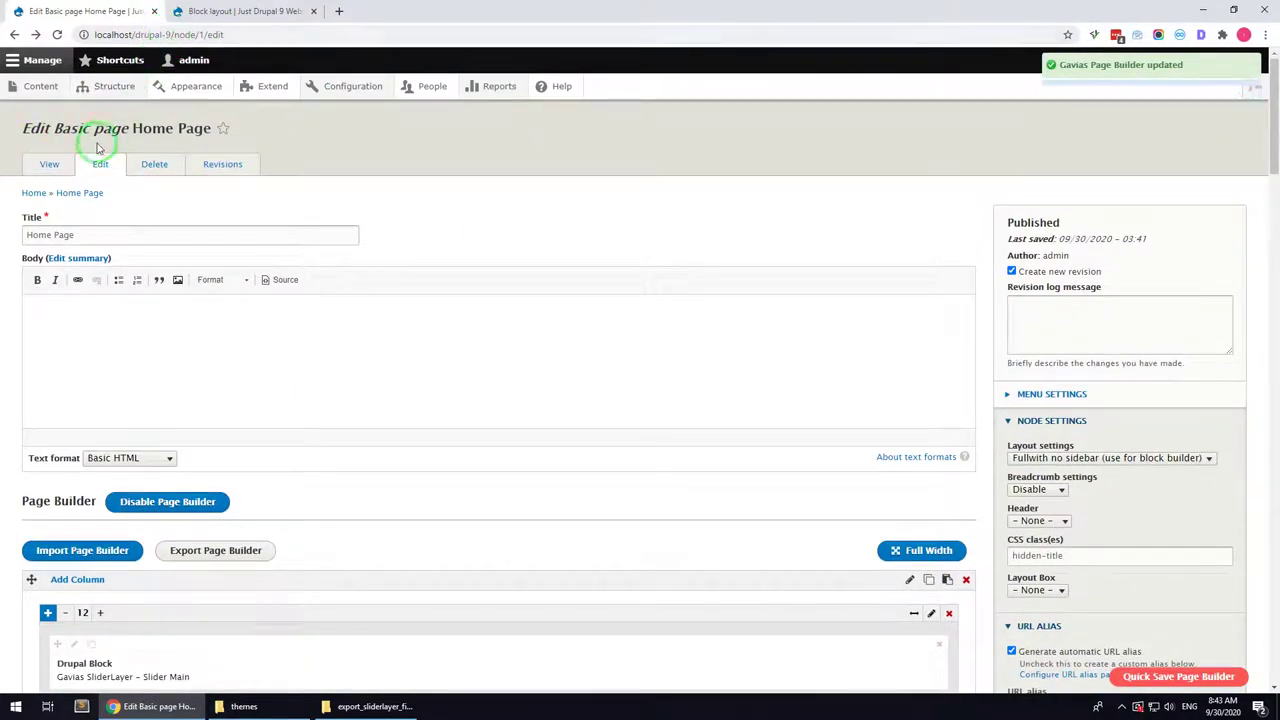
{"action": "left_click", "coordinate": [52, 164]}
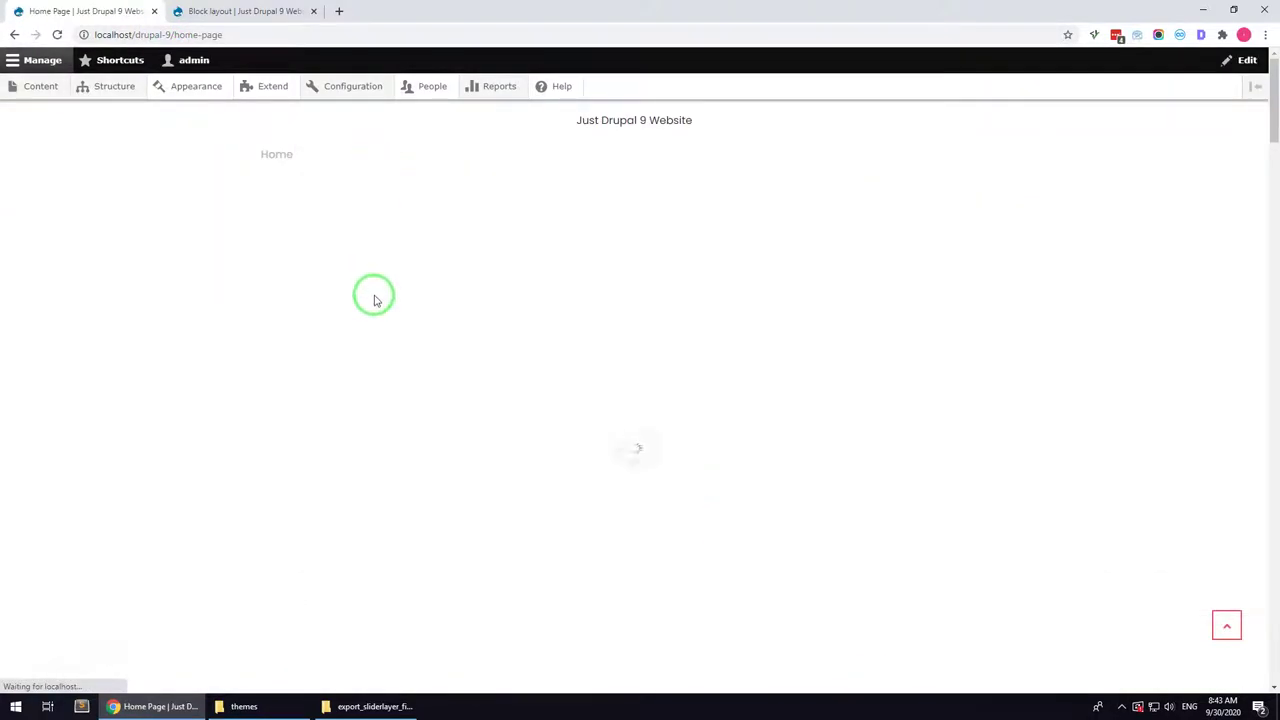
{"action": "scroll", "coordinate": [534, 497], "scroll_direction": "down", "scroll_amount": 3}
{"action": "scroll", "coordinate": [537, 497], "scroll_direction": "down", "scroll_amount": 15}
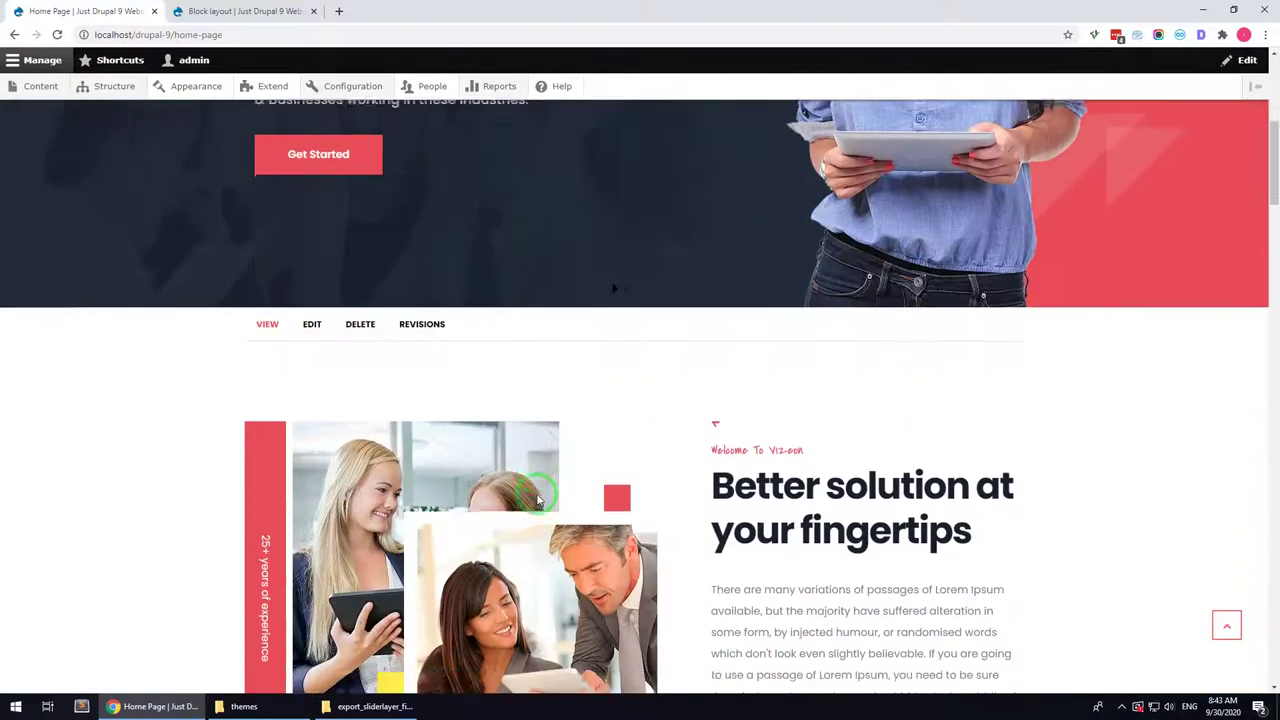
{"action": "scroll", "coordinate": [537, 494], "scroll_direction": "down", "scroll_amount": 15}
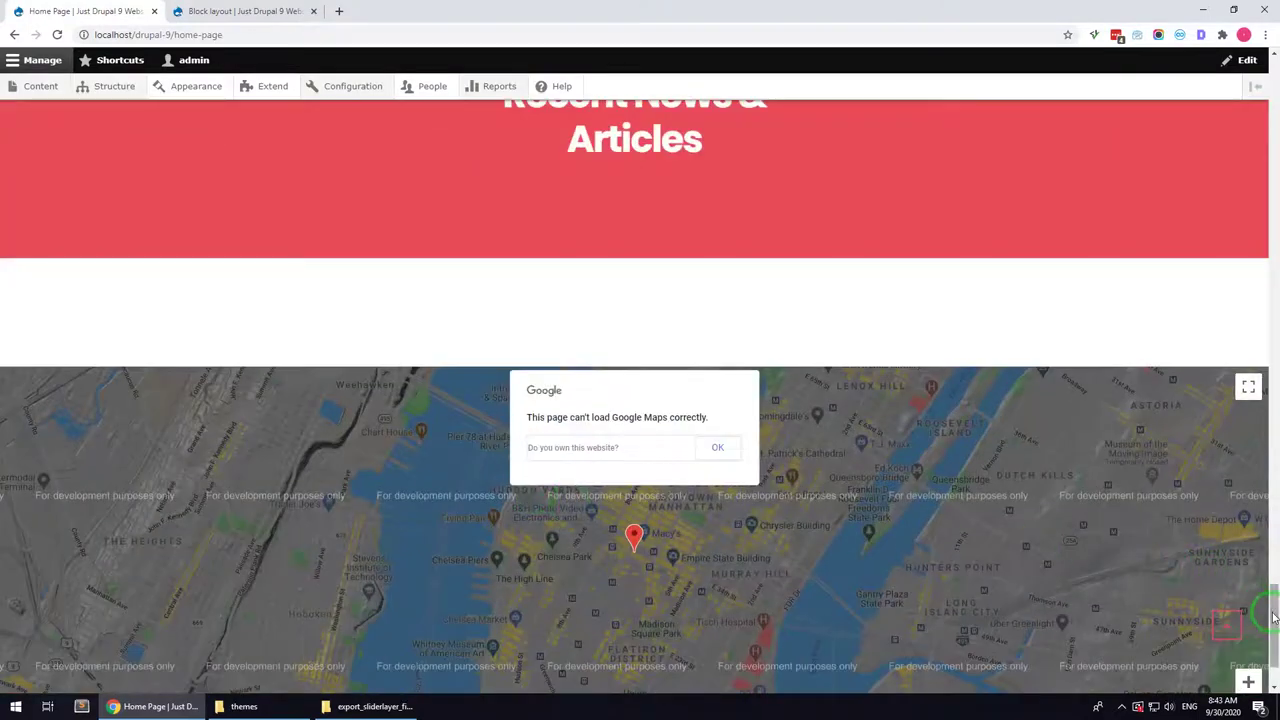
Step: Open the Home Page for editing and copy its internal node path, /node/1, from the address
{"action": "left_click_drag", "start_coordinate": [1273, 617], "coordinate": [1220, 77]}
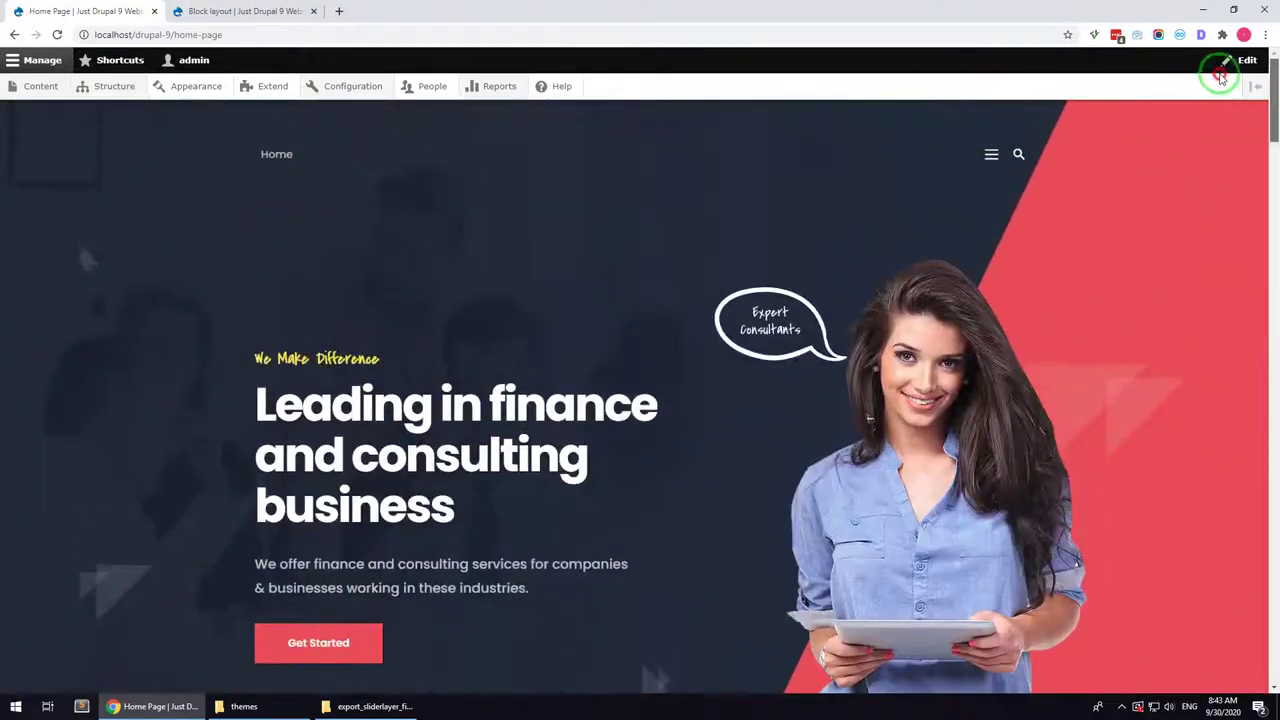
{"action": "scroll", "coordinate": [509, 383], "scroll_direction": "down", "scroll_amount": 5}
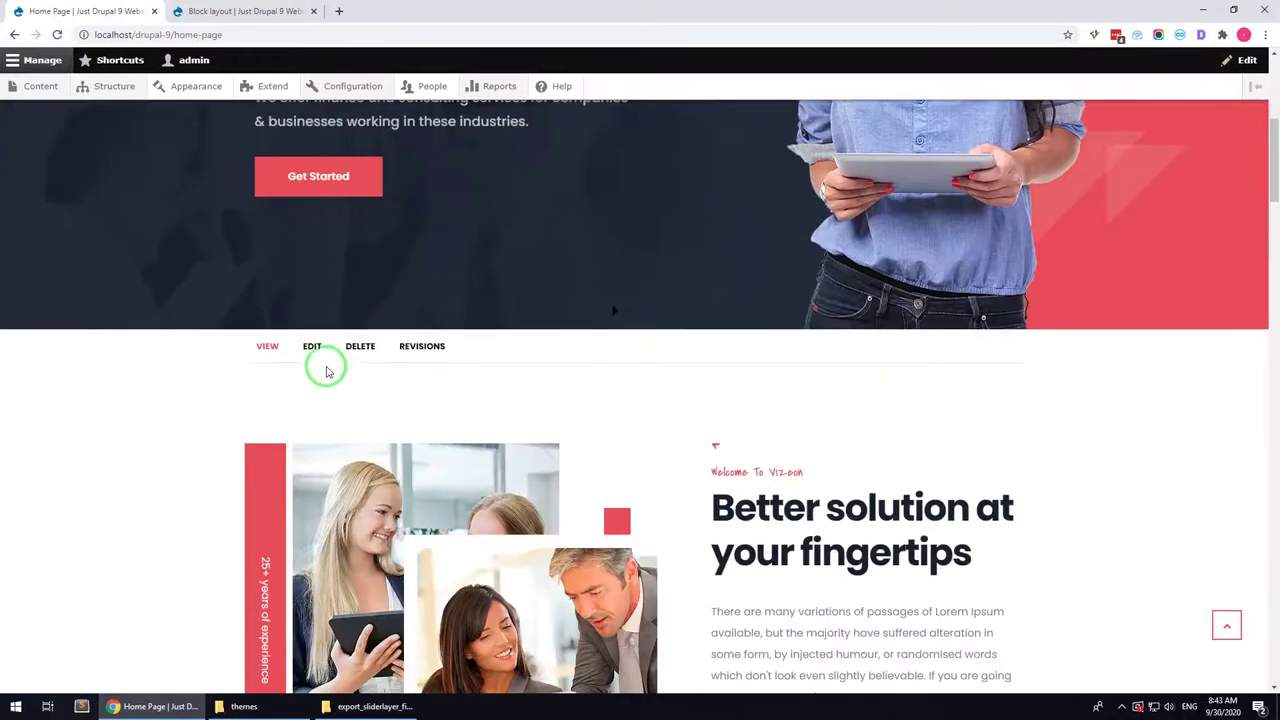
{"action": "left_click", "coordinate": [318, 349]}
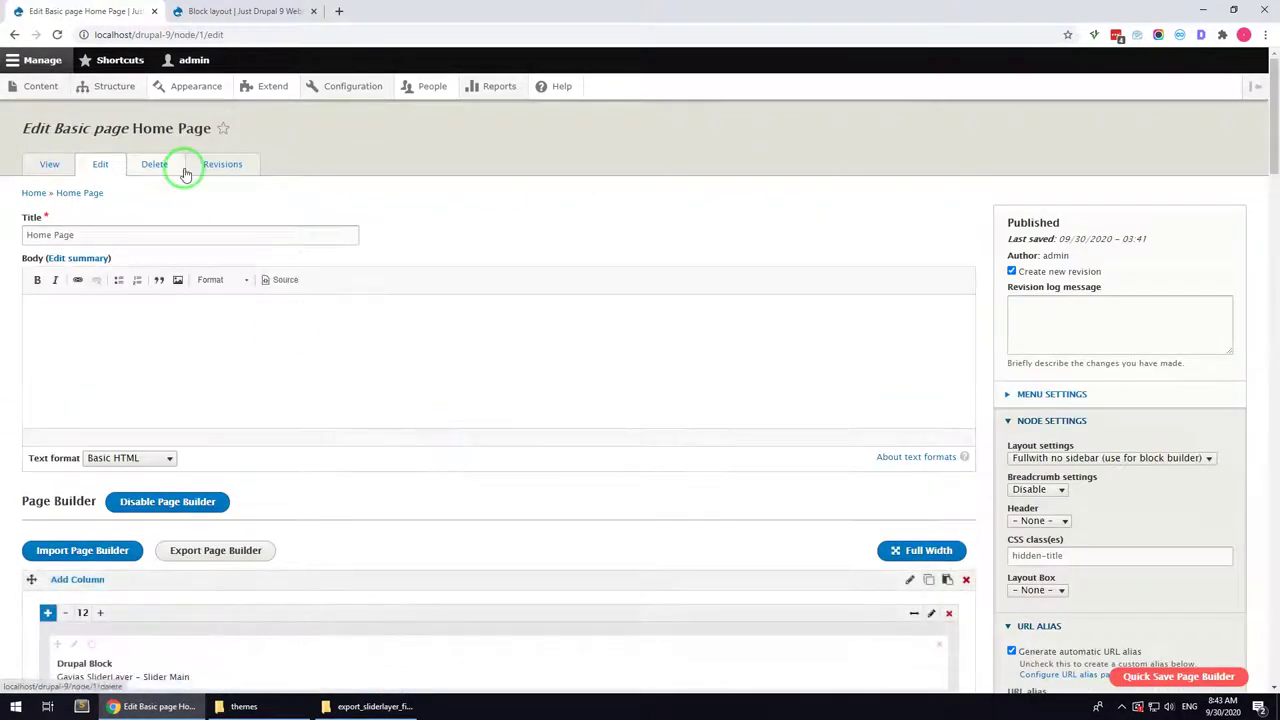
{"action": "left_click_drag", "start_coordinate": [172, 37], "coordinate": [200, 35]}
{"action": "key", "text": "ctrl+c"}
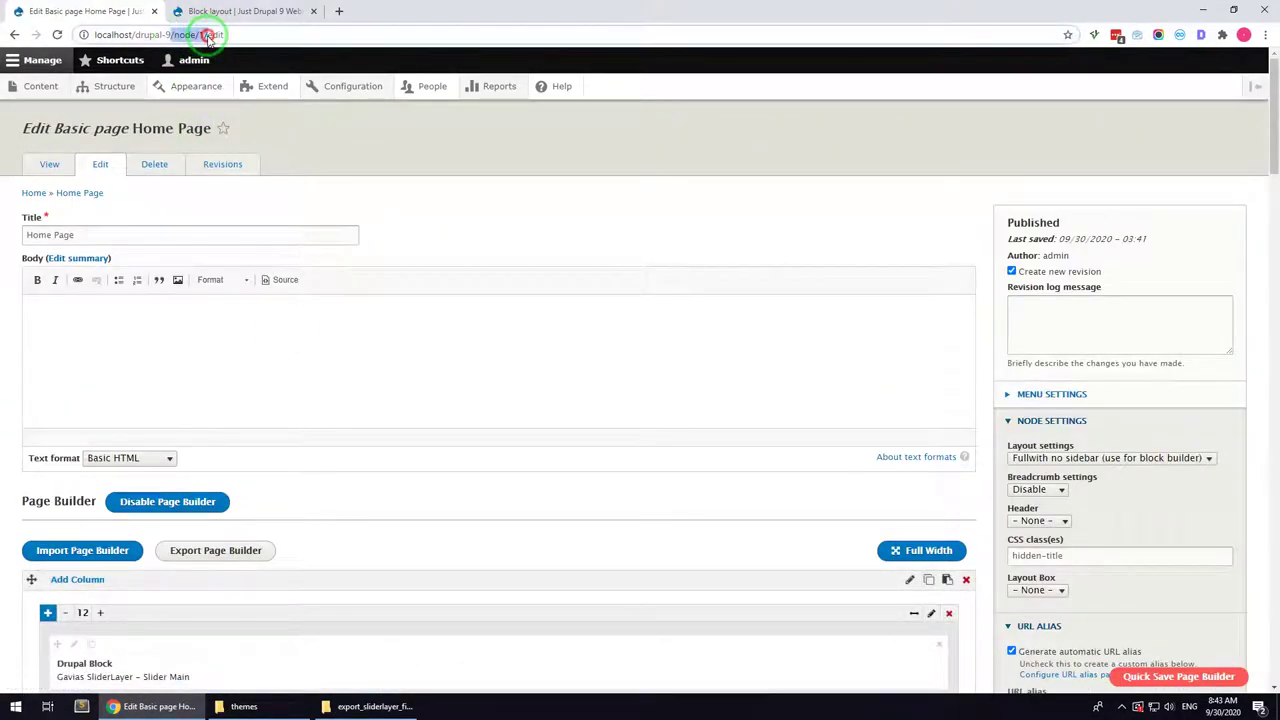
{"action": "left_click", "coordinate": [337, 143]}
Step: Set the site's default front page to /node/1 in the basic site settings and save the configuration
{"action": "mouse_move", "coordinate": [349, 92]}
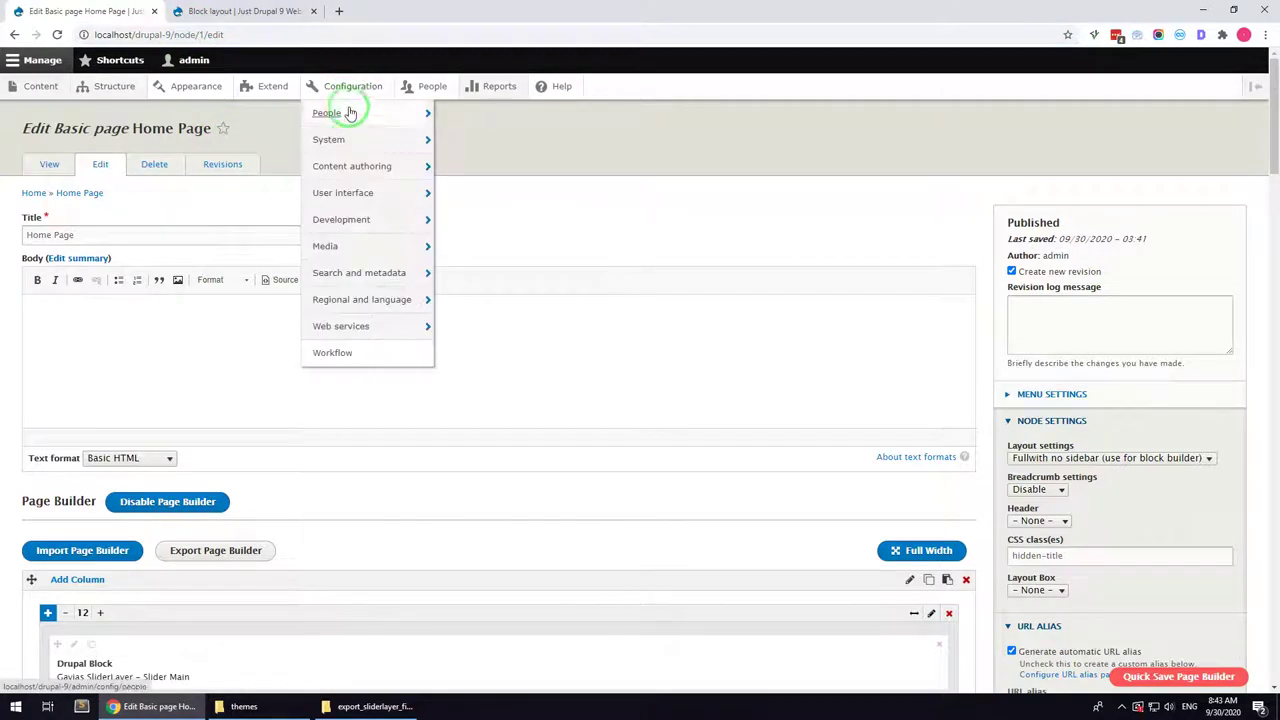
{"action": "mouse_move", "coordinate": [403, 139]}
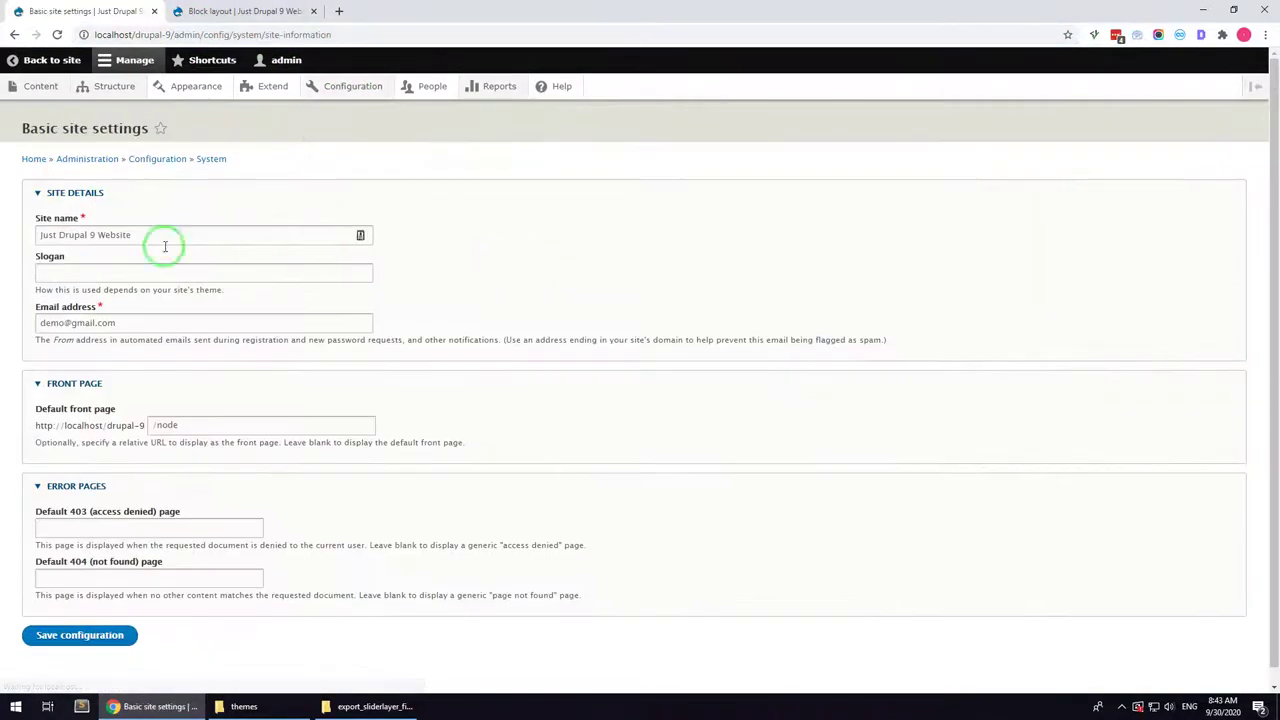
{"action": "double_click", "coordinate": [213, 428]}
{"action": "key", "text": "ctrl+v"}
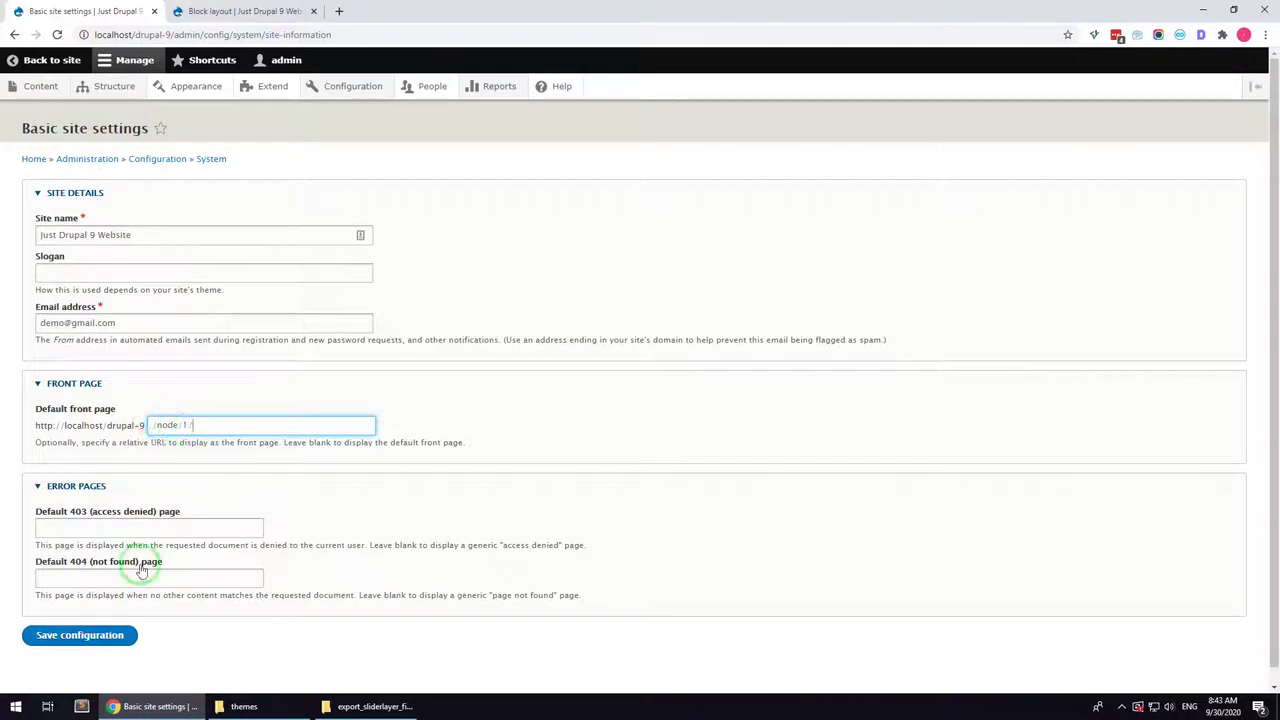
{"action": "left_click", "coordinate": [100, 636]}
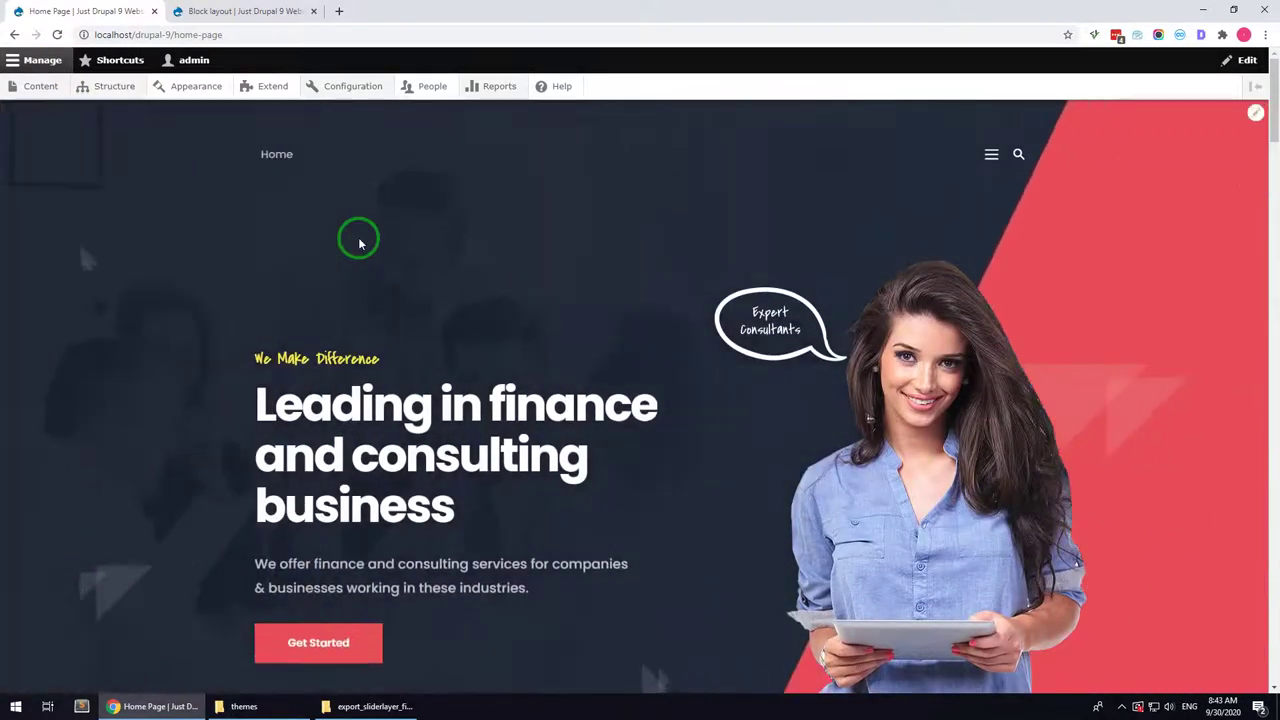
Step: Configure the Site branding block to show only the site logo, with site name and site slogan disabled, and save it
{"action": "scroll", "coordinate": [359, 243], "scroll_direction": "down", "scroll_amount": 15}
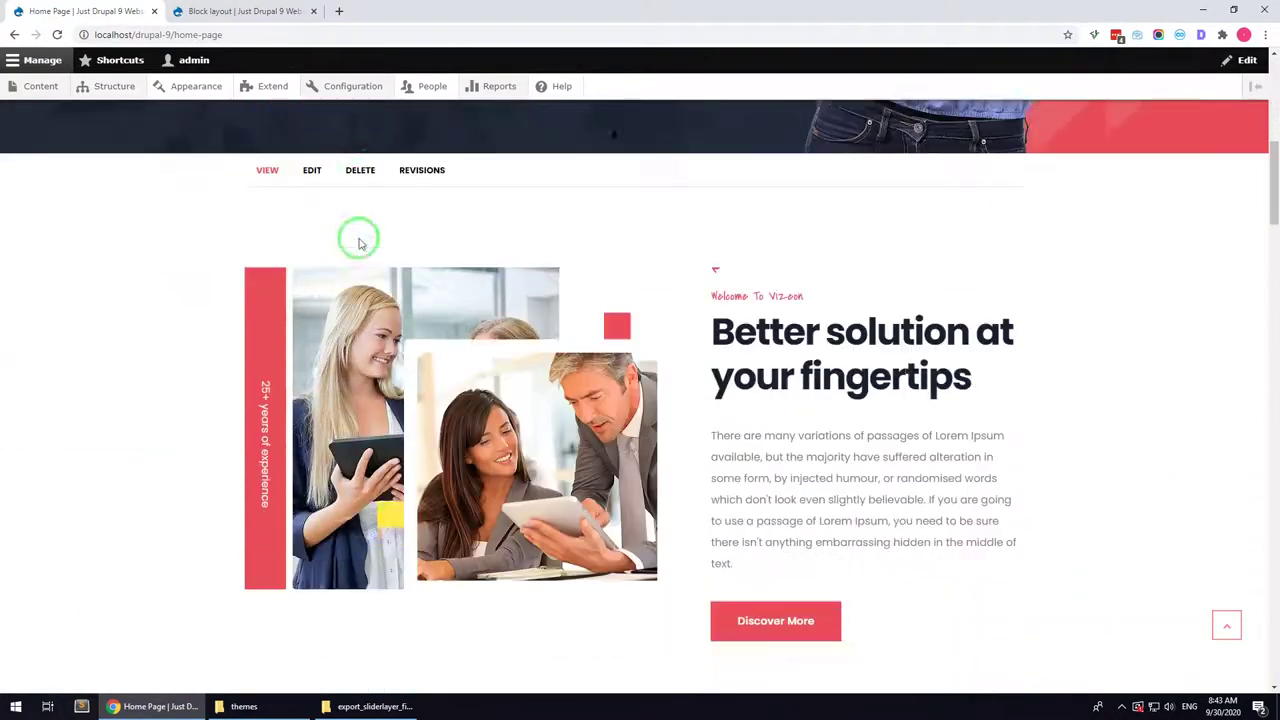
{"action": "scroll", "coordinate": [359, 243], "scroll_direction": "down", "scroll_amount": 15}
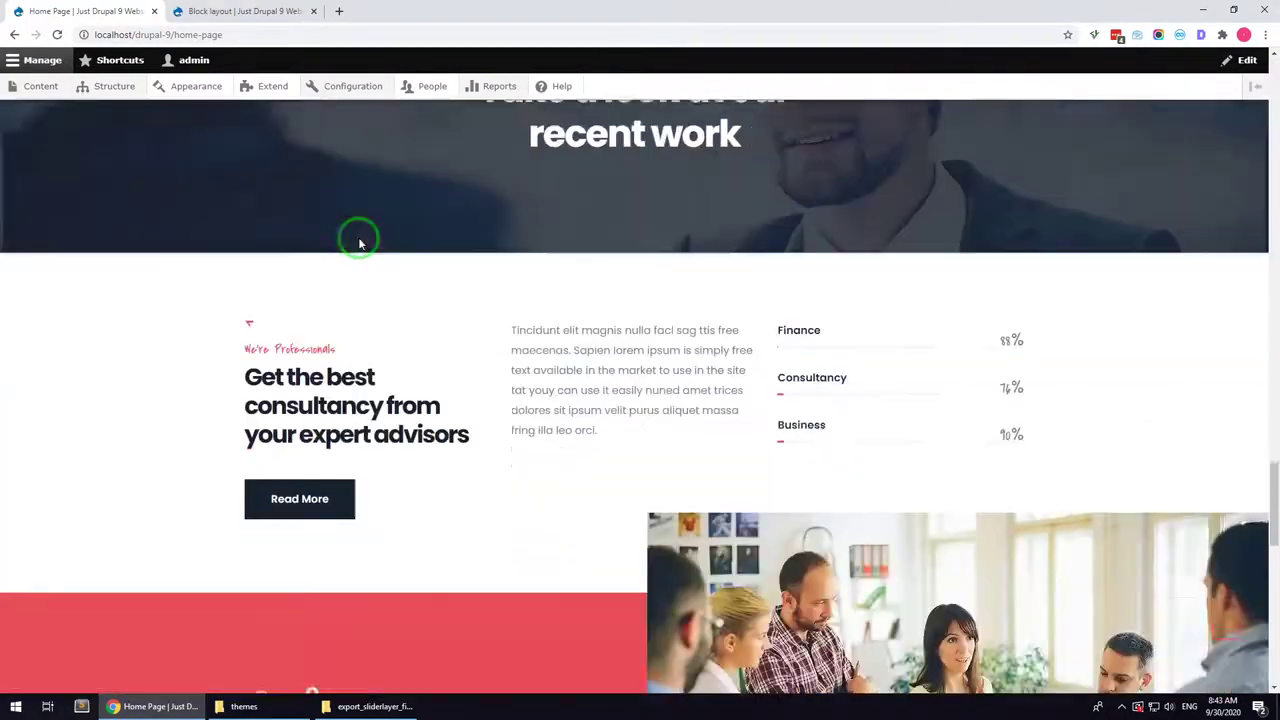
{"action": "scroll", "coordinate": [359, 243], "scroll_direction": "up", "scroll_amount": 15}
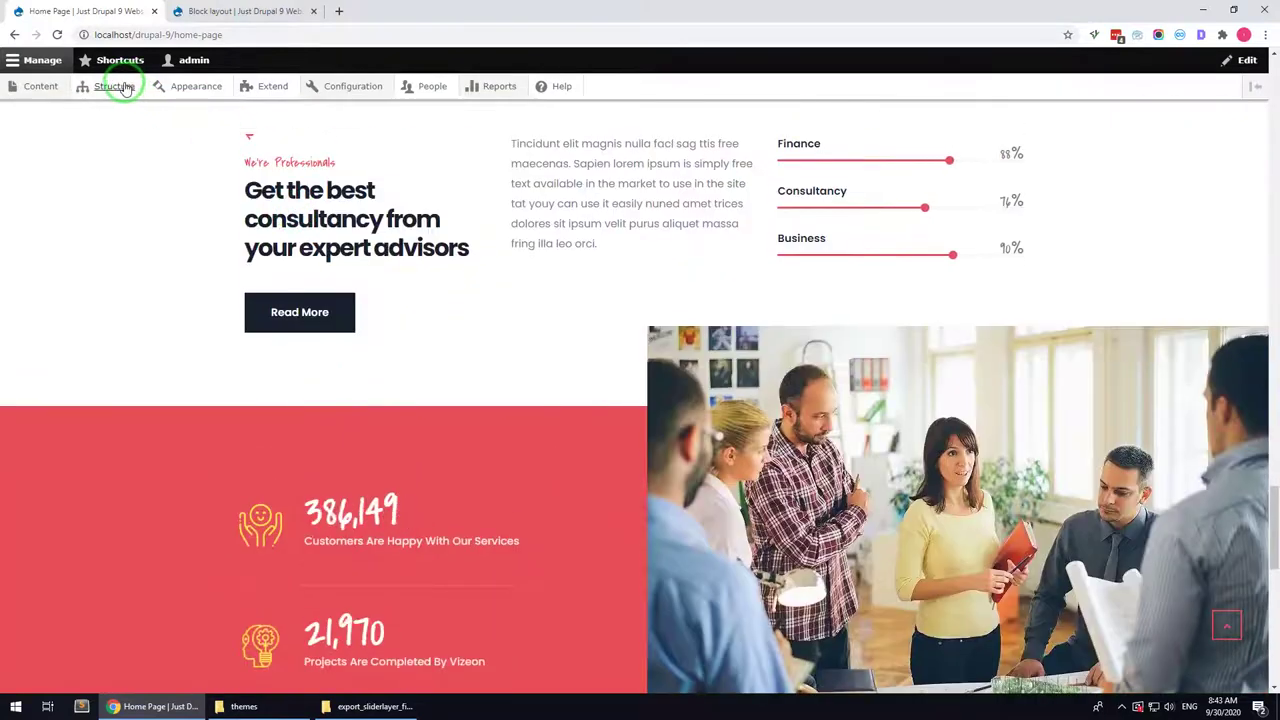
{"action": "left_click", "coordinate": [114, 86]}
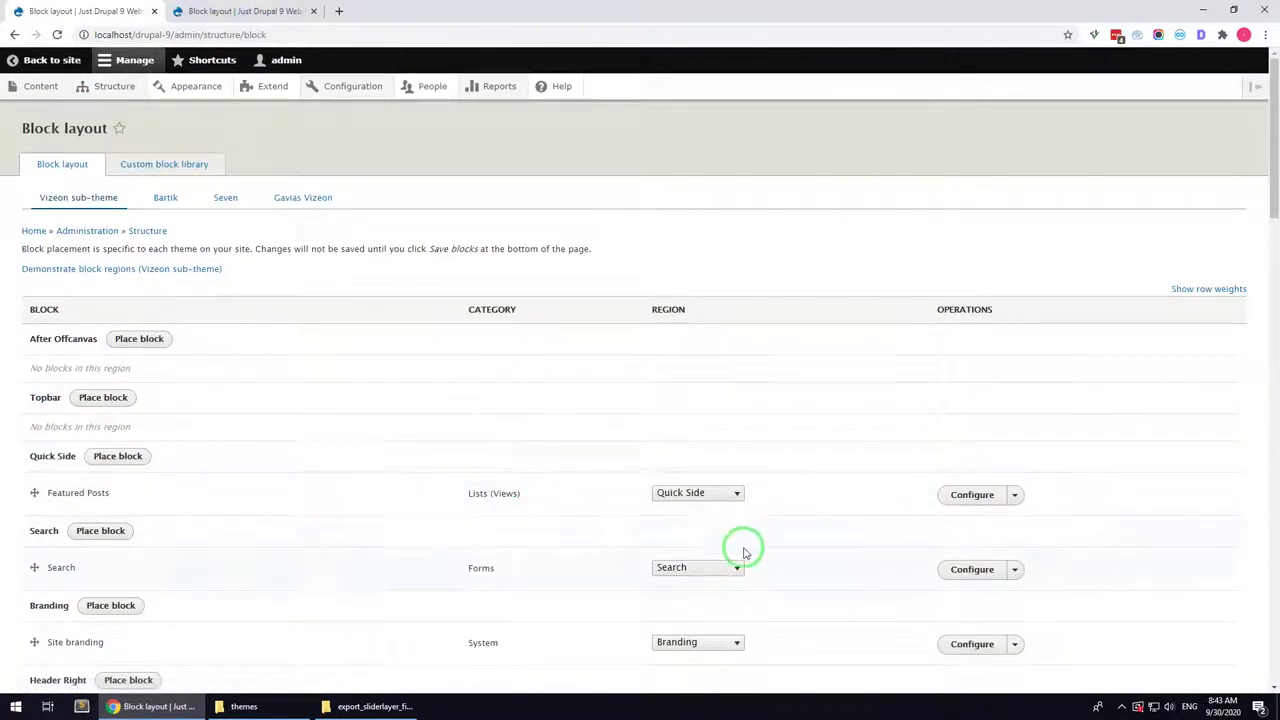
{"action": "scroll", "coordinate": [800, 520], "scroll_direction": "down", "scroll_amount": 2}
{"action": "left_click", "coordinate": [952, 443]}
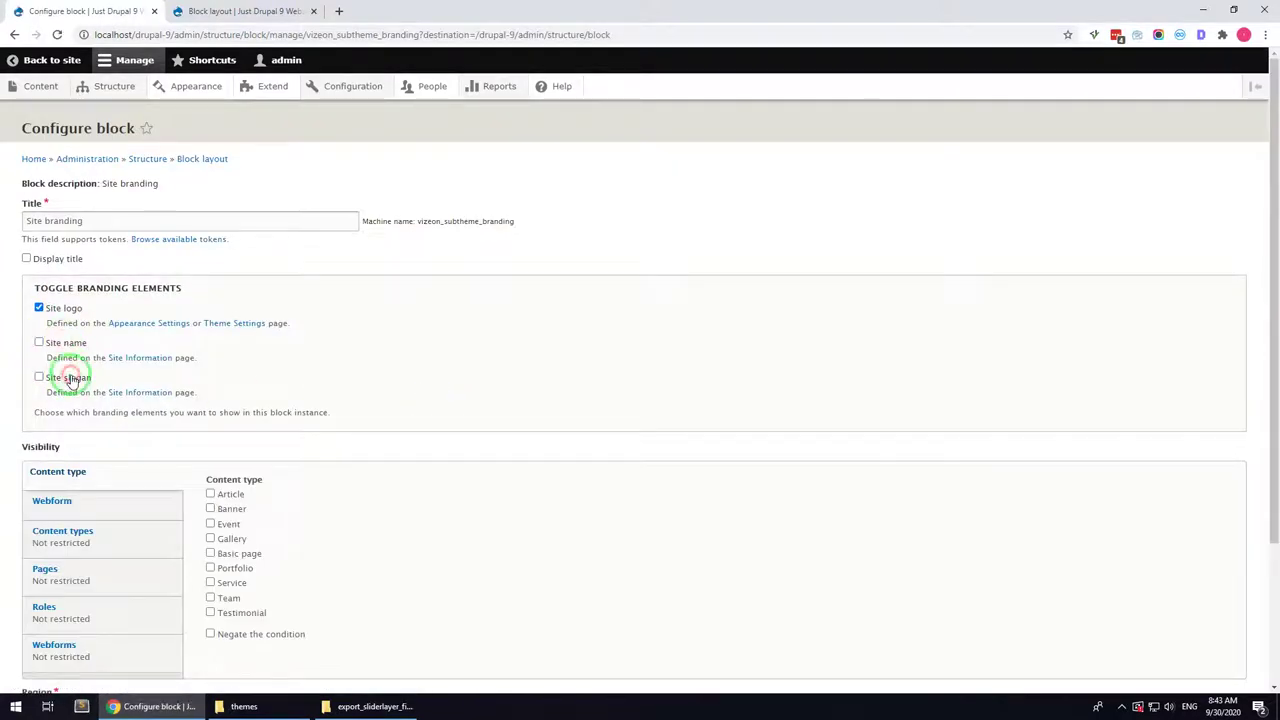
{"action": "scroll", "coordinate": [71, 380], "scroll_direction": "down", "scroll_amount": 2}
{"action": "left_click", "coordinate": [58, 622]}
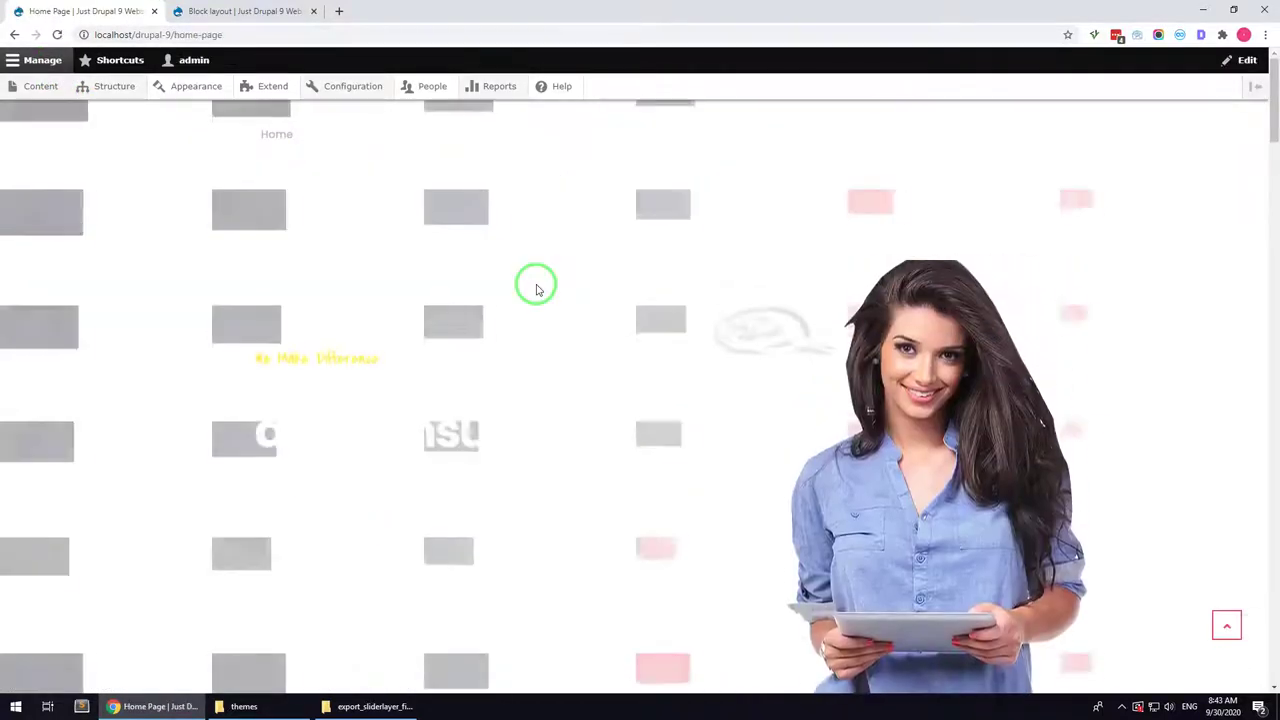
Step: Examine the published Home Page from the header and slider down to the footer and back up
{"action": "scroll", "coordinate": [536, 290], "scroll_direction": "down", "scroll_amount": 8}
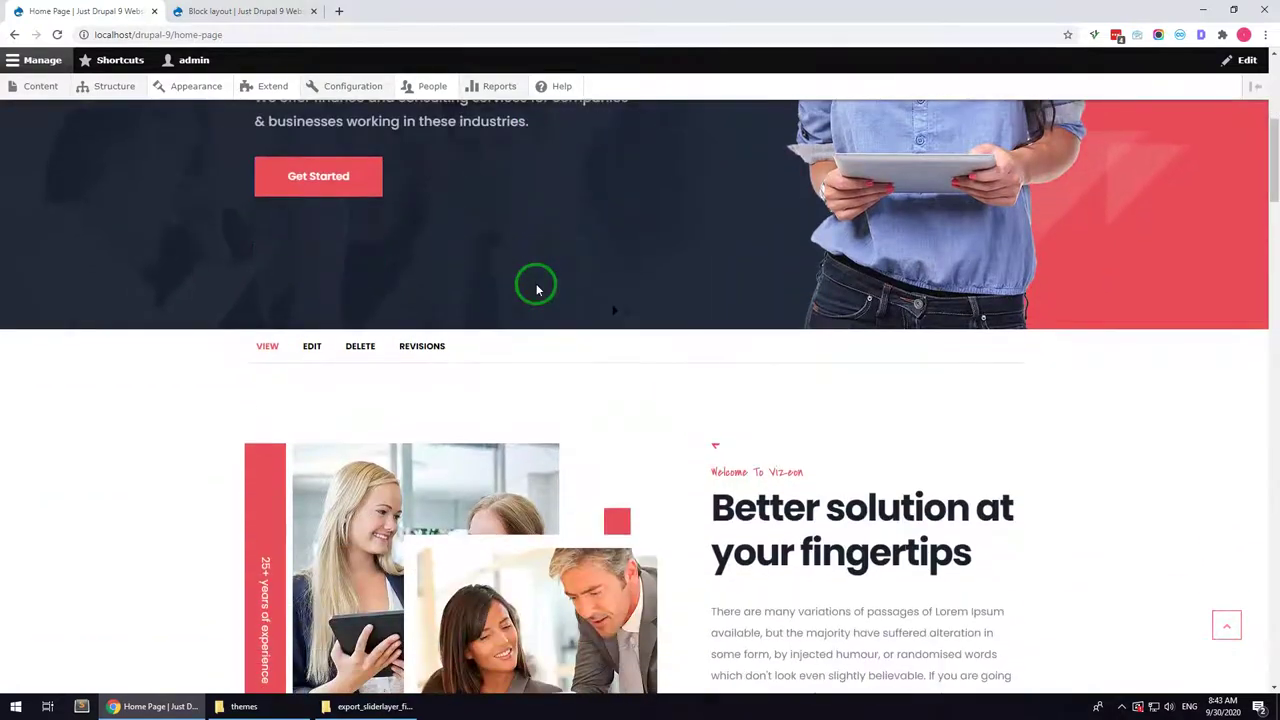
{"action": "scroll", "coordinate": [536, 290], "scroll_direction": "down", "scroll_amount": 20}
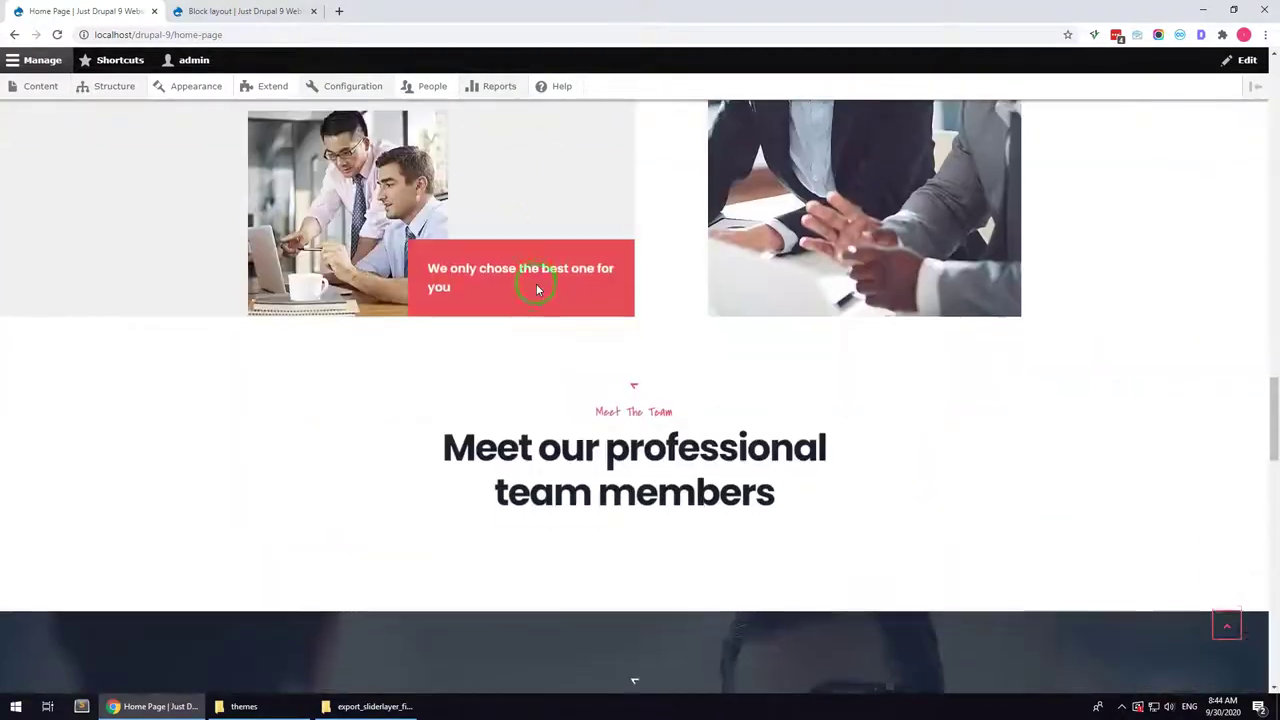
{"action": "scroll", "coordinate": [536, 290], "scroll_direction": "down", "scroll_amount": 15}
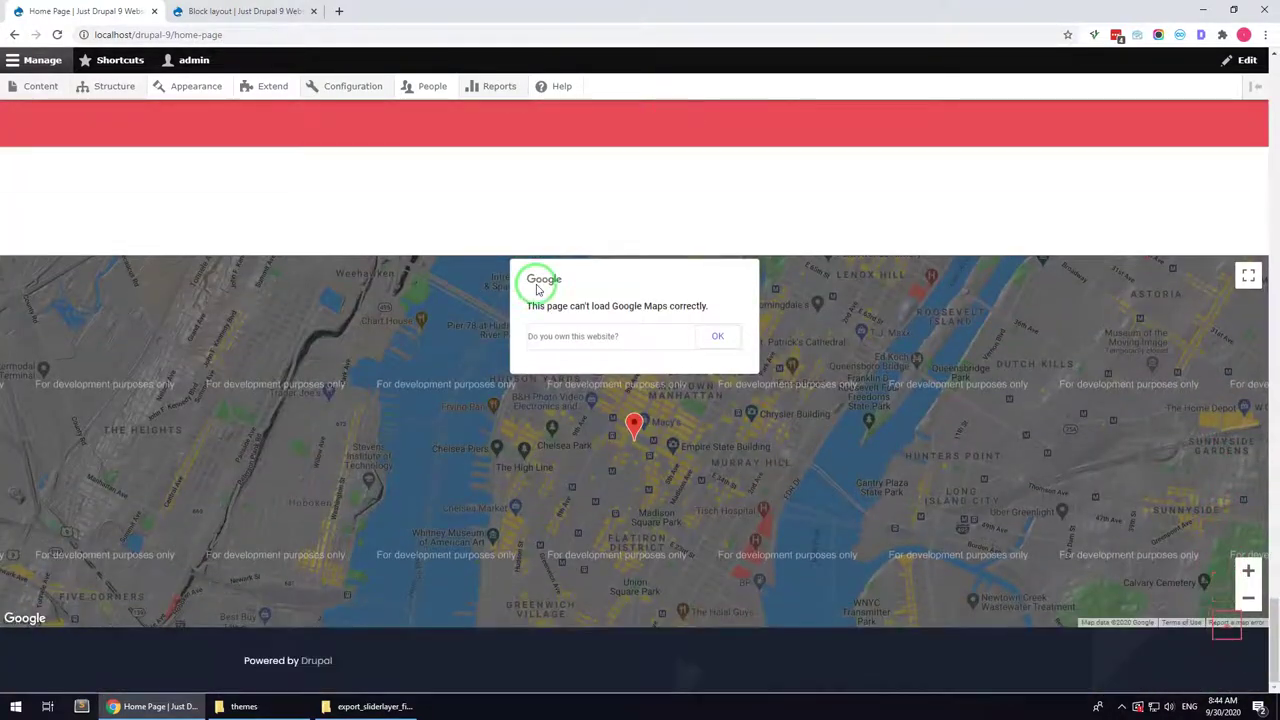
{"action": "scroll", "coordinate": [536, 290], "scroll_direction": "up", "scroll_amount": 12}
{"action": "scroll", "coordinate": [536, 290], "scroll_direction": "up", "scroll_amount": 20}
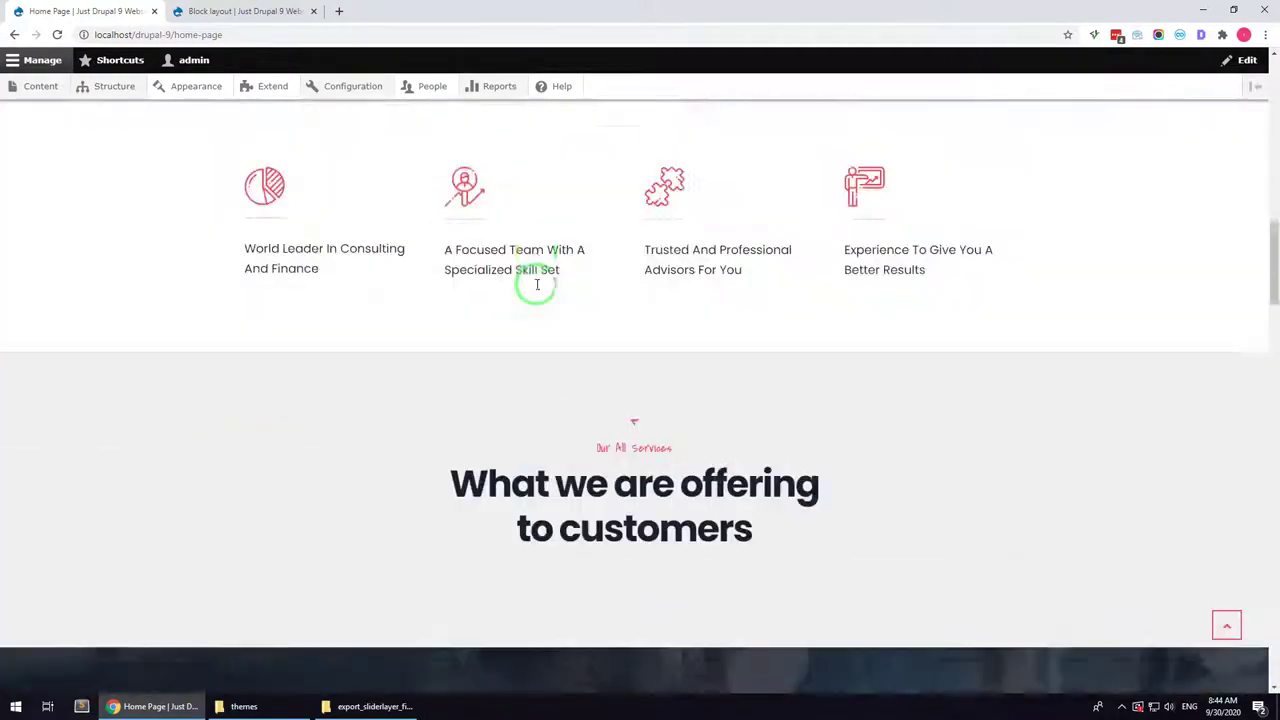
{"action": "scroll", "coordinate": [536, 290], "scroll_direction": "up", "scroll_amount": 6}
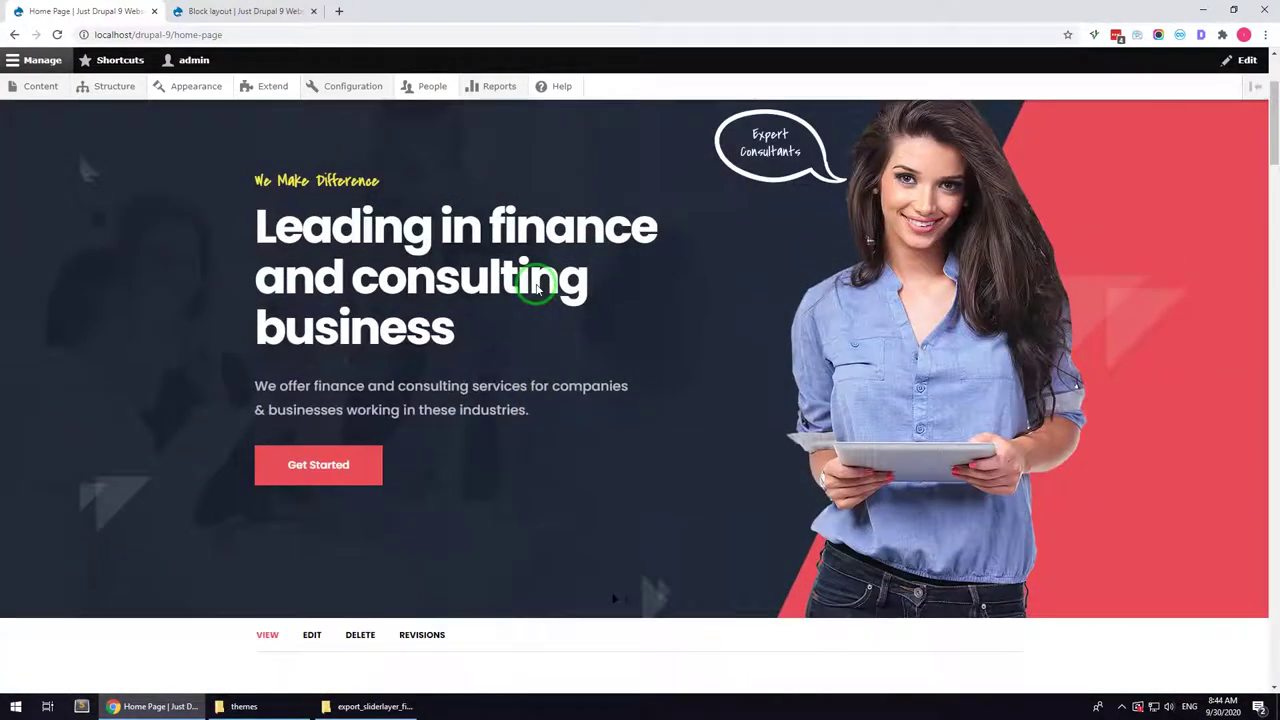
{"action": "scroll", "coordinate": [536, 290], "scroll_direction": "up", "scroll_amount": 2}
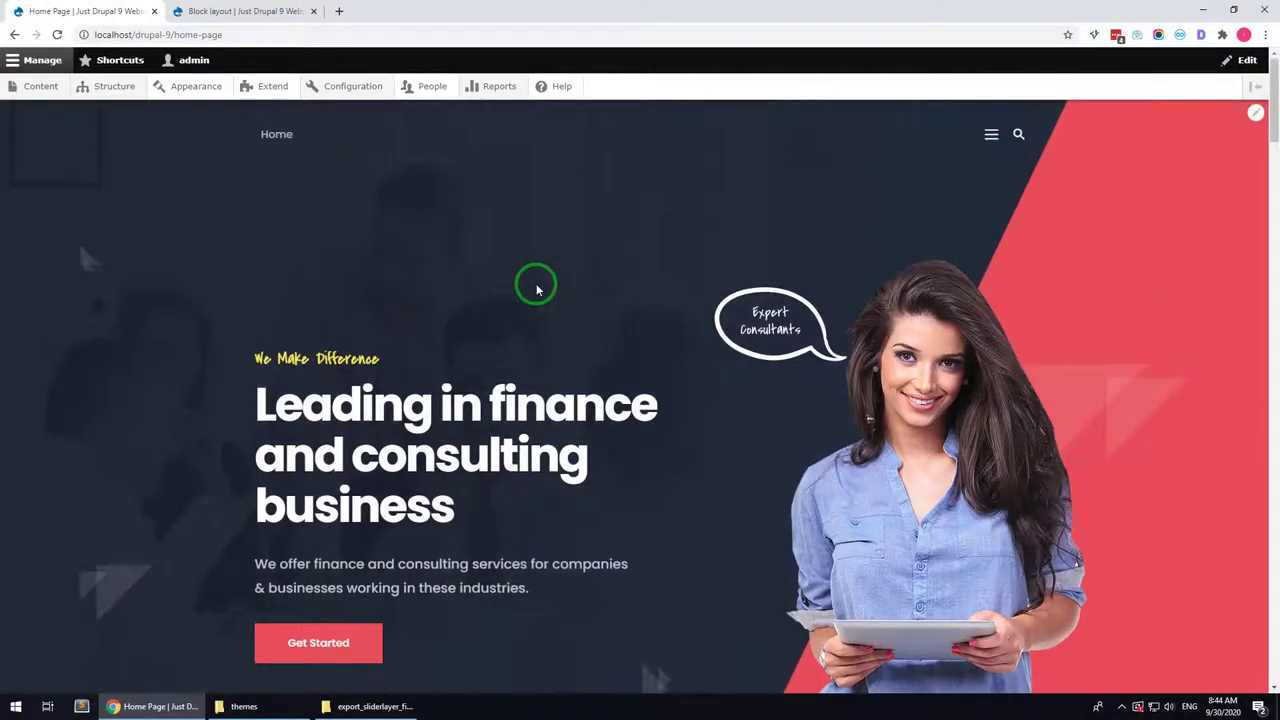